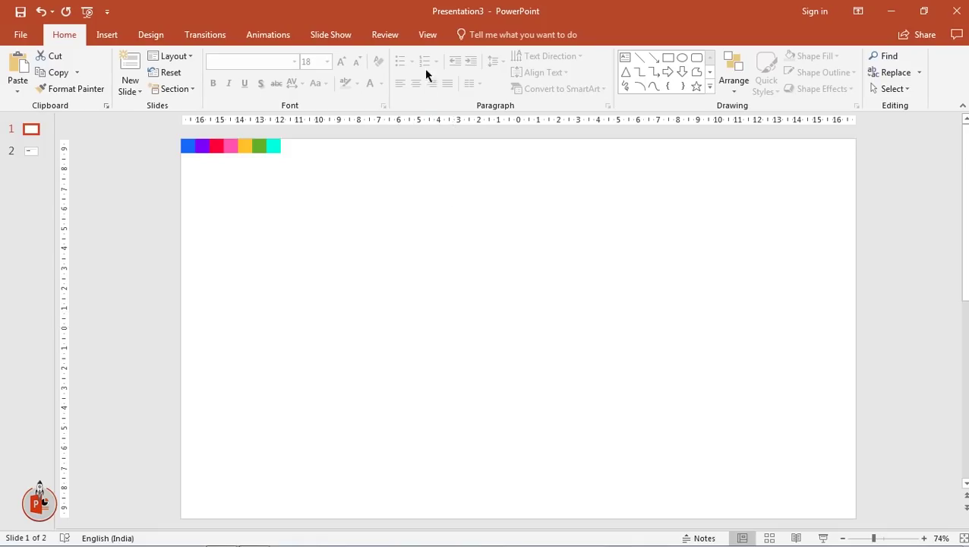
Turn on the slide's centre guides and give the slide a light grey solid background
left_click(428, 36)
left_click(297, 90)
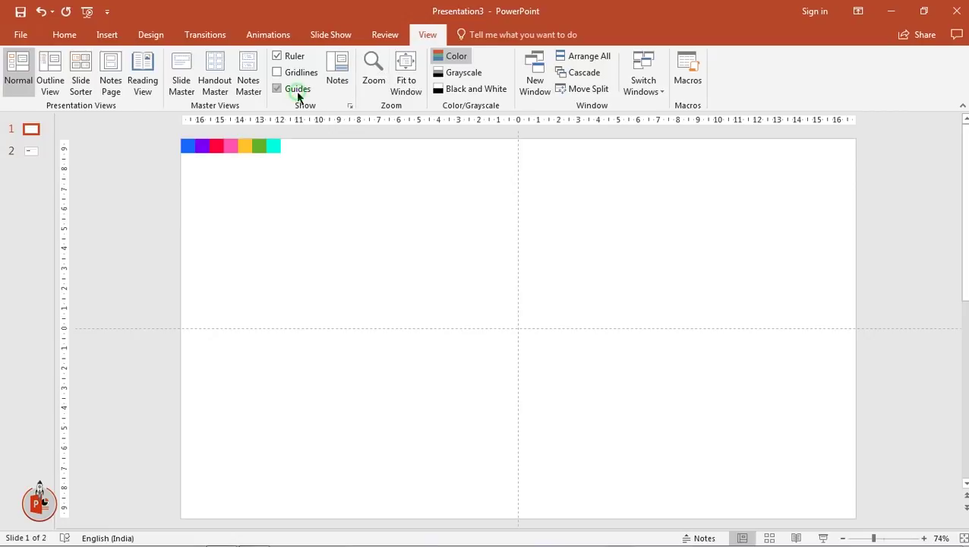
right_click(477, 267)
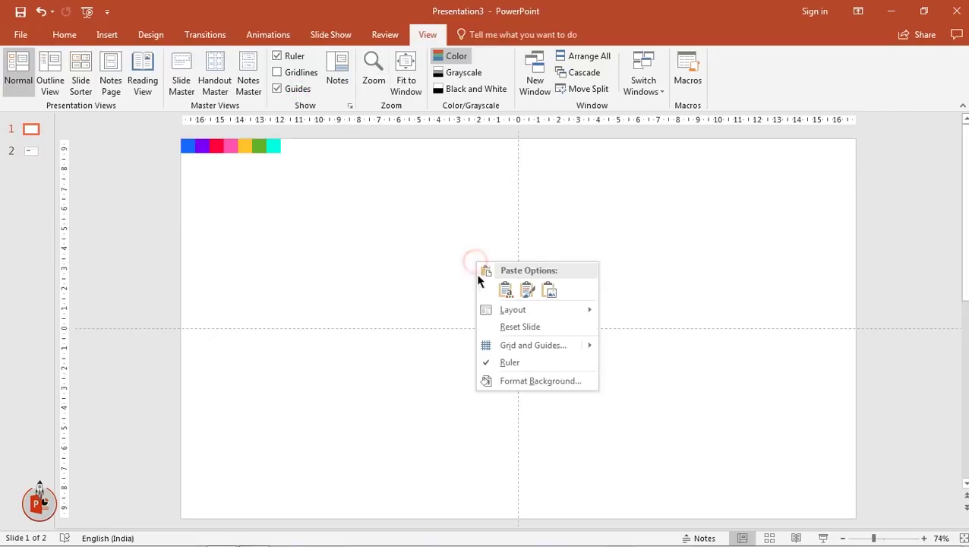
left_click(513, 380)
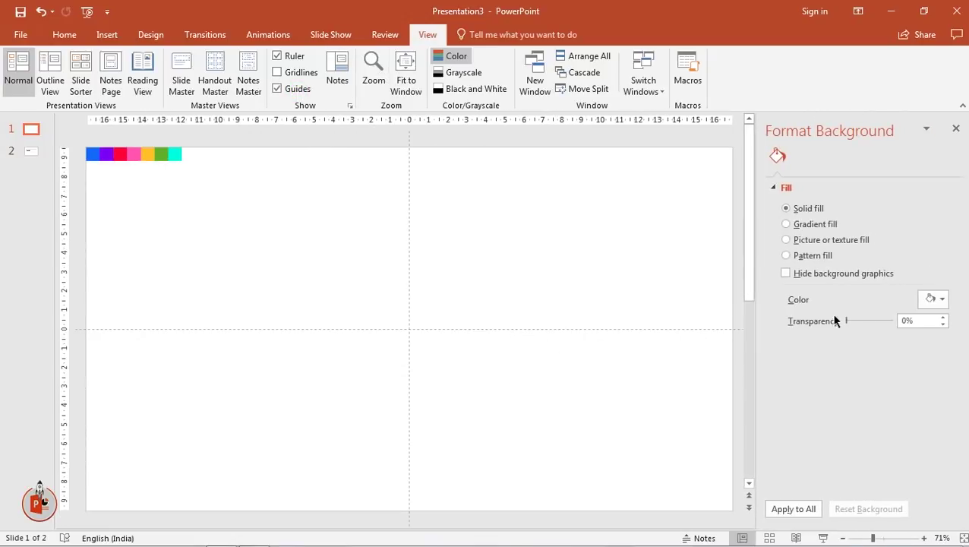
left_click(924, 301)
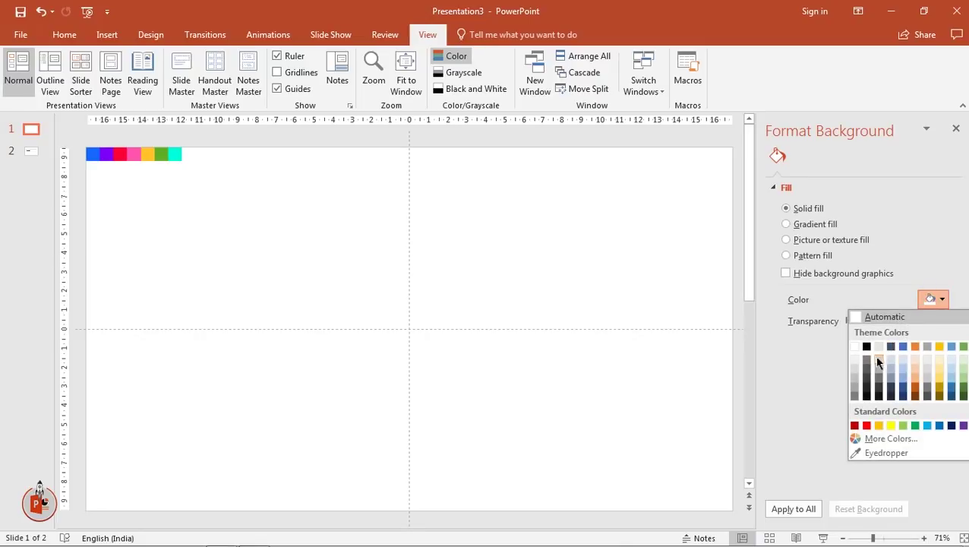
left_click(854, 370)
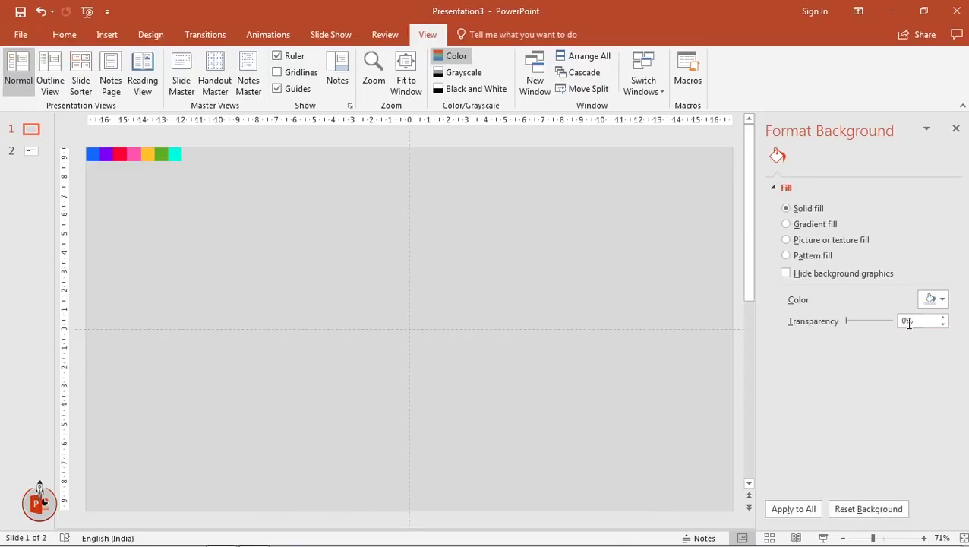
left_click(956, 129)
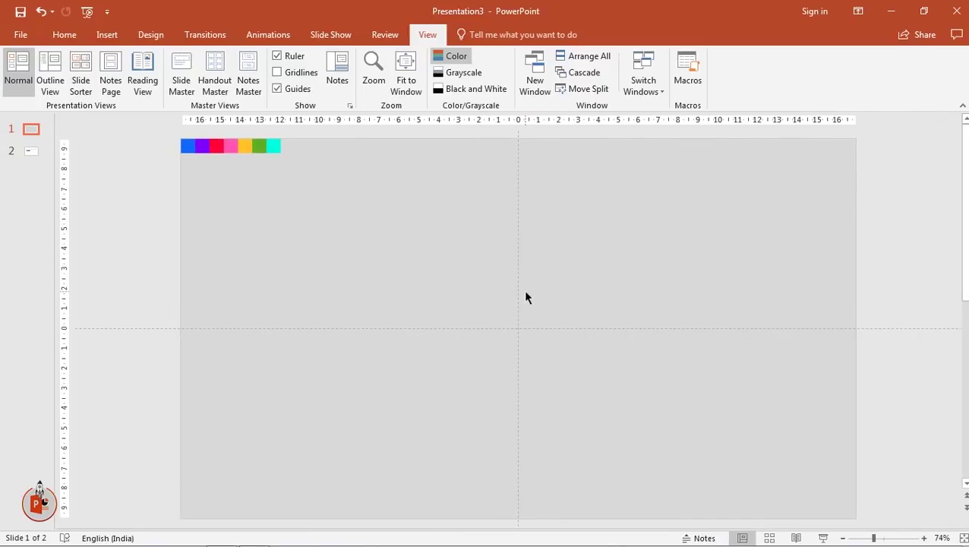
Draw a tall rectangle on the vertical guide near the slide centre
left_click(110, 35)
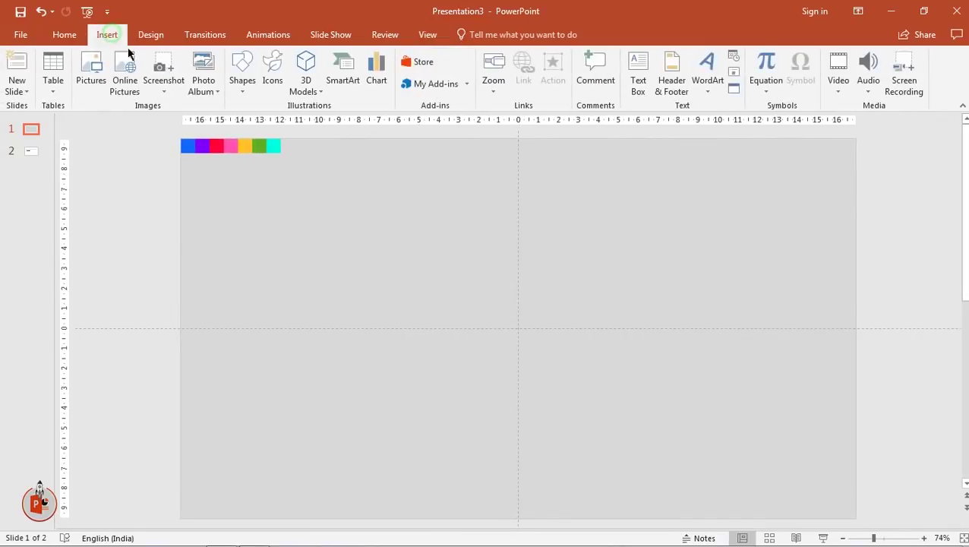
left_click(244, 84)
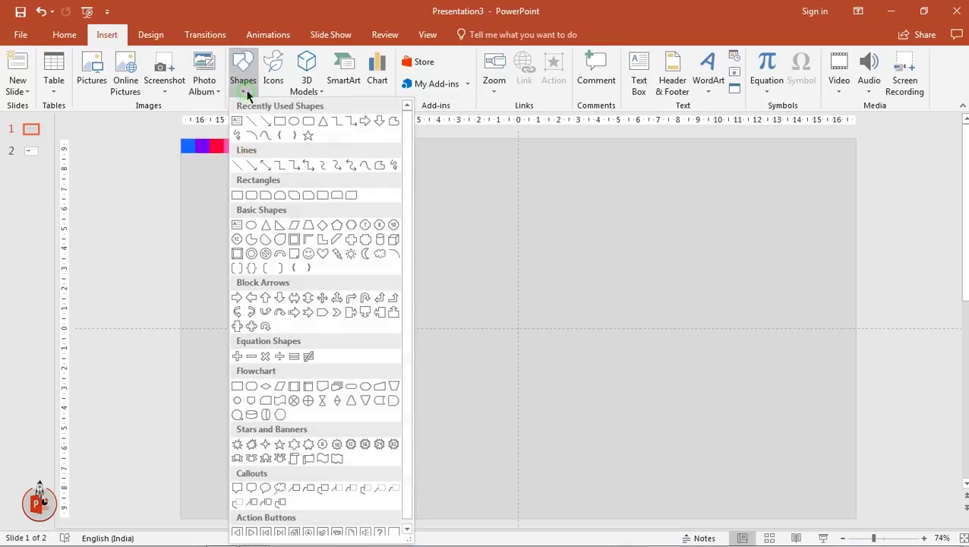
left_click(279, 121)
left_click_drag(488, 228, 558, 418)
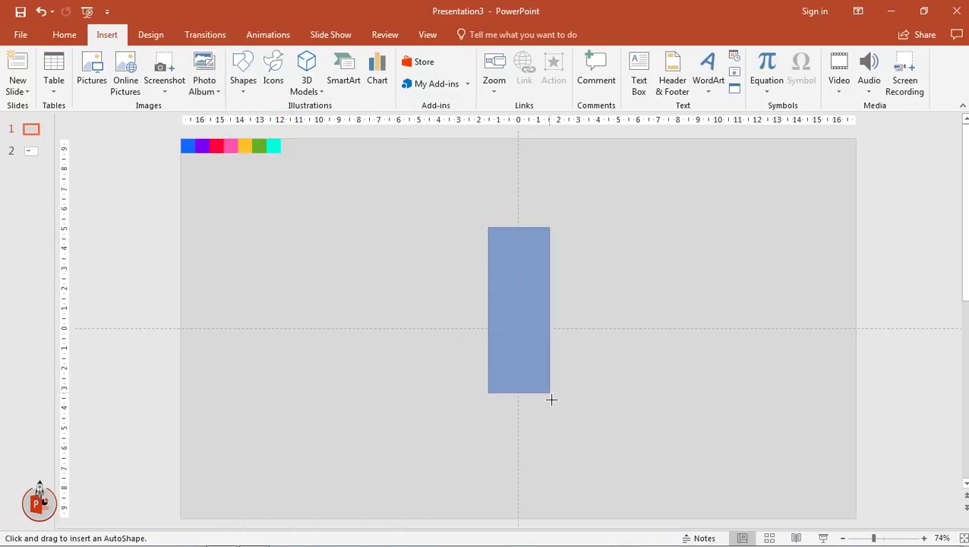
left_click_drag(525, 347, 517, 344)
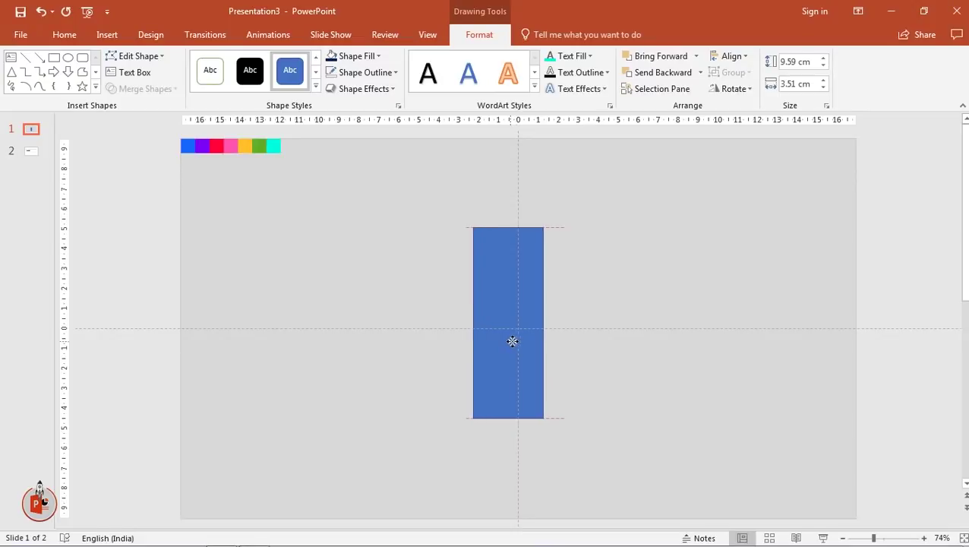
Align the rectangle to the slide's centre and middle and remove its outline
left_click(732, 57)
left_click(737, 91)
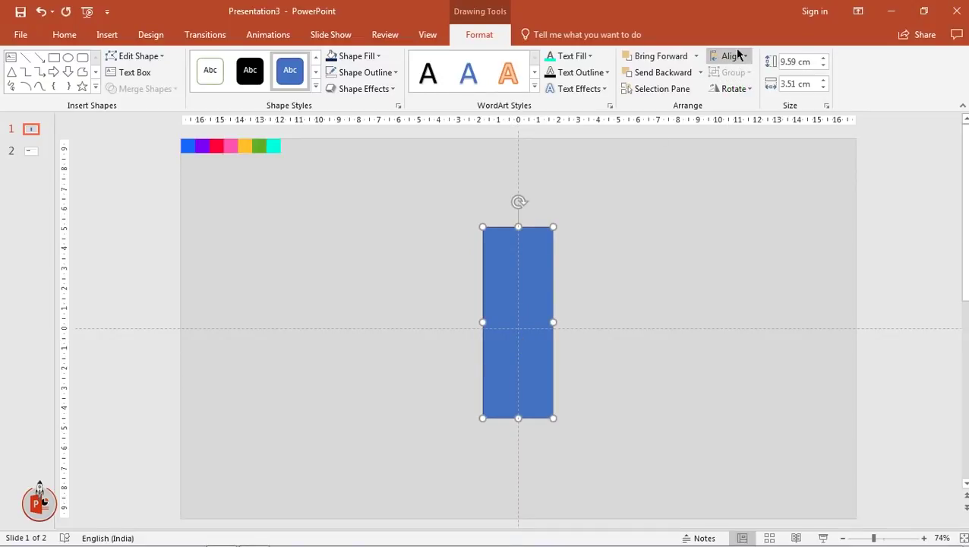
left_click(734, 56)
left_click(740, 150)
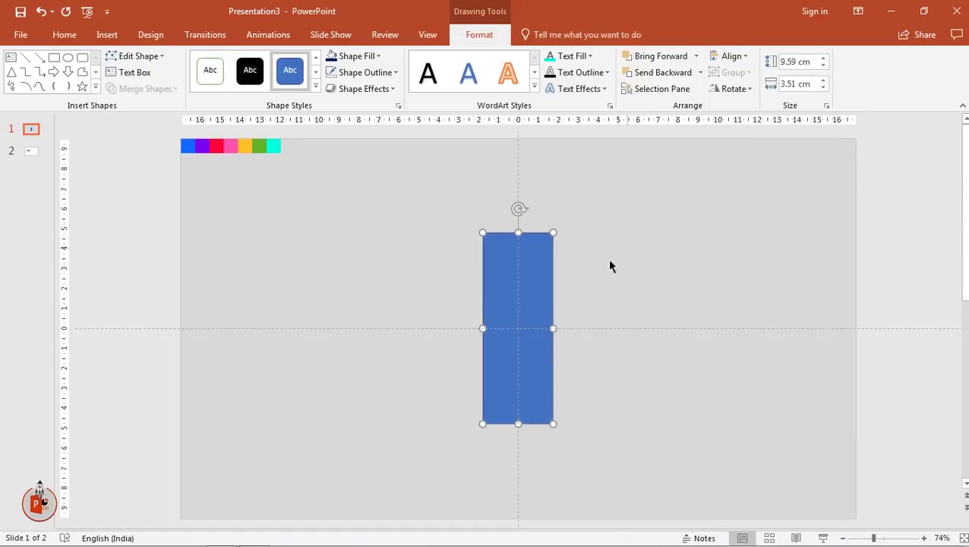
left_click(376, 74)
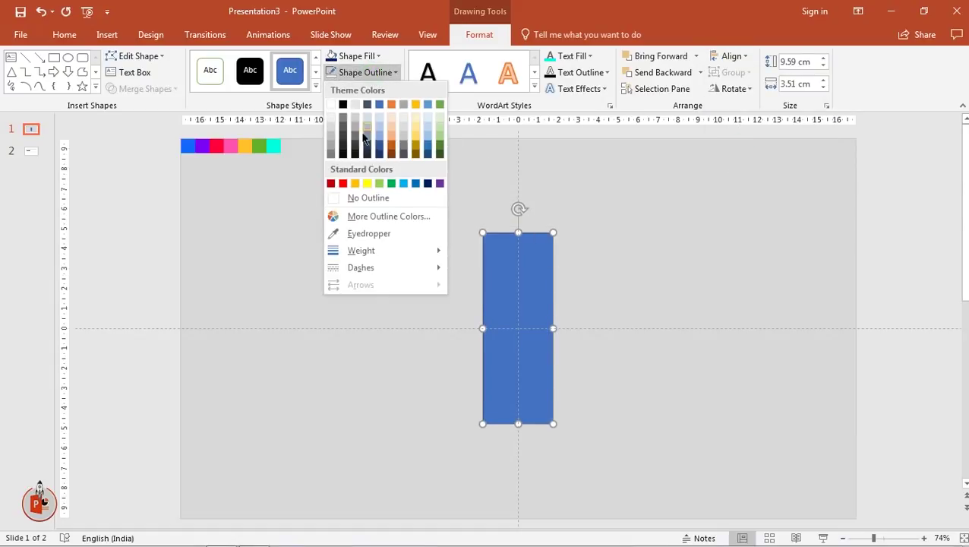
left_click(357, 199)
In Edit Points, add a mid-right point and bulge the upper right edge outward
right_click(524, 304)
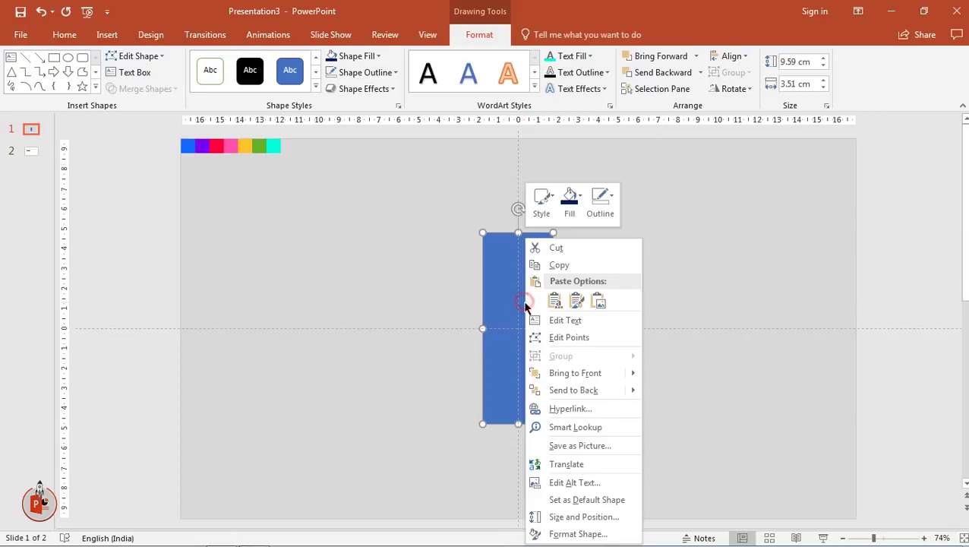
left_click(569, 339)
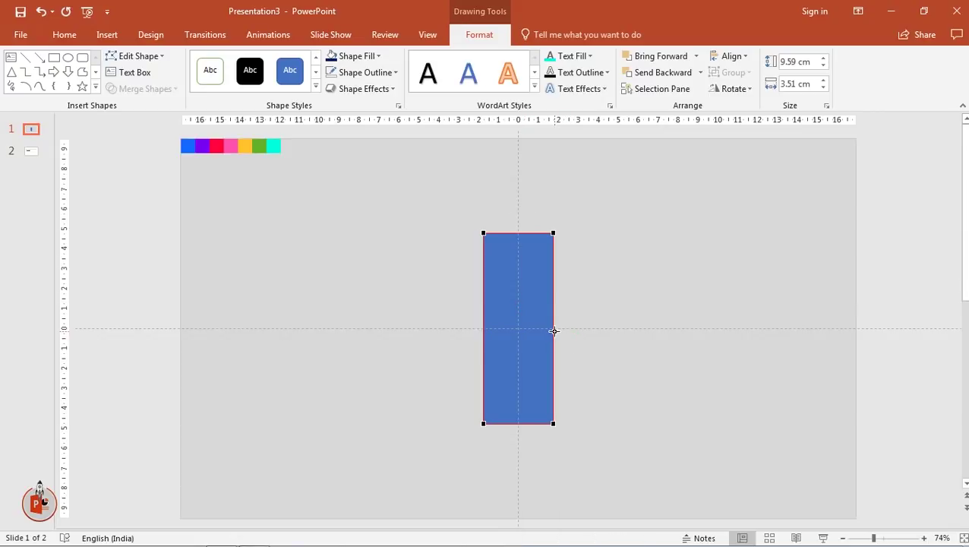
left_click(552, 328, "ctrl")
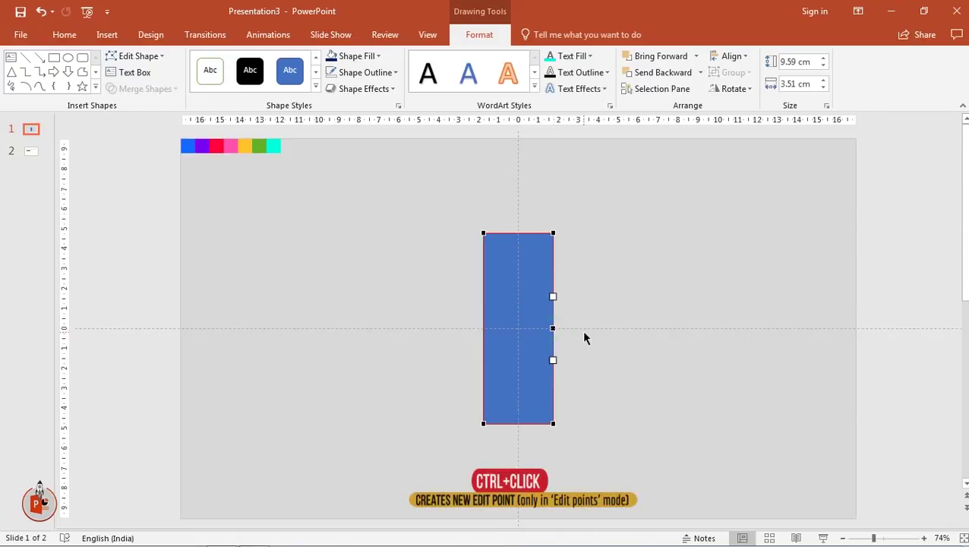
left_click(553, 233)
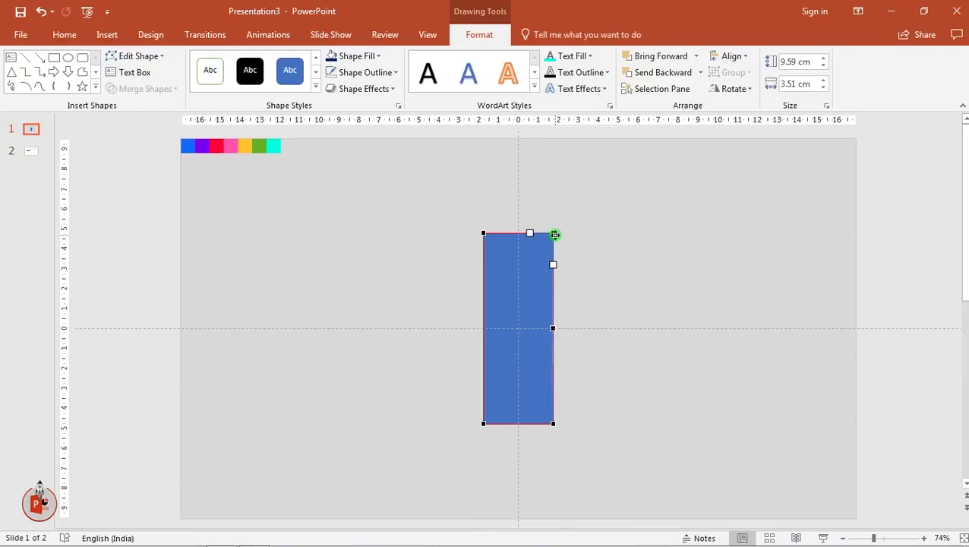
left_click_drag(556, 264, 585, 276)
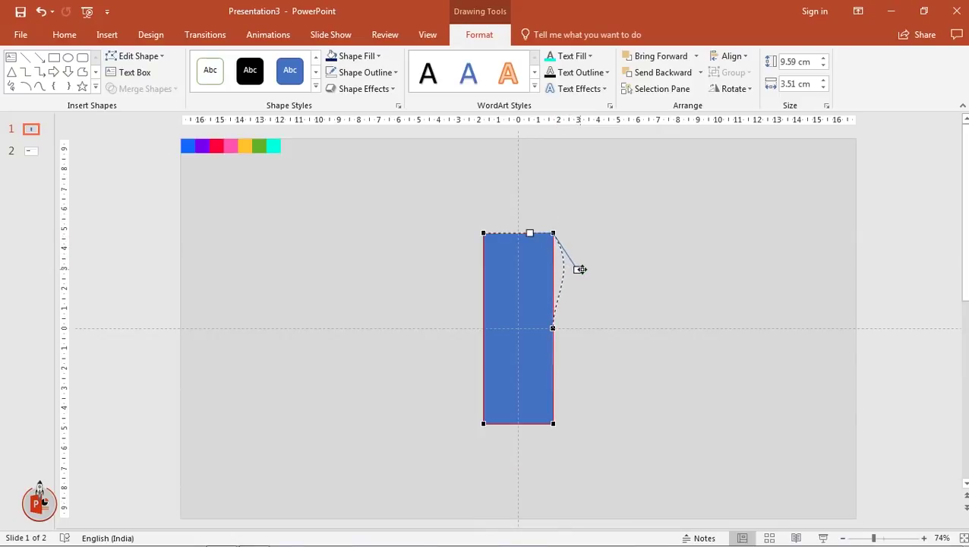
Bow the lower right edge inward and smooth the middle point into an S-curve
left_click(553, 421)
left_click_drag(554, 395, 519, 390)
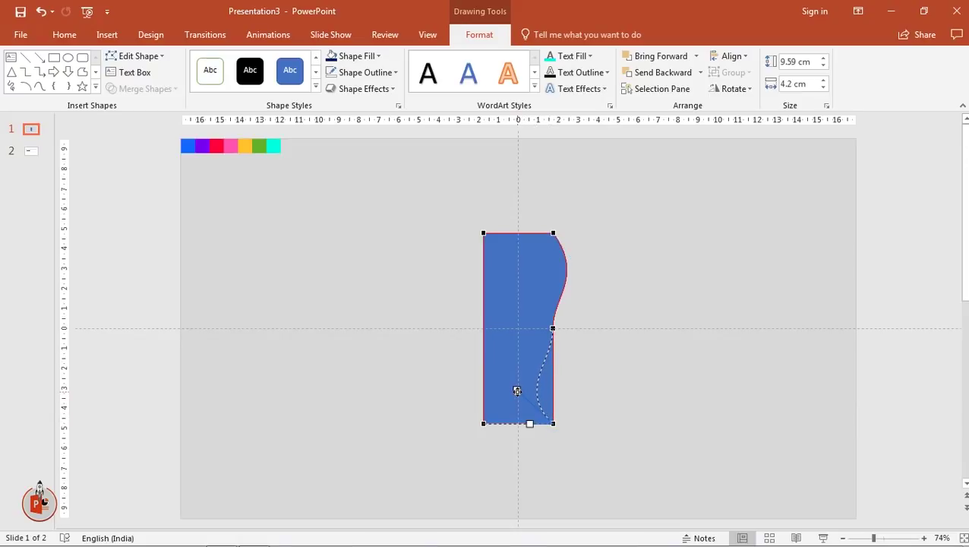
left_click_drag(517, 391, 516, 389)
left_click(553, 329)
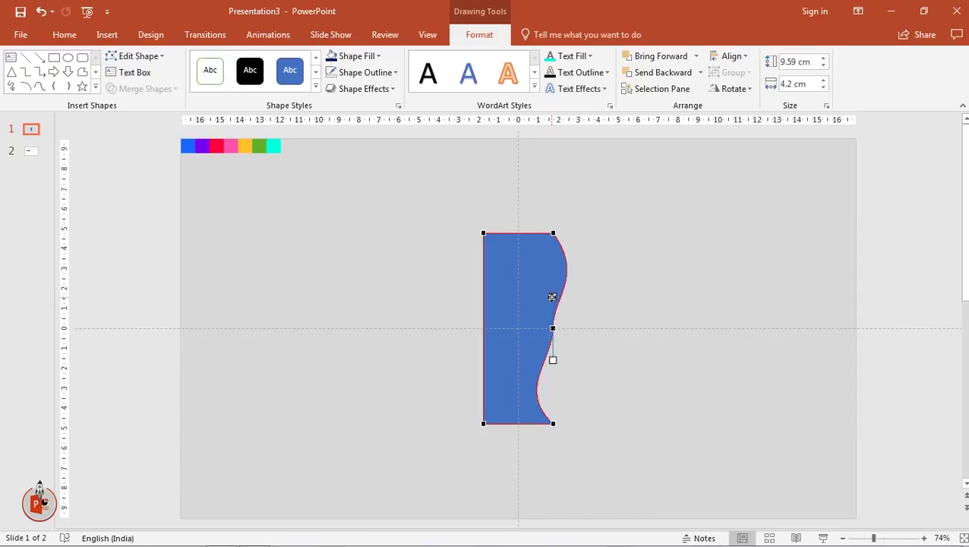
left_click_drag(553, 296, 562, 297)
left_click_drag(565, 296, 567, 297)
left_click_drag(554, 360, 538, 359)
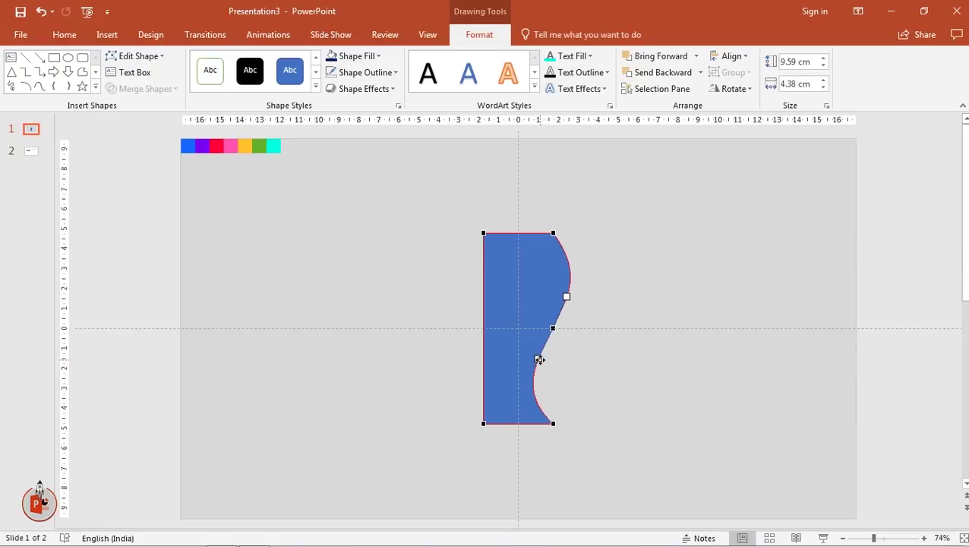
left_click(583, 348)
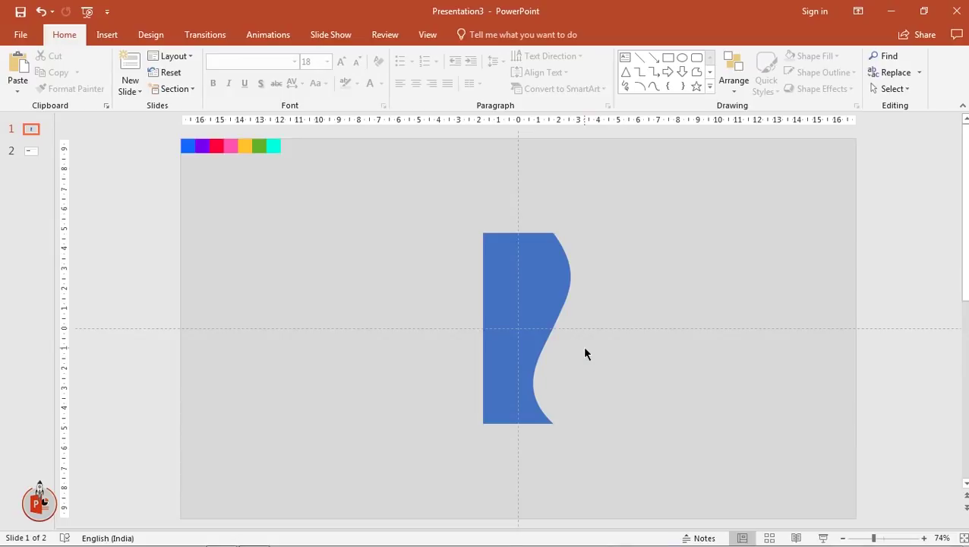
Duplicate the blue swoosh with Ctrl+D and fill the copy red
left_click(530, 303)
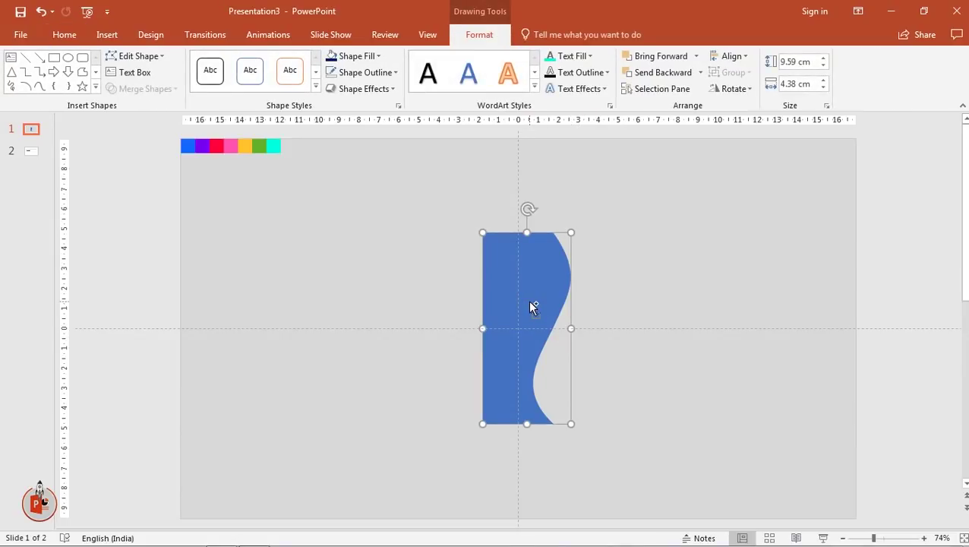
key("ctrl+d")
left_click_drag(530, 305, 644, 271)
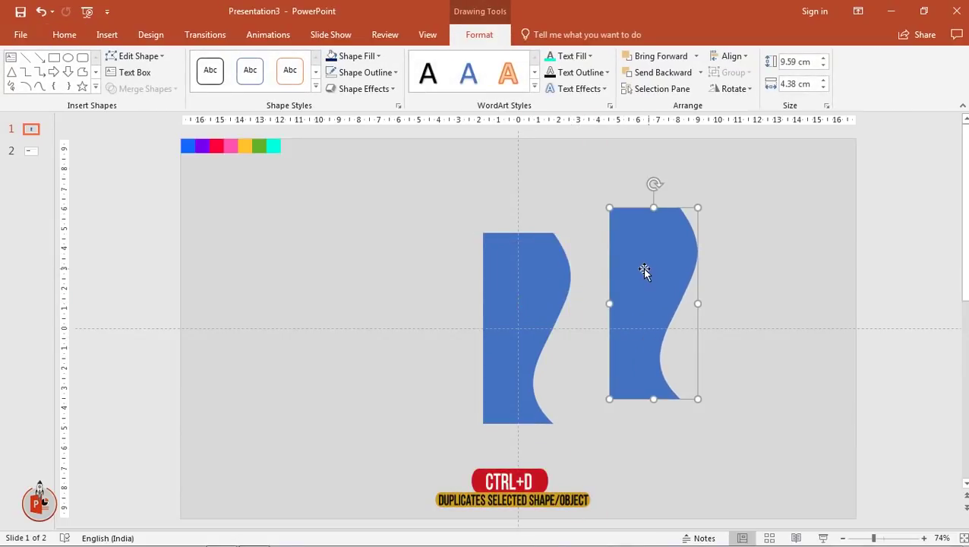
left_click(373, 56)
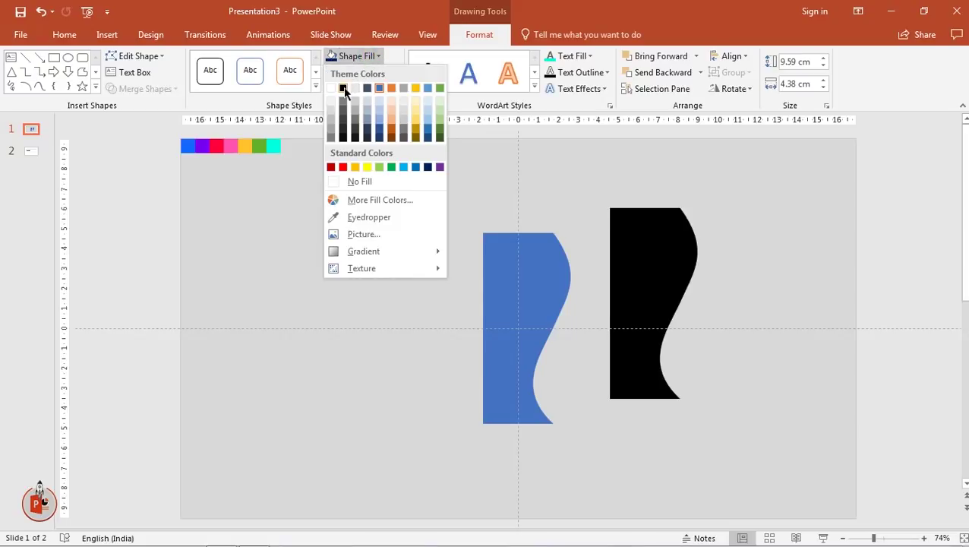
left_click(343, 168)
Lay the red copy over the blue swoosh and pull its top-right point rightward
mouse_move(659, 251)
left_mouse_down()
mouse_move(593, 281)
mouse_move(521, 273)
left_mouse_up()
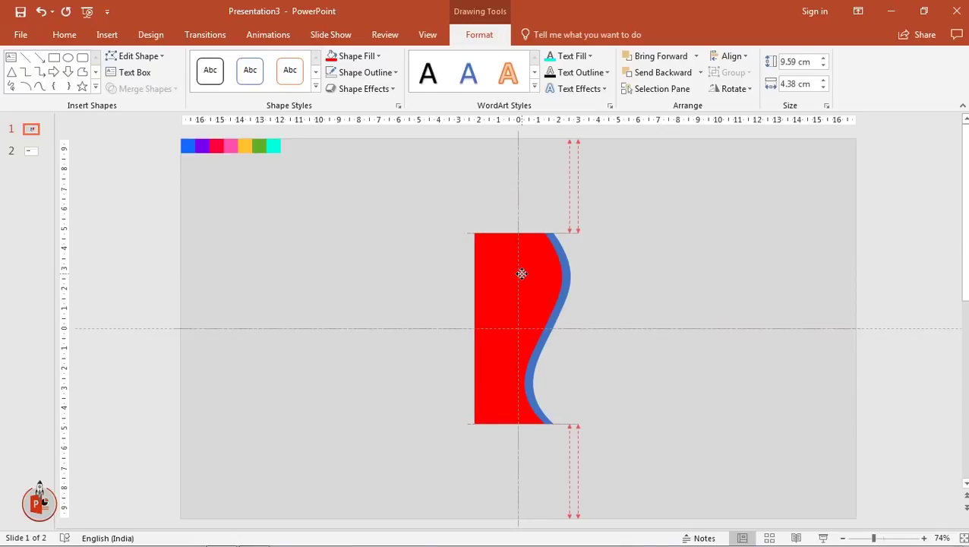
left_click_drag(522, 274, 521, 272)
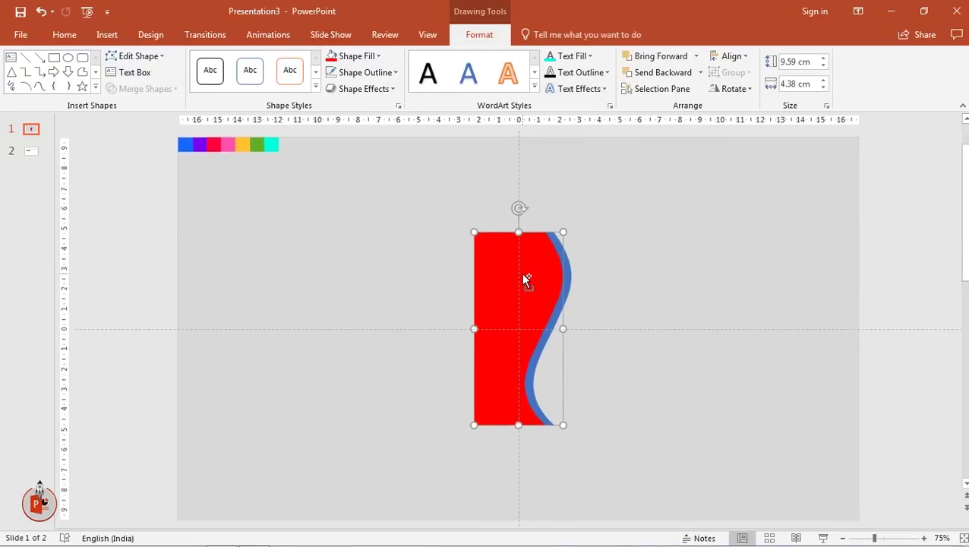
scroll(521, 272, "up", 5, "ctrl")
right_click(524, 256)
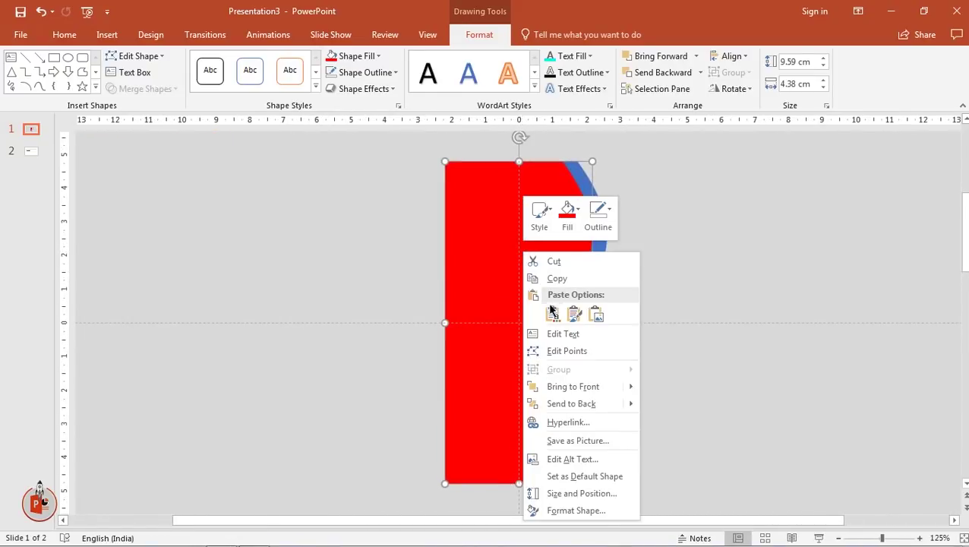
left_click(562, 350)
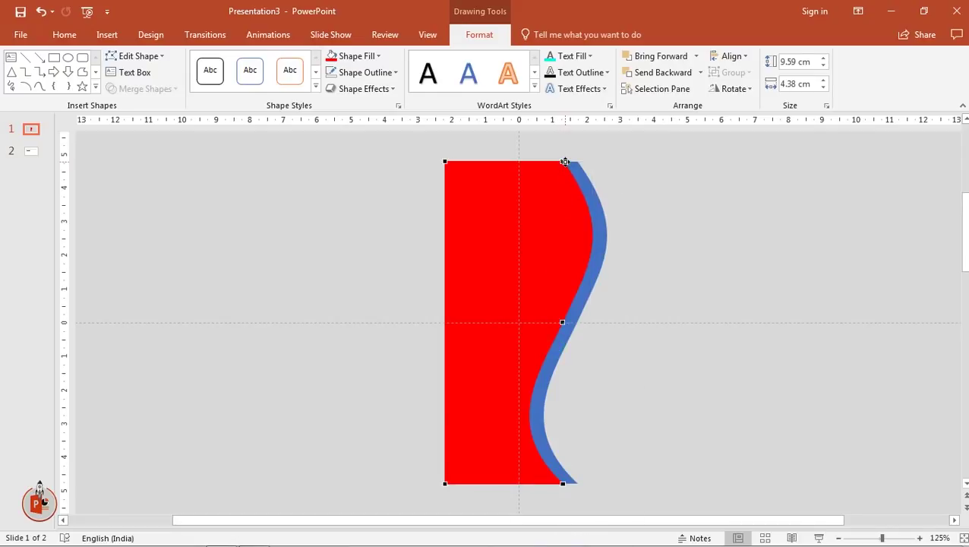
left_click_drag(565, 162, 577, 162)
left_click(685, 218)
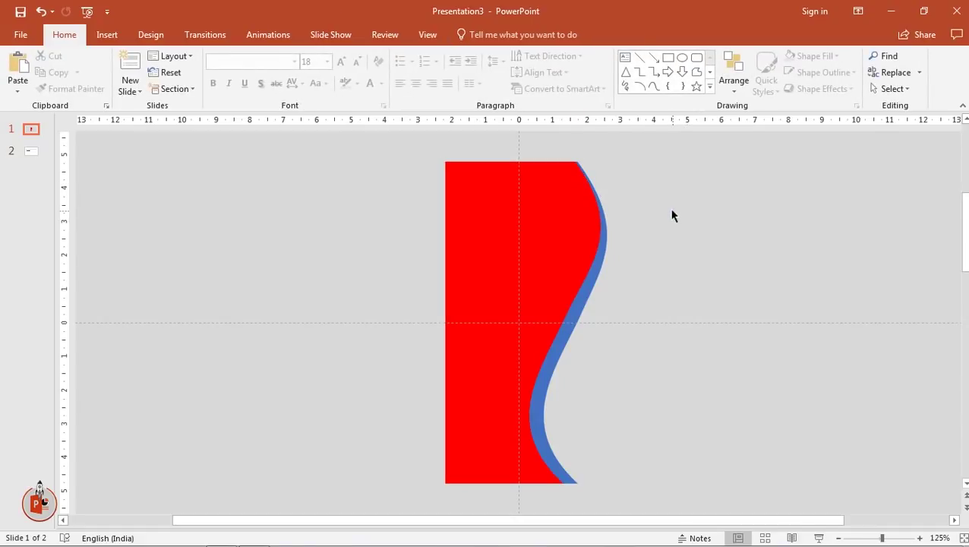
Drag the red shape's bottom-right point to the blue curve's lower tip so the sliver tapers
left_click(545, 252)
right_click(513, 283)
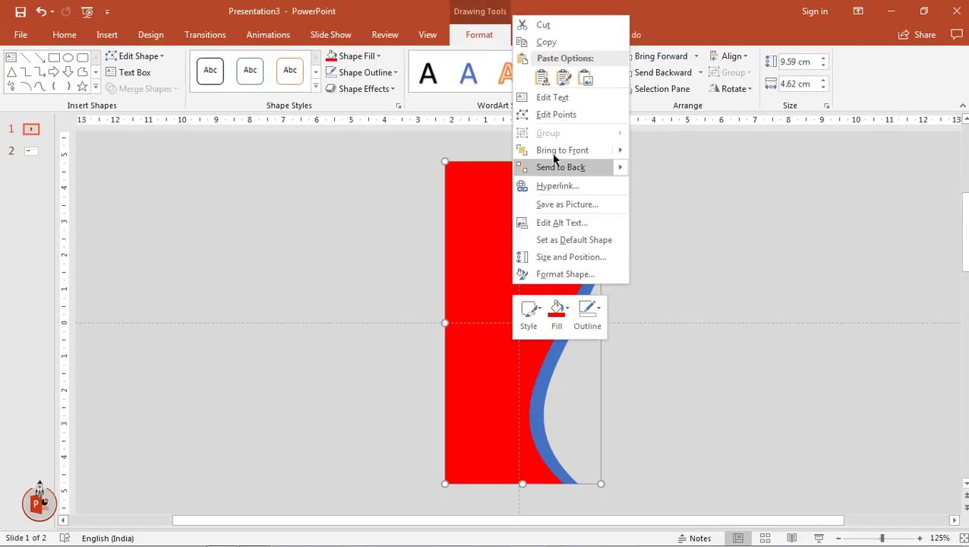
left_click(549, 115)
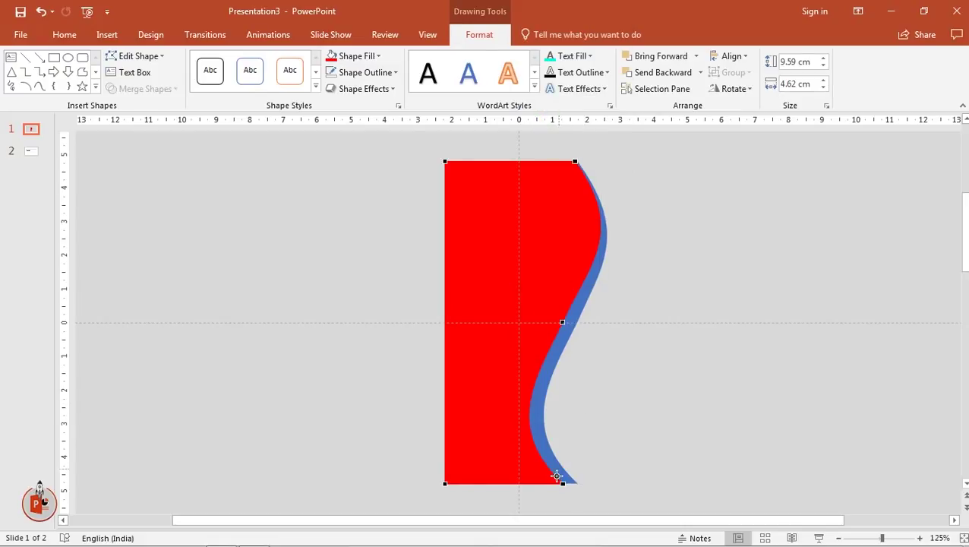
left_click_drag(563, 483, 573, 483)
left_click_drag(575, 483, 576, 483)
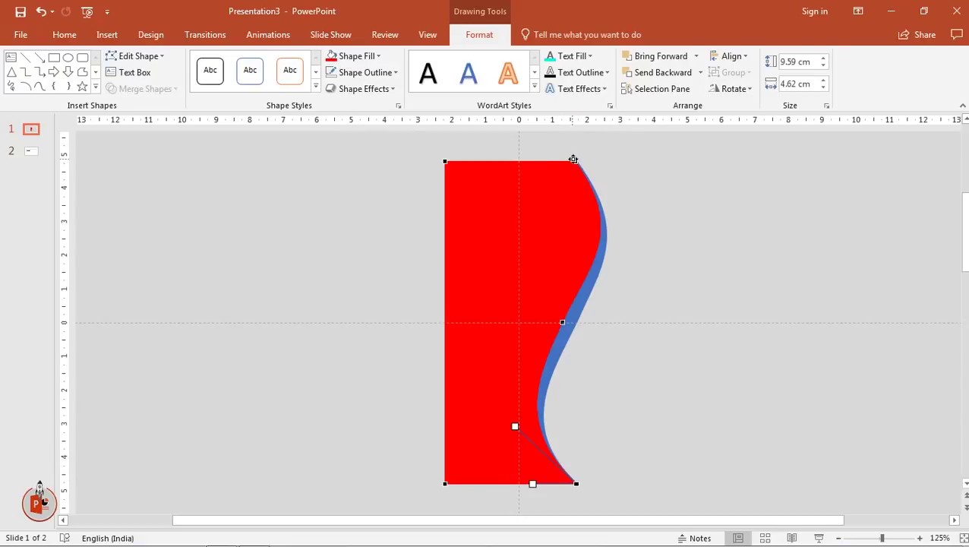
left_click(573, 159)
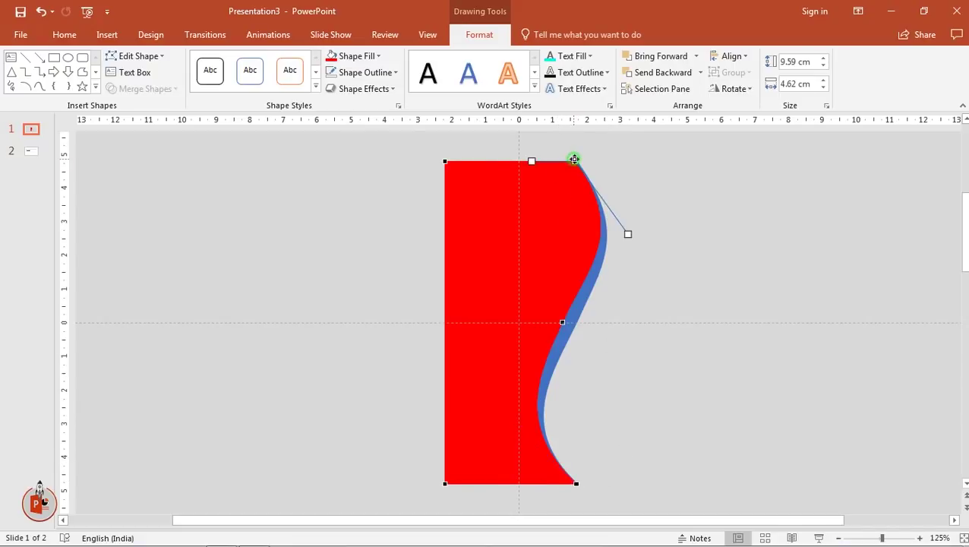
left_click(708, 223)
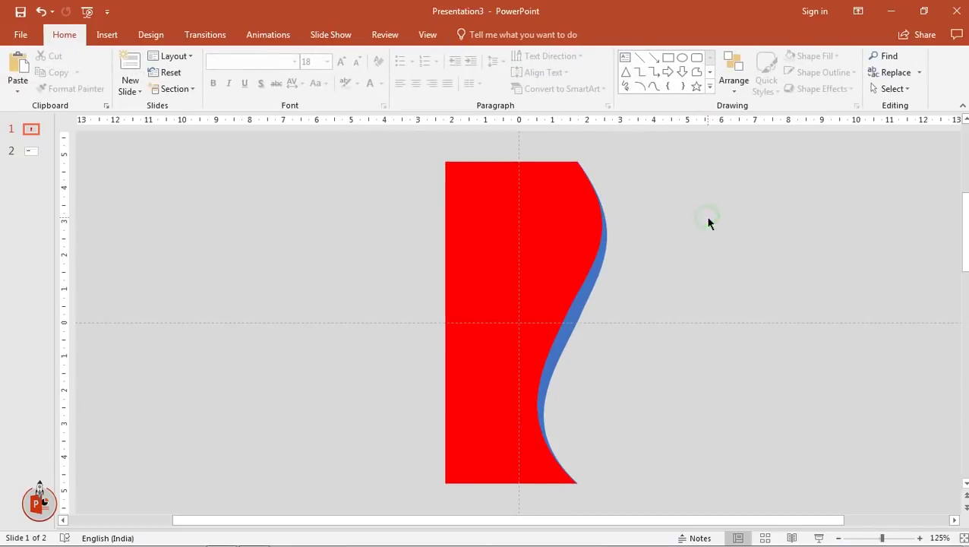
left_click(582, 309)
Subtract the red shape from the blue curve with Merge Shapes
left_click(453, 226, "shift")
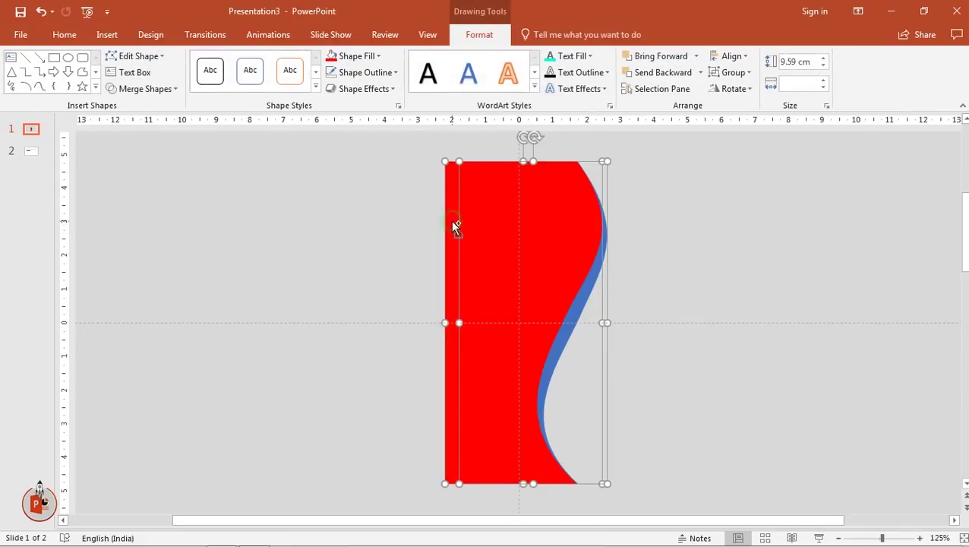
left_click(155, 92)
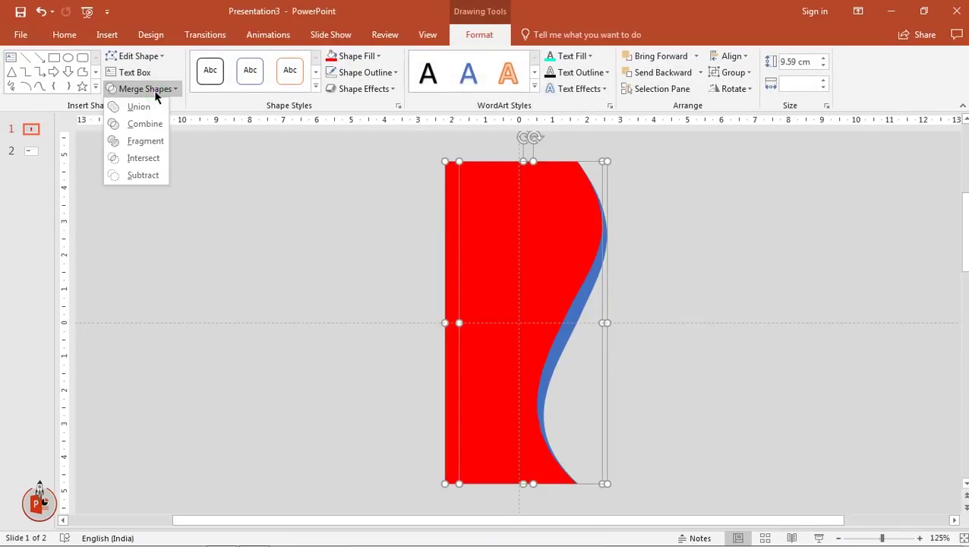
left_click(142, 175)
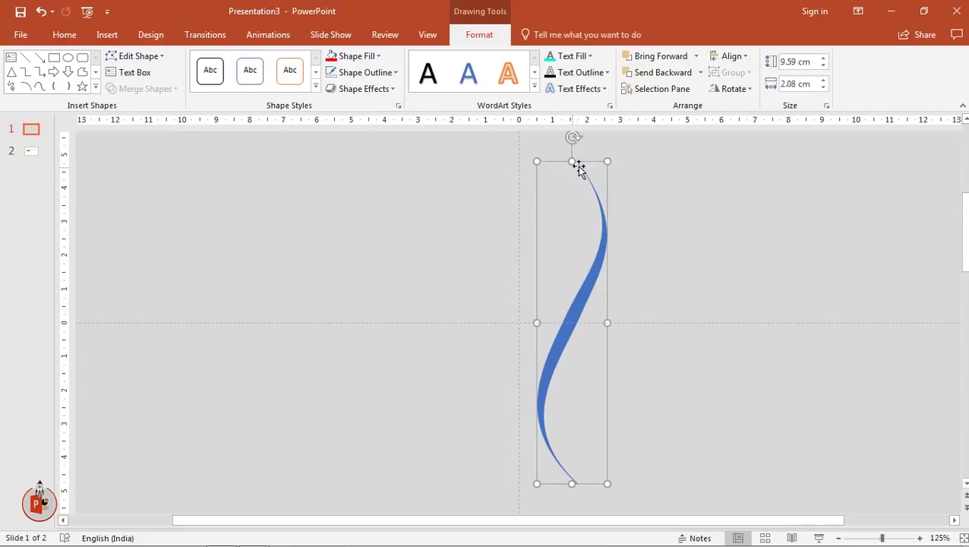
Rotate the thin swoosh to 45° in Format Shape
left_click(727, 90)
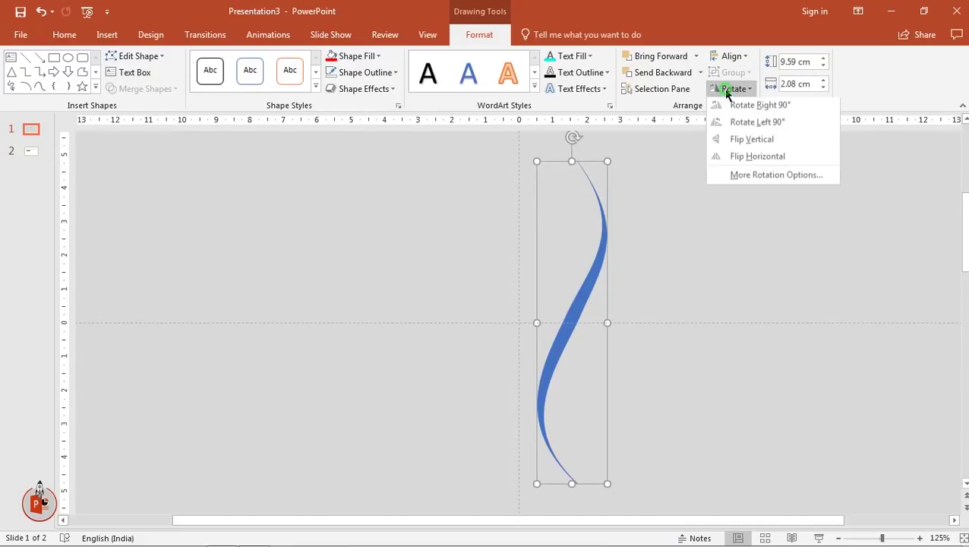
left_click(742, 178)
double_click(908, 266)
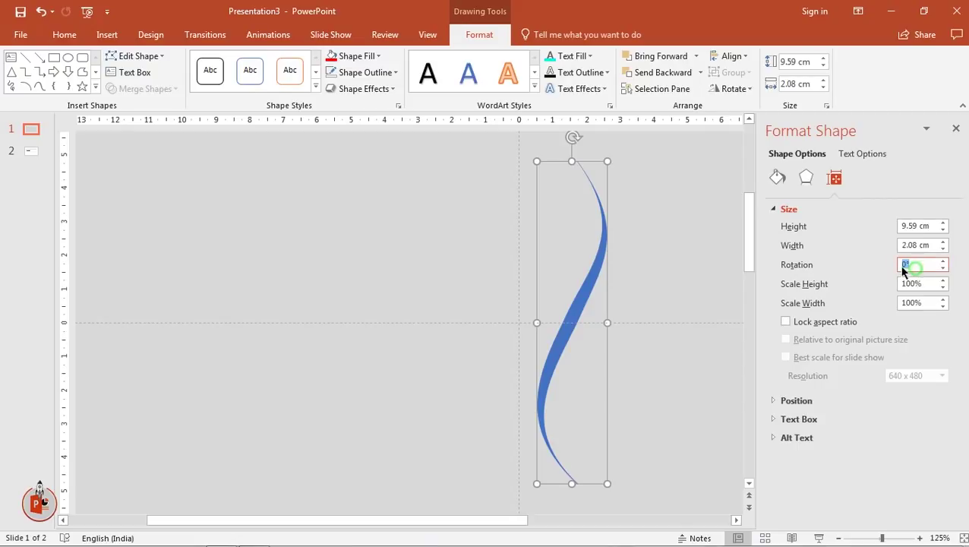
type("45")
key("Return")
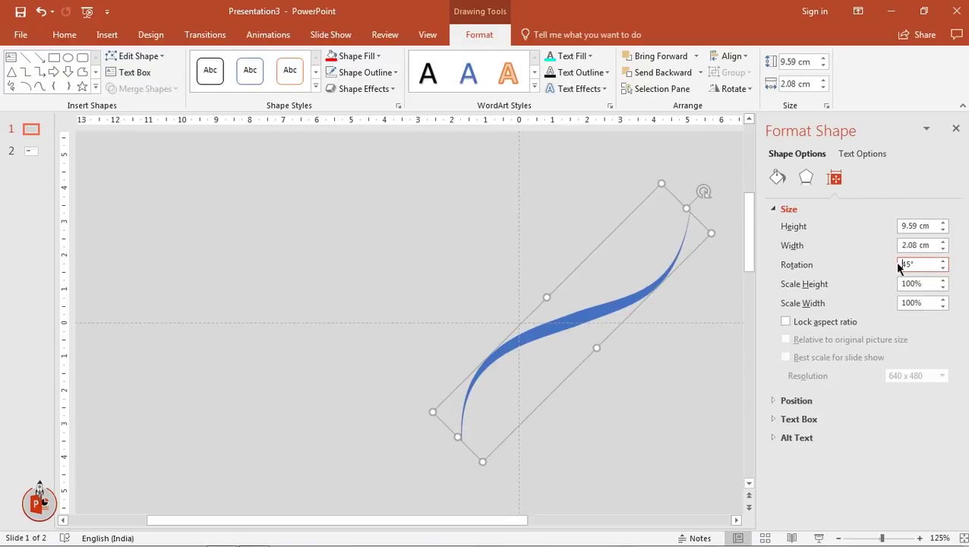
left_click(956, 128)
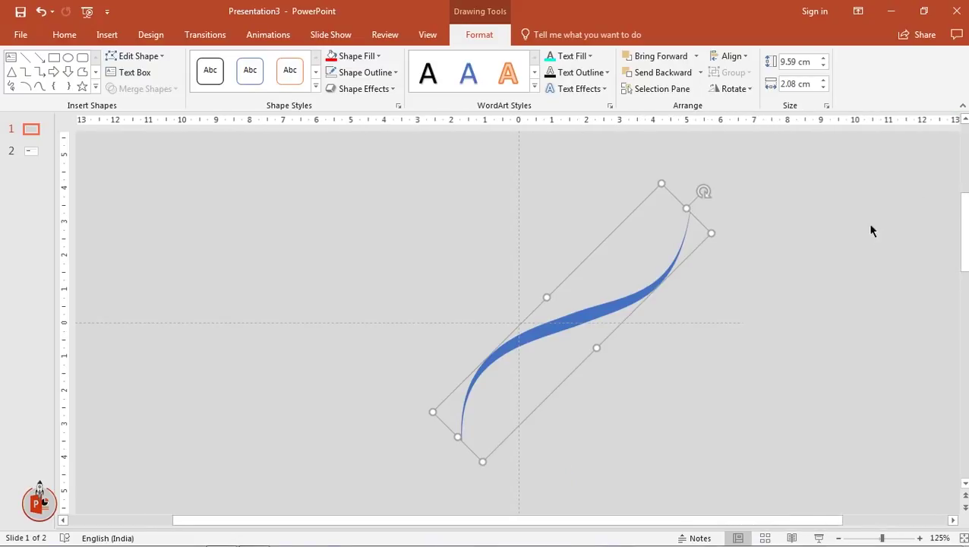
Move the swoosh to the slide's upper right
left_click(797, 259)
scroll(727, 267, "down", 5)
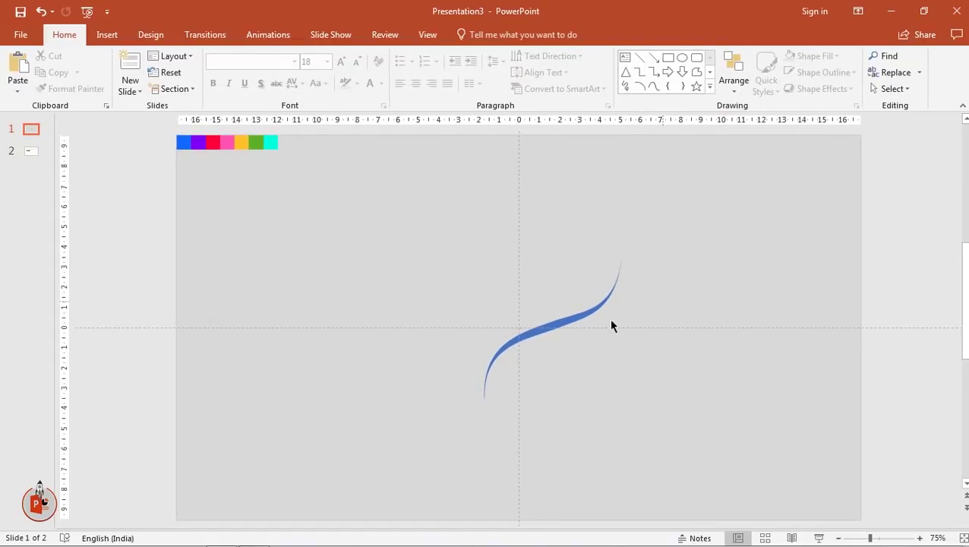
left_click_drag(567, 322, 745, 211)
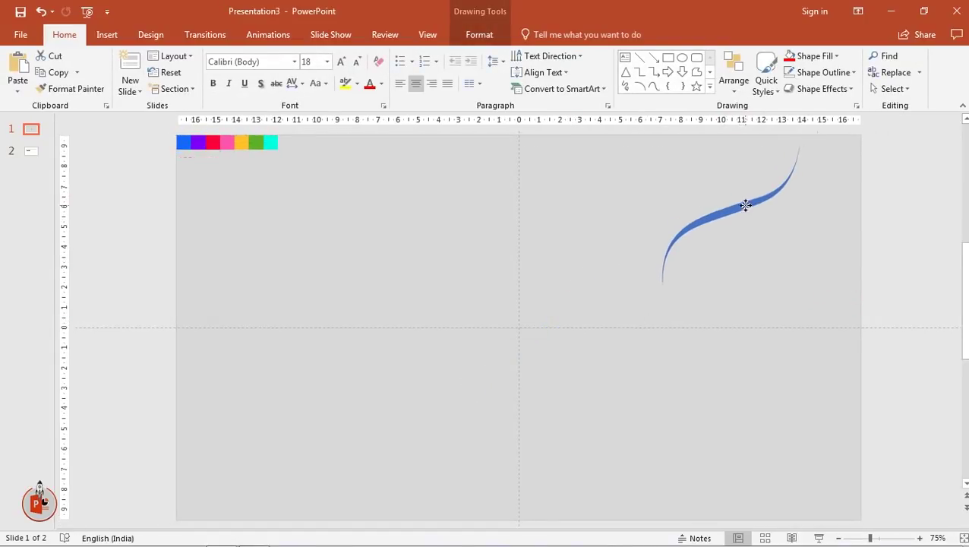
left_click(374, 240)
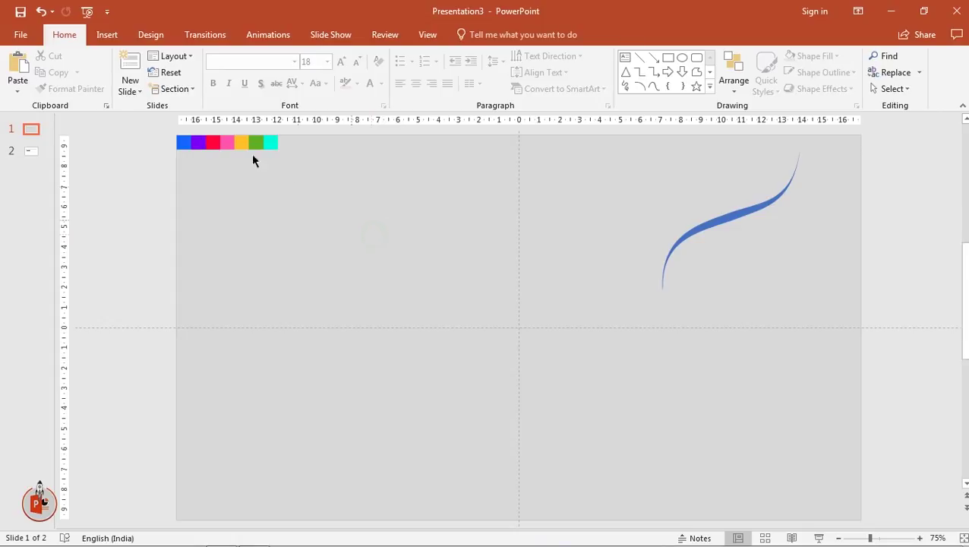
left_click(107, 34)
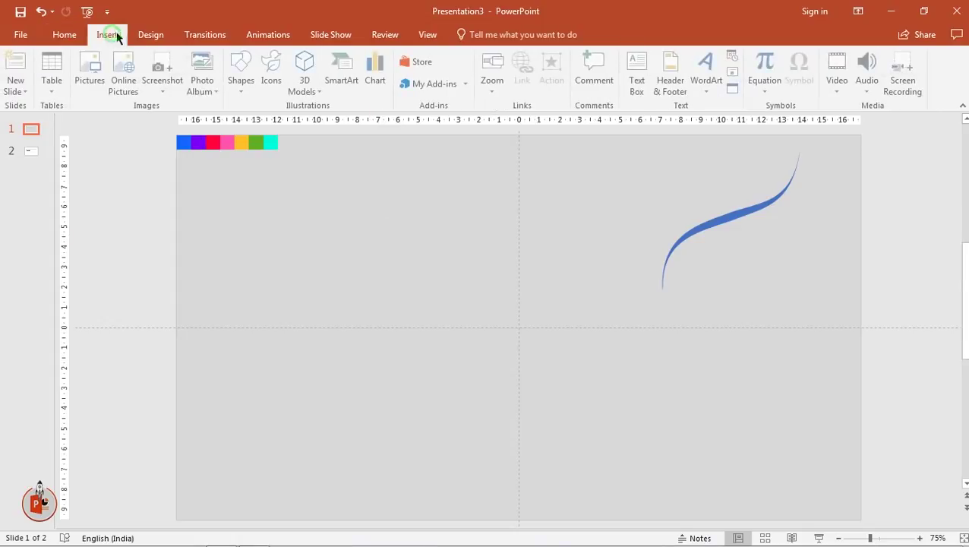
Draw a 3.92 cm circle and centre it on the slide guides
left_click(242, 85)
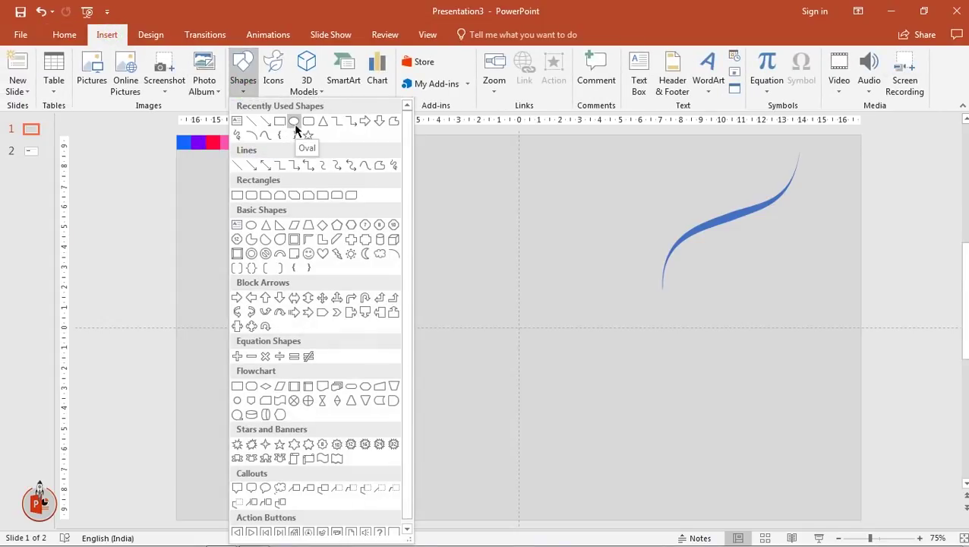
left_click(293, 122)
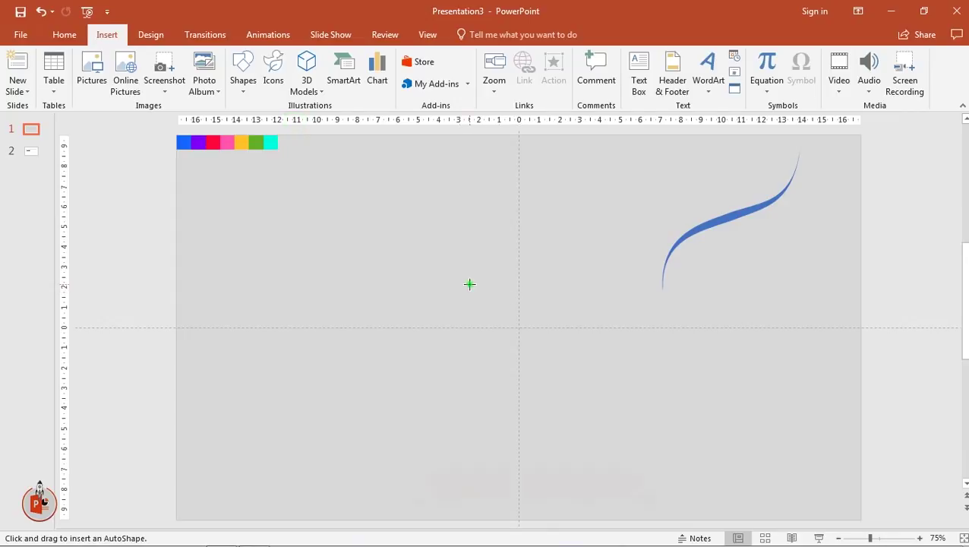
left_click_drag(470, 284, 551, 361)
left_click_drag(510, 329, 518, 329)
left_click_drag(561, 368, 557, 364)
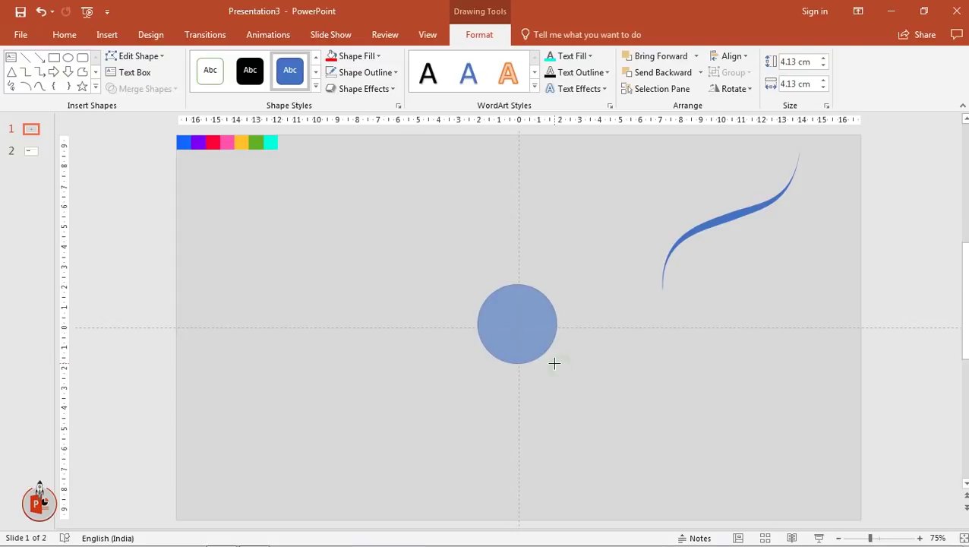
left_click_drag(502, 333, 505, 335)
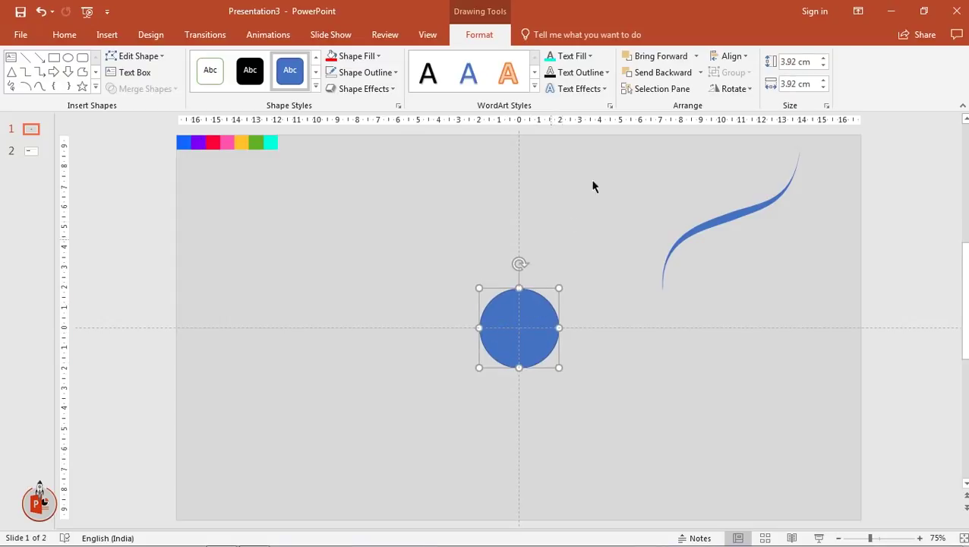
left_click(726, 58)
left_click(732, 90)
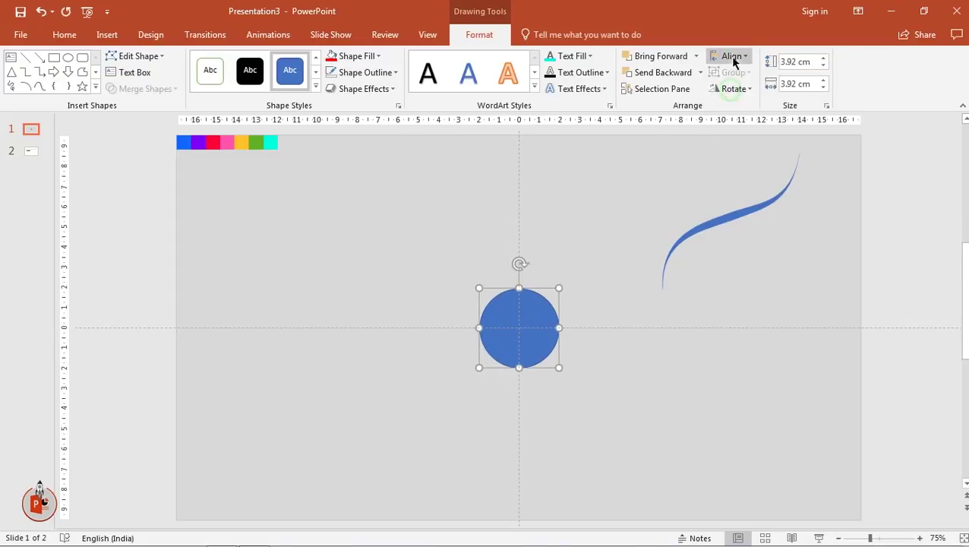
left_click(731, 57)
left_click(747, 144)
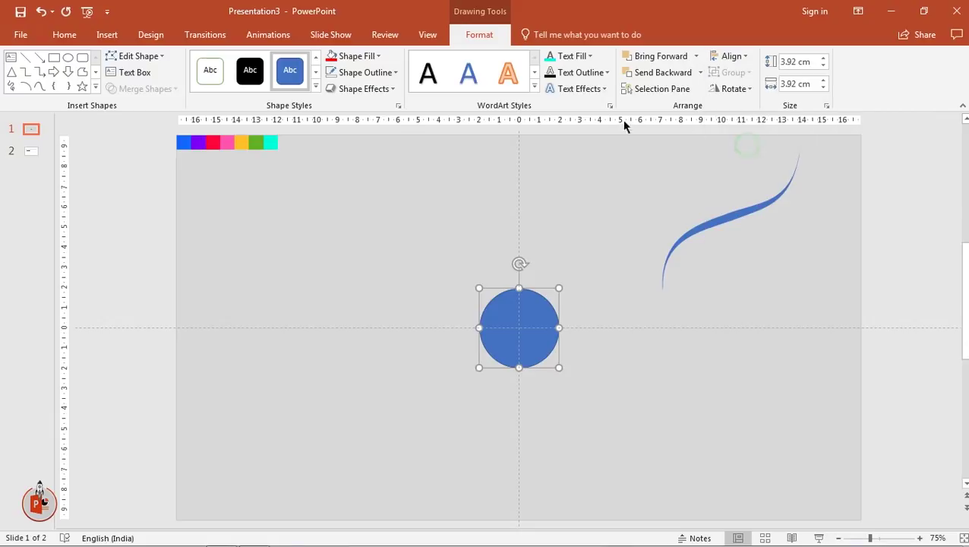
Give the circle a thicker outline, no fill and a white outline colour
left_click(370, 72)
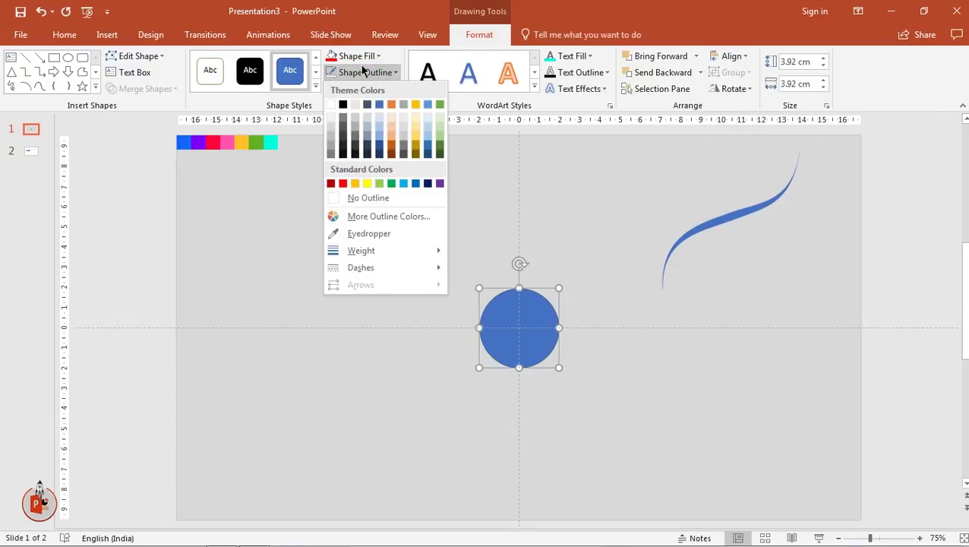
mouse_move(364, 251)
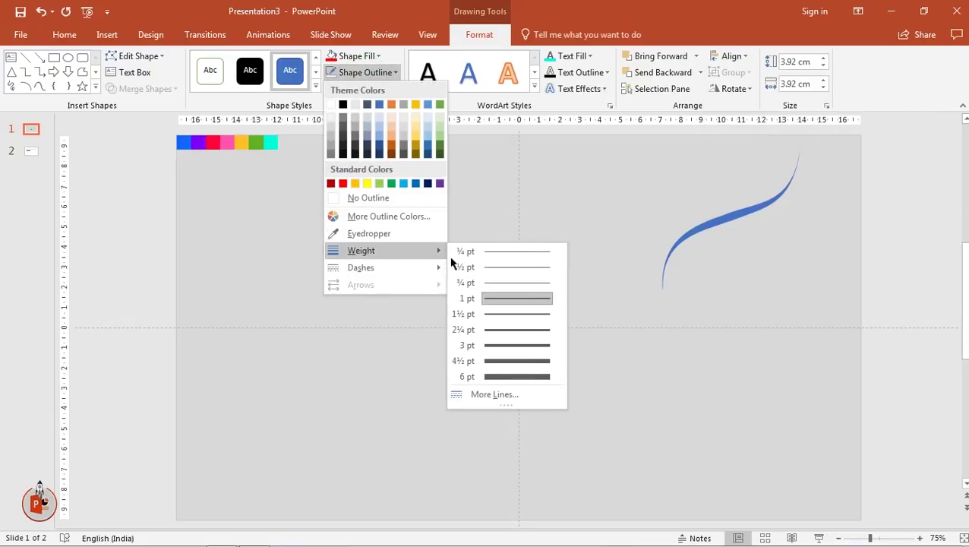
left_click(498, 314)
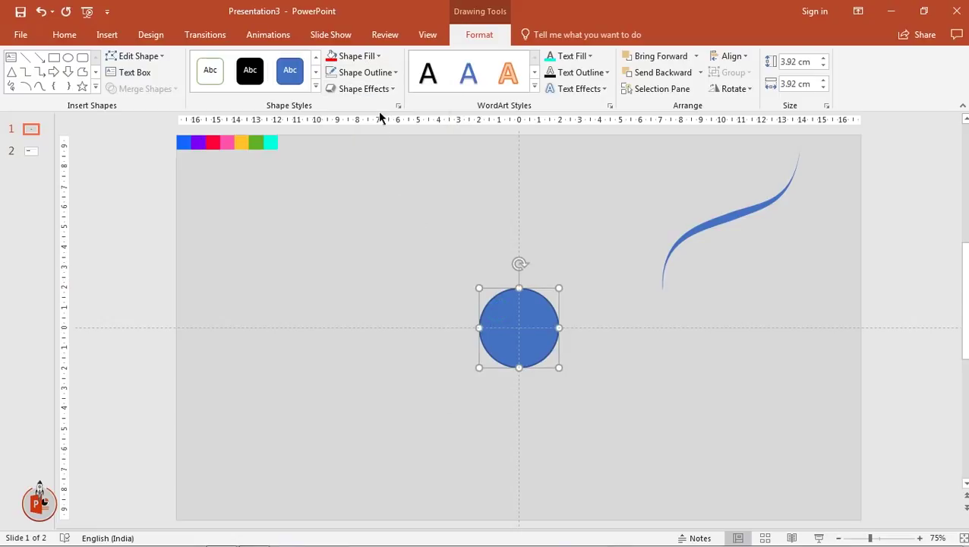
left_click(370, 58)
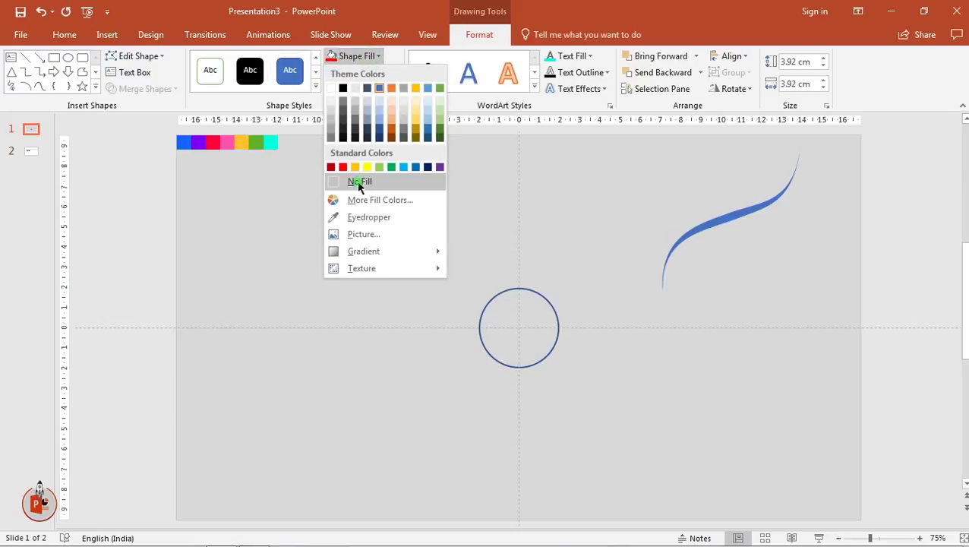
left_click(359, 183)
left_click(364, 73)
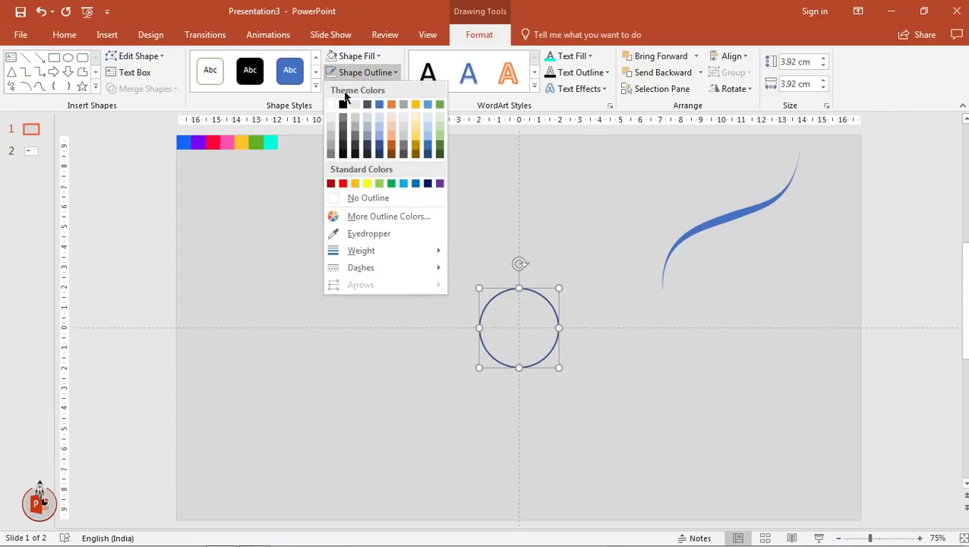
left_click(331, 106)
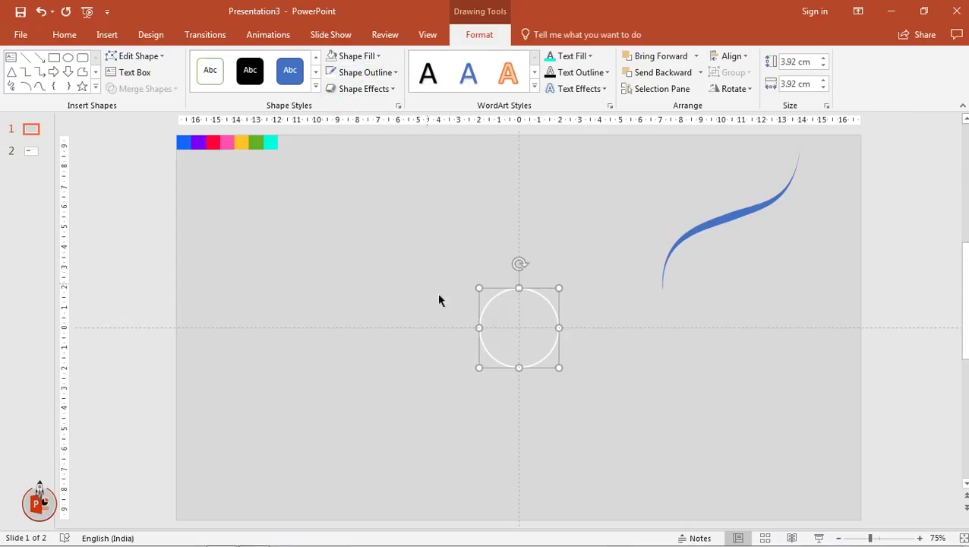
Draw a vertical line down to the circle's centre
scroll(487, 329, "up", 7, "ctrl")
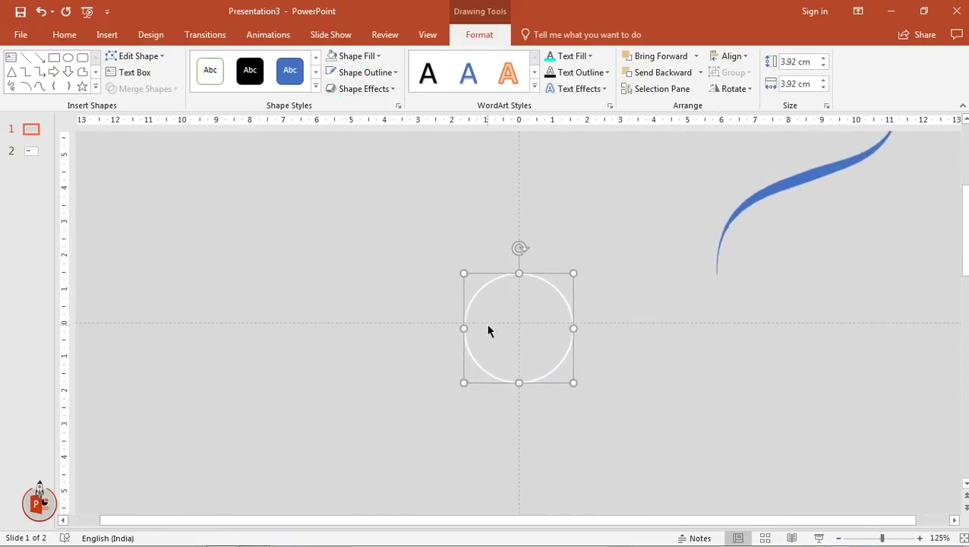
left_click(96, 86)
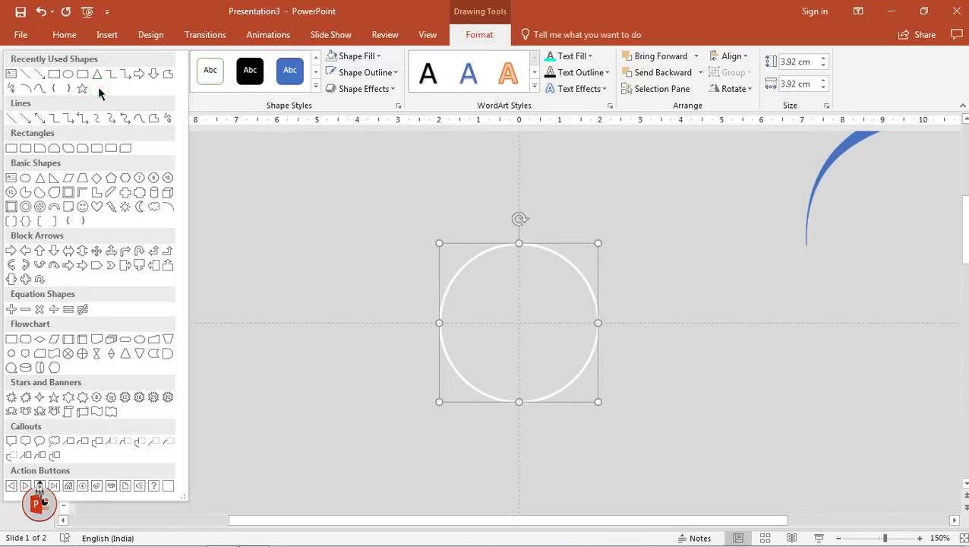
left_click(27, 74)
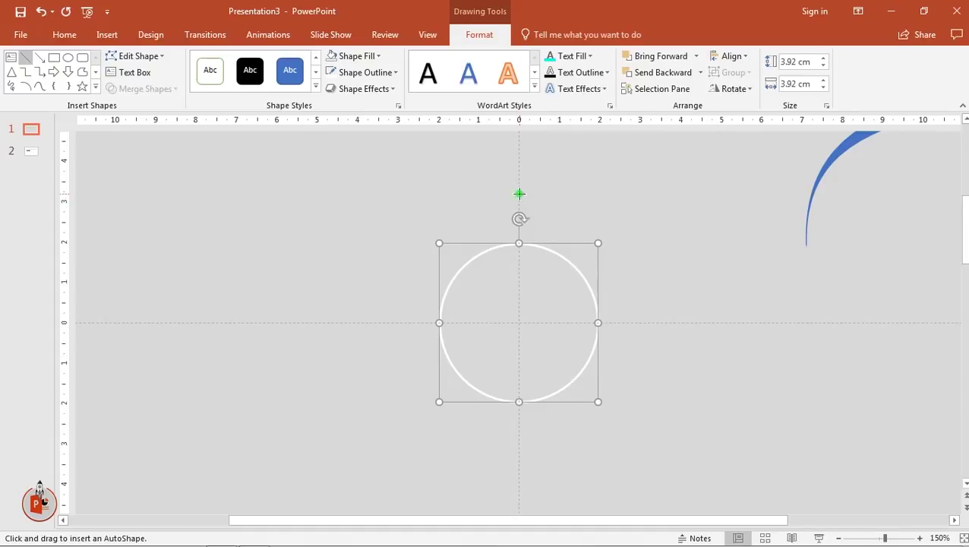
left_click_drag(519, 184, 518, 322)
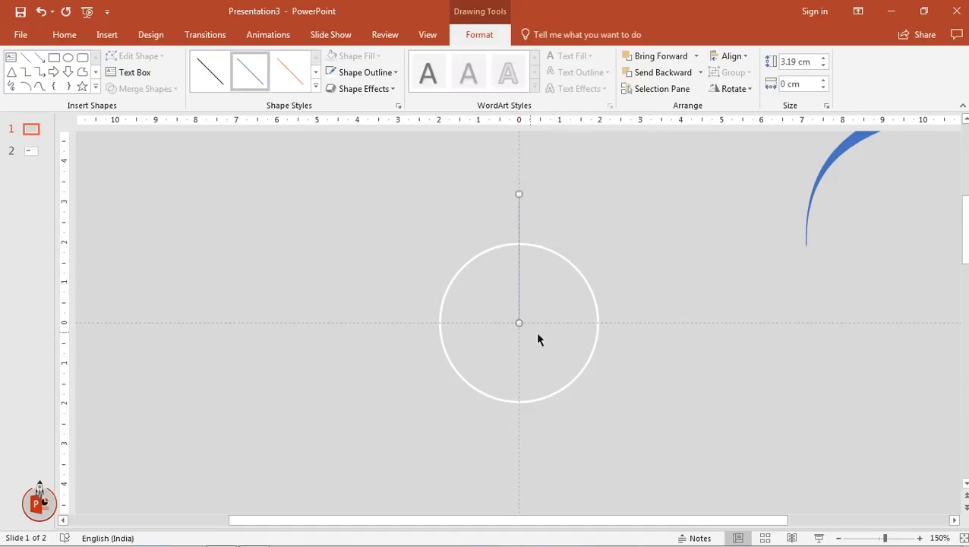
Make the line's outline black and set its thickness
left_click(382, 73)
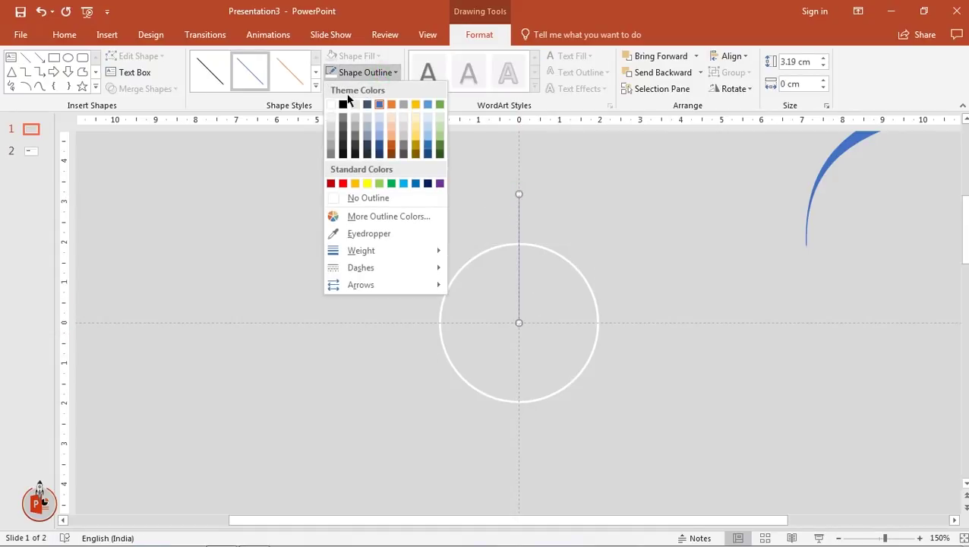
left_click(342, 105)
left_click(357, 76)
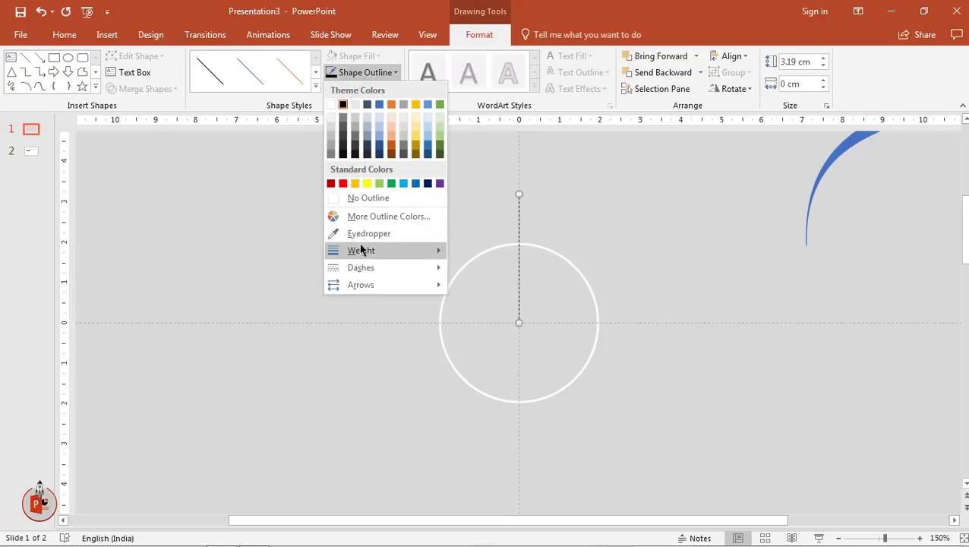
mouse_move(362, 256)
left_click(499, 301)
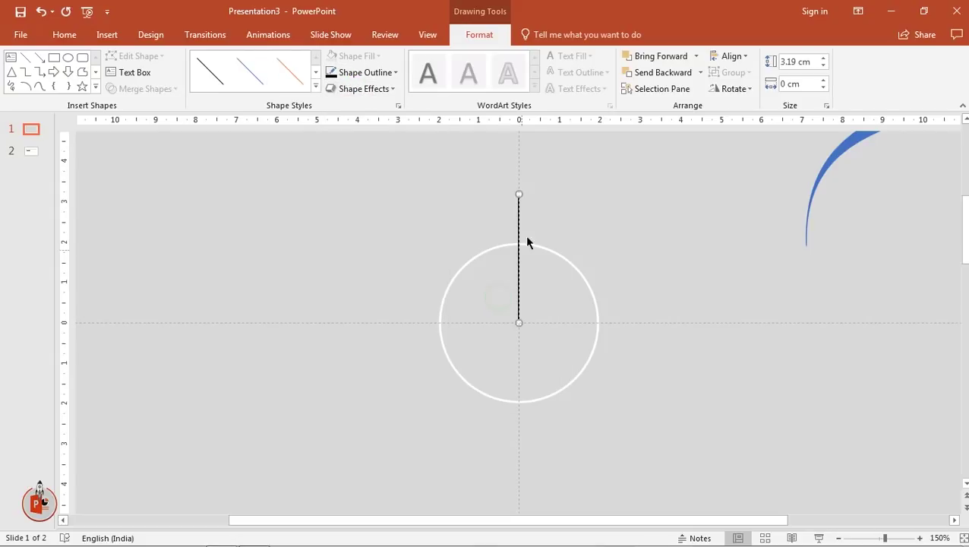
left_click(442, 205)
Duplicate the line and place the copy just to its right
left_click(519, 210)
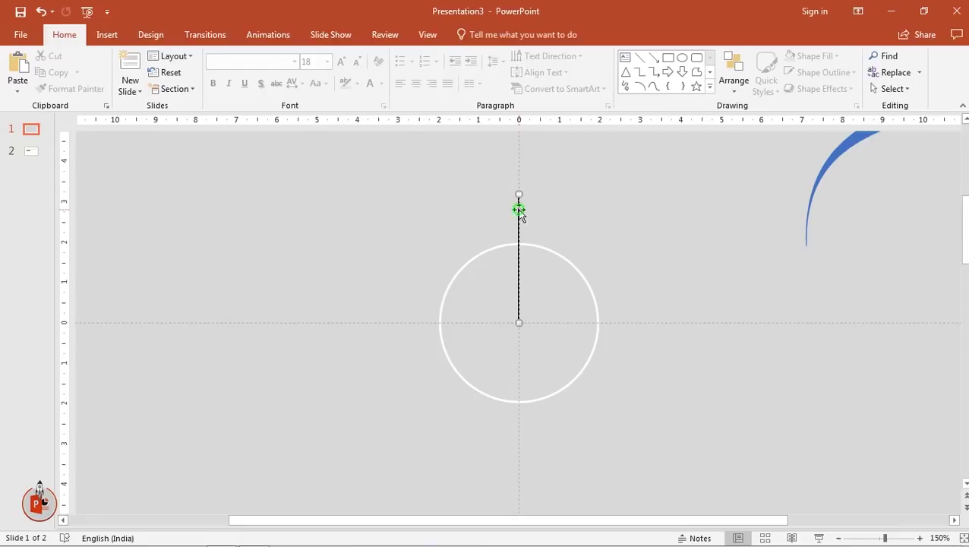
key("ctrl+d")
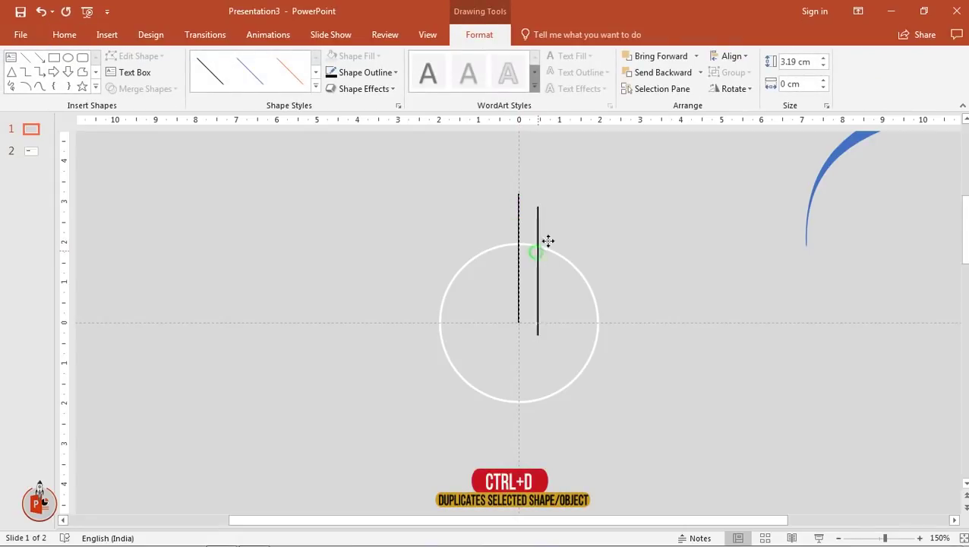
left_click_drag(540, 254, 554, 238)
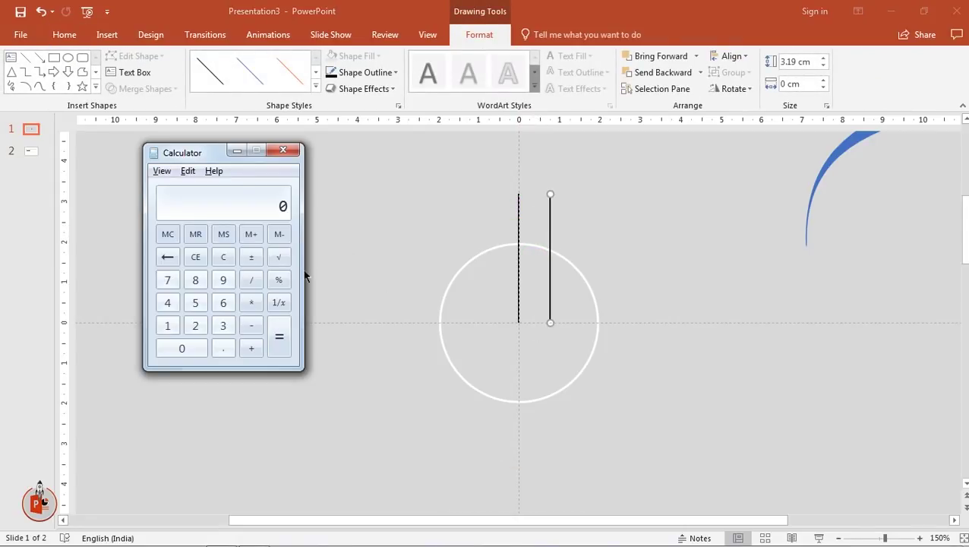
Compute 360 ÷ 7 = 51.42857142857143 in Calculator, then minimize it
left_click(228, 325)
left_click(223, 303)
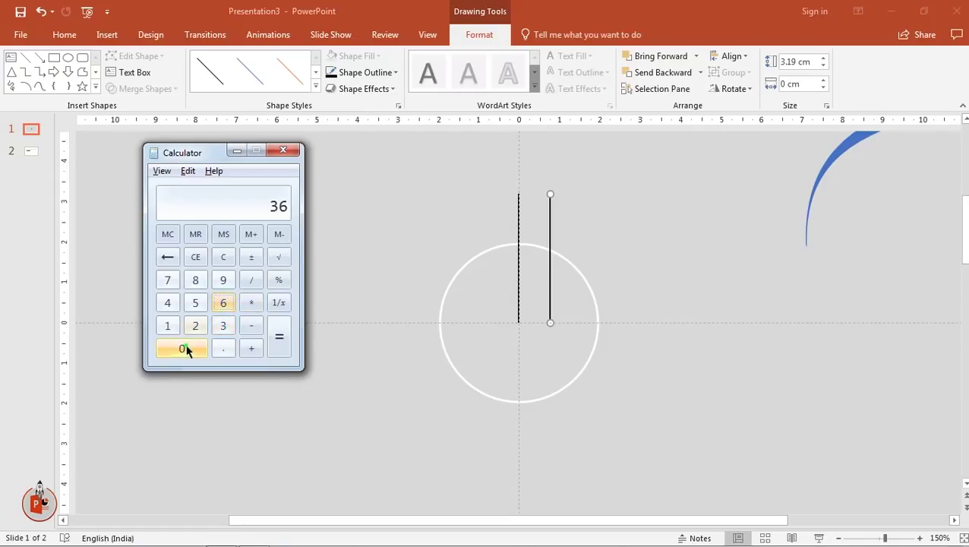
left_click(189, 348)
left_click(251, 279)
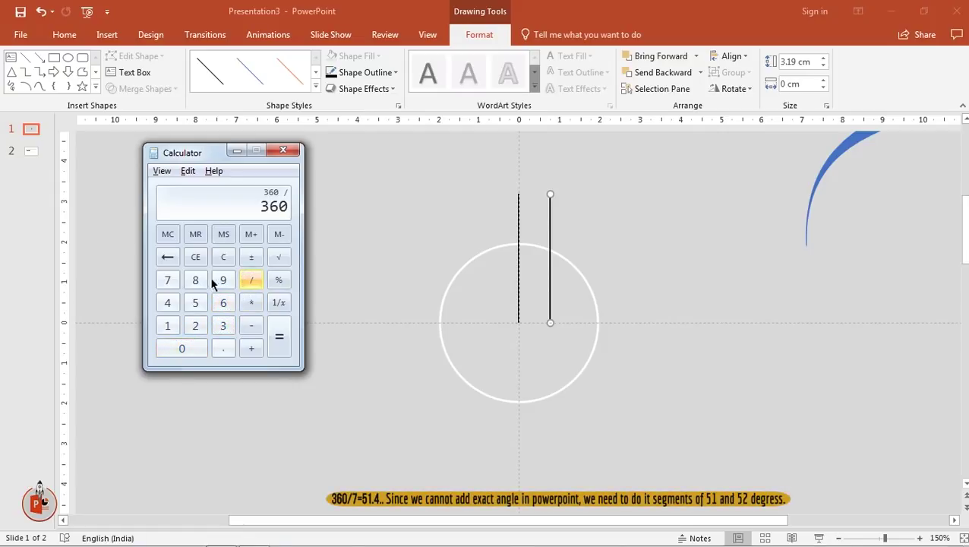
left_click(168, 280)
left_click(281, 333)
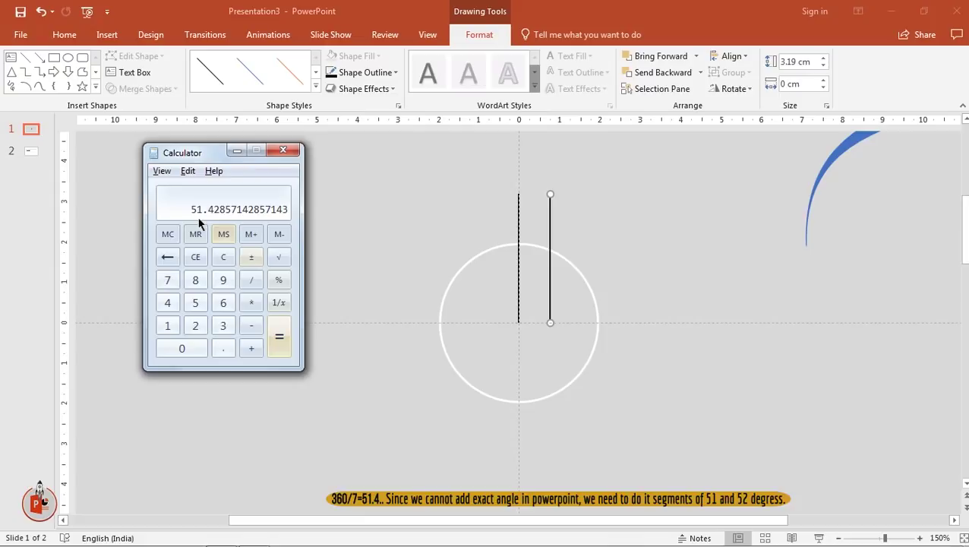
left_click(237, 152)
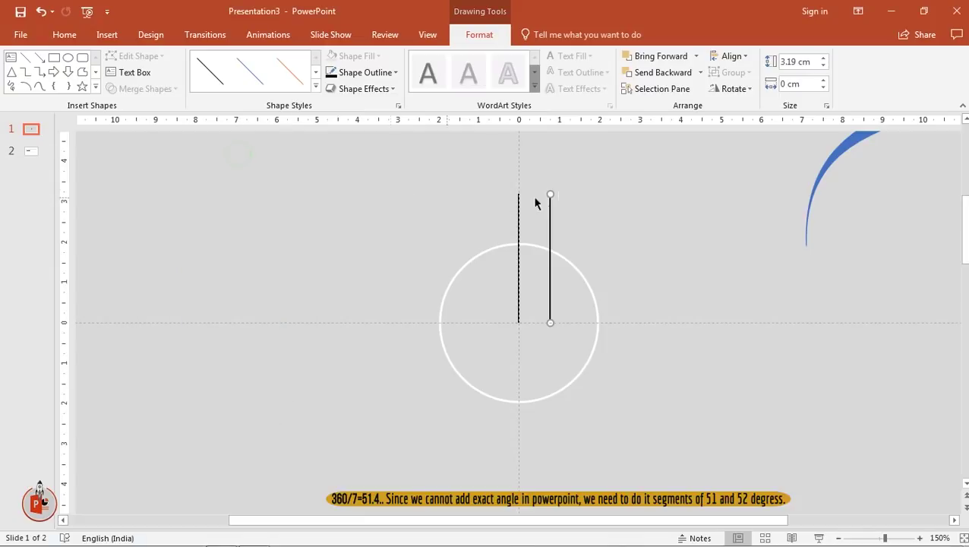
Rotate the line to 51° and snap its end to the circle centre
left_click(730, 89)
left_click(743, 174)
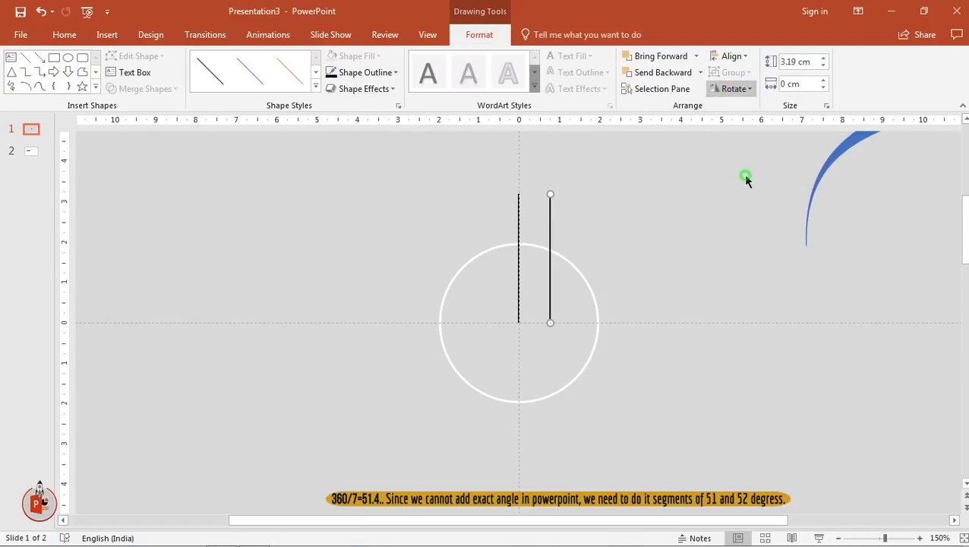
left_click(919, 243)
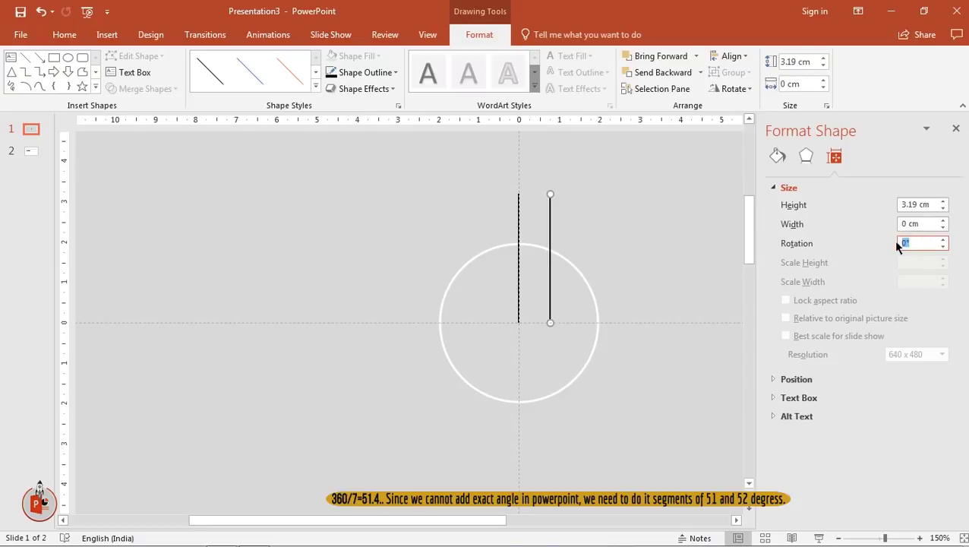
type("51")
key("Return")
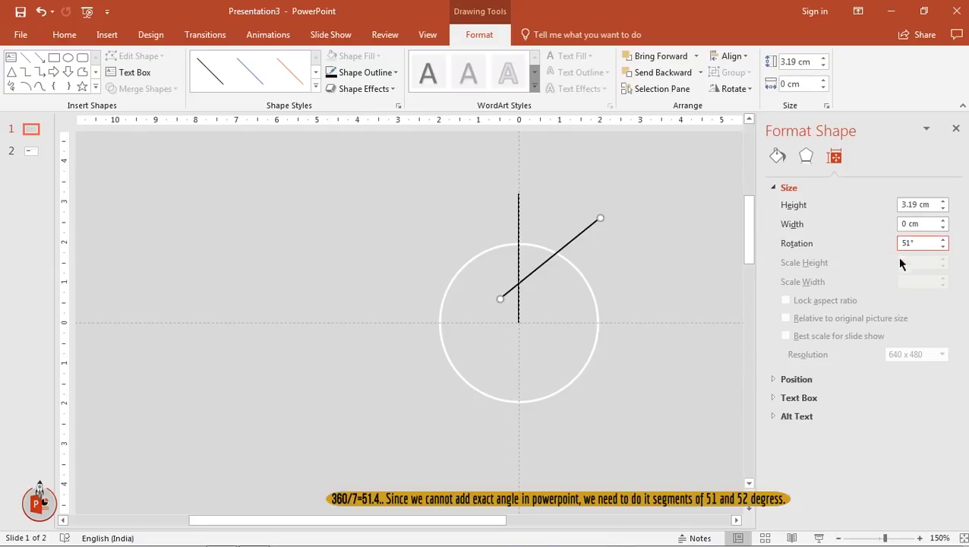
left_click_drag(605, 248, 656, 281)
type("103")
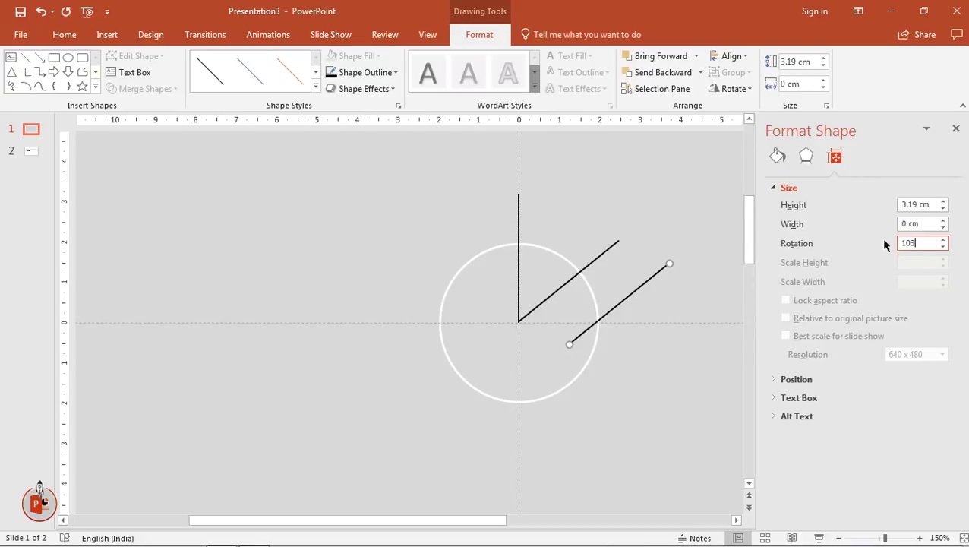
Add spokes at 103° and 154°, each ending at the circle centre
key("Return")
left_click_drag(643, 310, 610, 339)
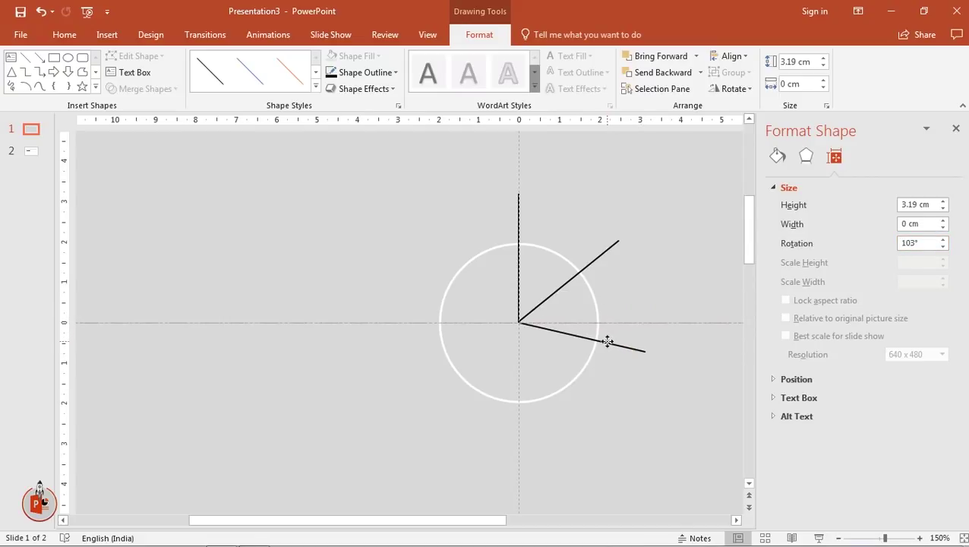
left_click_drag(633, 349, 647, 405, "ctrl")
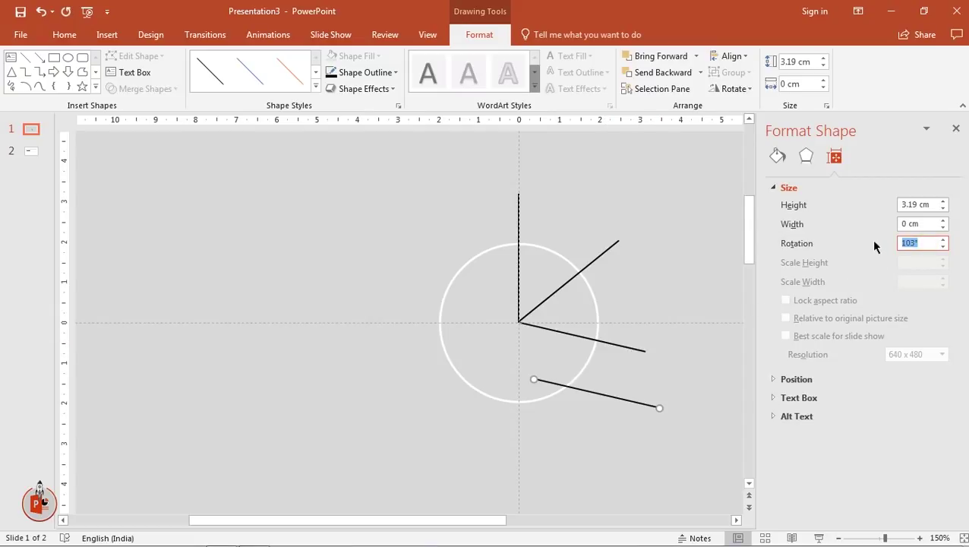
type("154")
key("Return")
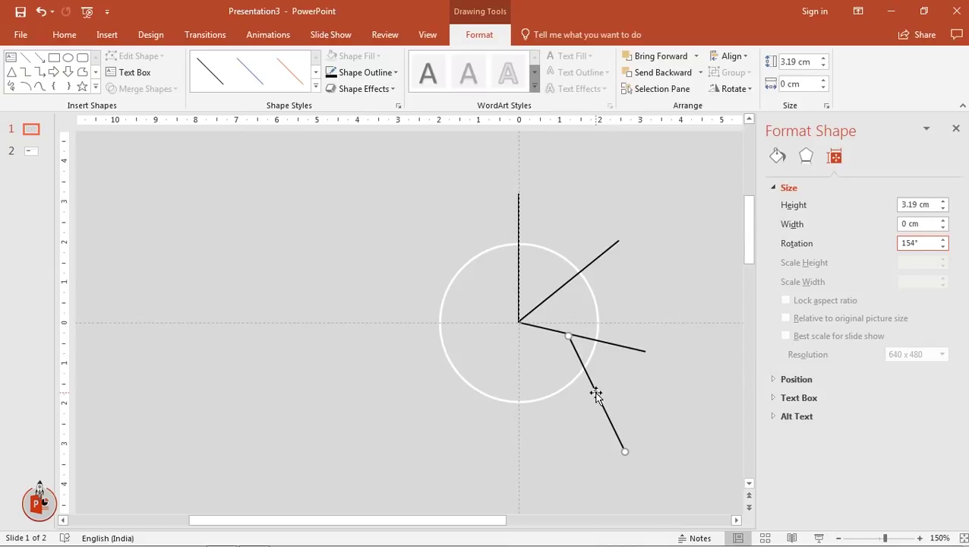
left_click_drag(596, 395, 555, 386)
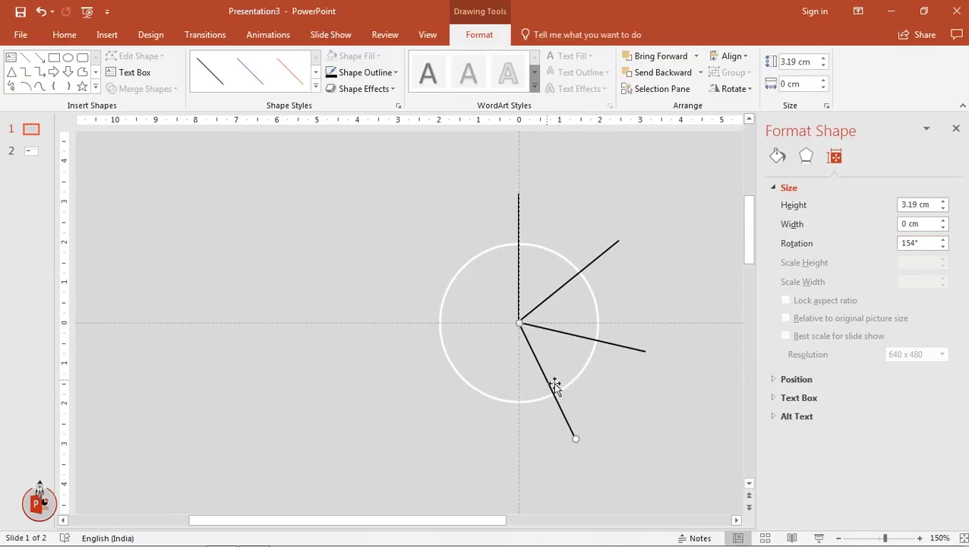
Duplicate spokes at 206° and 257°, snapping each to the circle centre
key("ctrl+d")
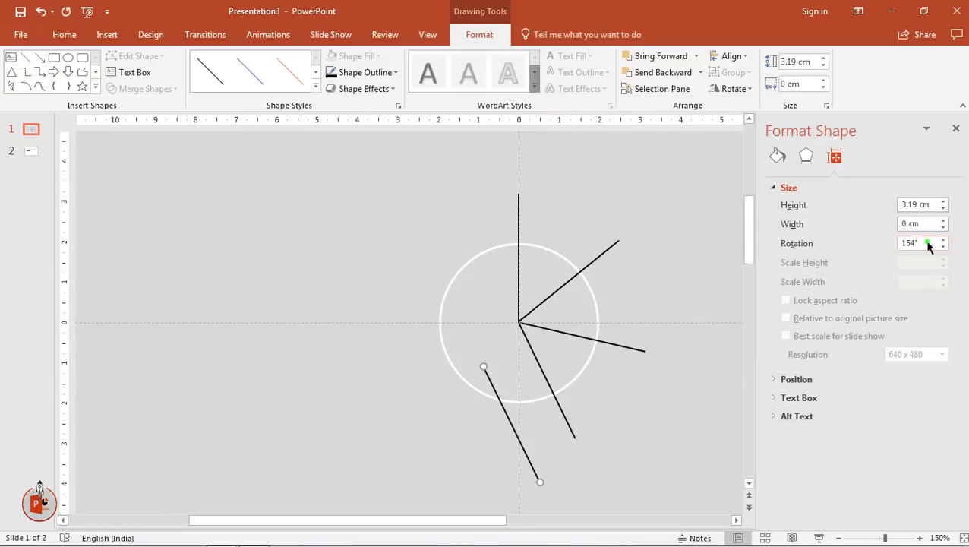
double_click(927, 245)
type("206")
key("Return")
left_click_drag(526, 393, 506, 352)
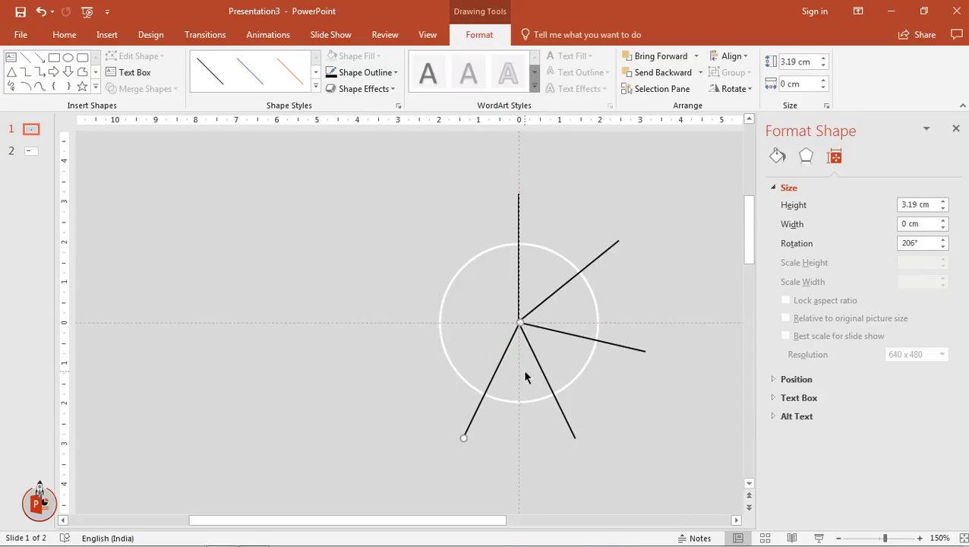
key("ctrl+d")
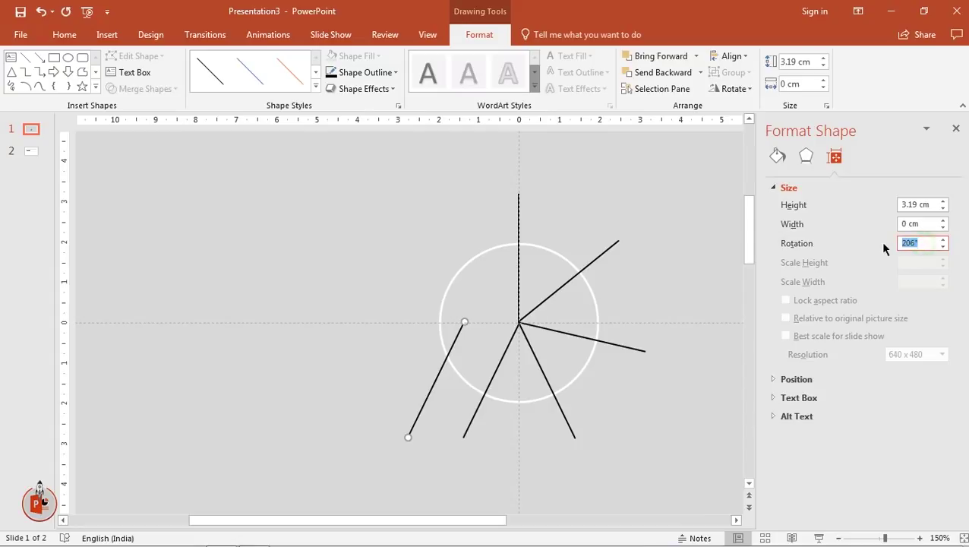
type("257")
key("Return")
mouse_move(480, 368)
left_mouse_down()
mouse_move(484, 337)
mouse_move(497, 330)
left_mouse_up()
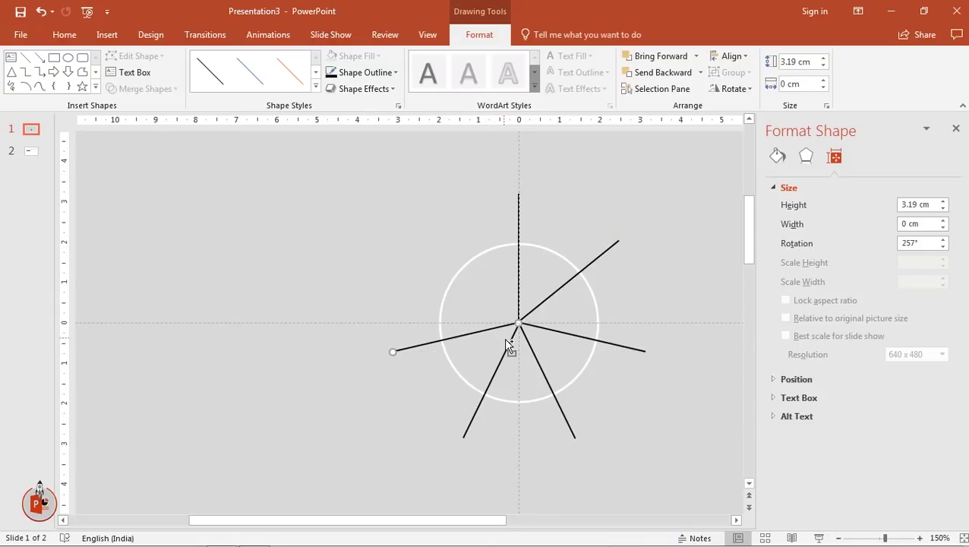
Add the final 309° spoke at the circle centre and close the Format Shape pane
key("ctrl+d")
left_click(919, 243)
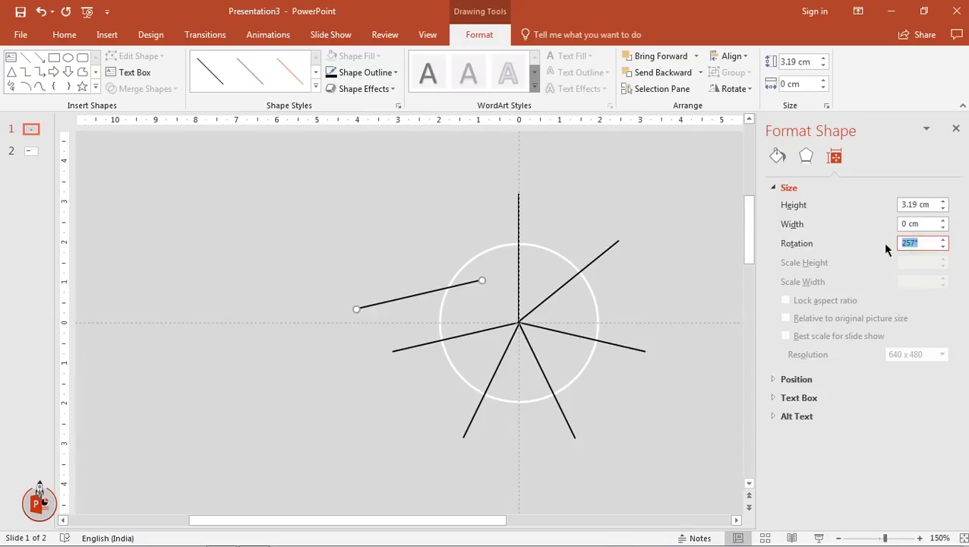
type("3")
type("09")
key("Return")
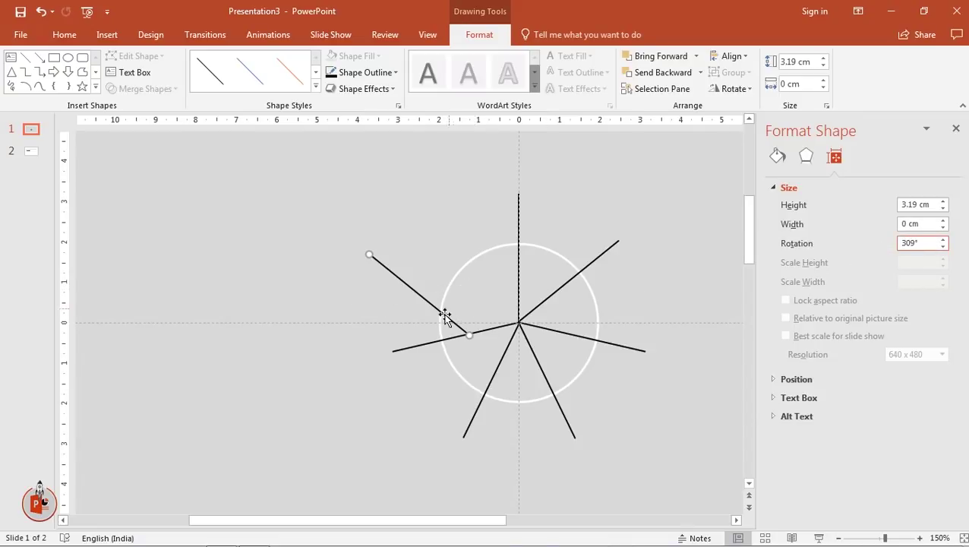
left_click_drag(443, 316, 494, 302)
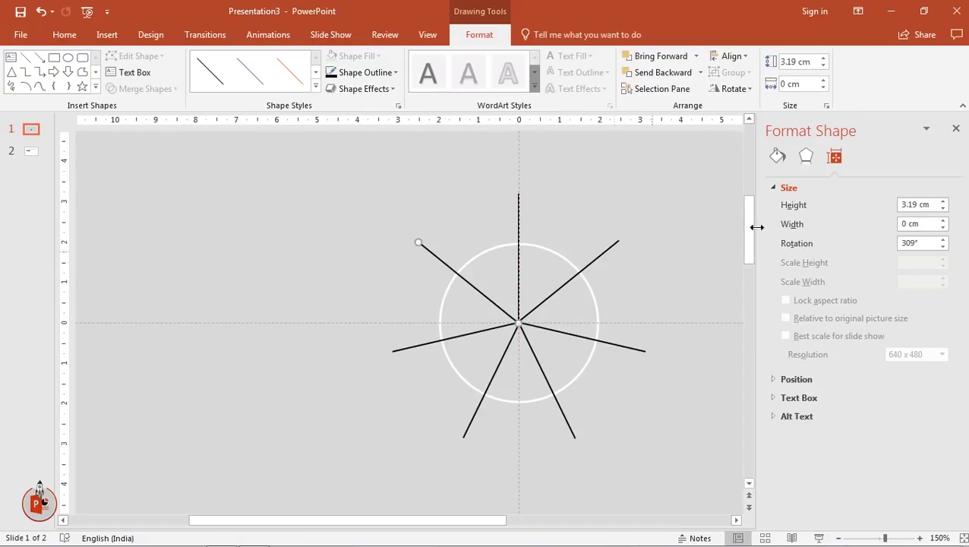
left_click(956, 130)
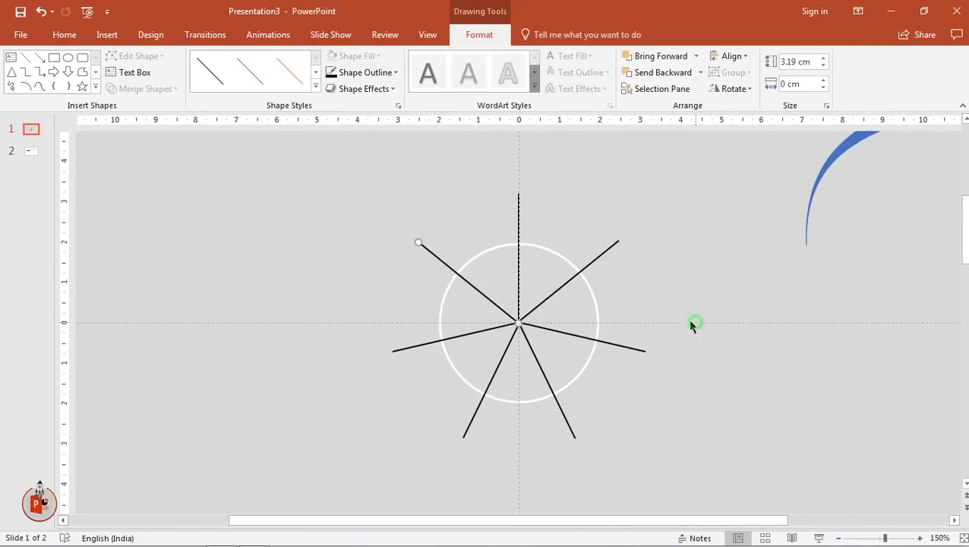
Draw a small circle near the upper-left spoke with no outline and a solid black fill
left_click(96, 87)
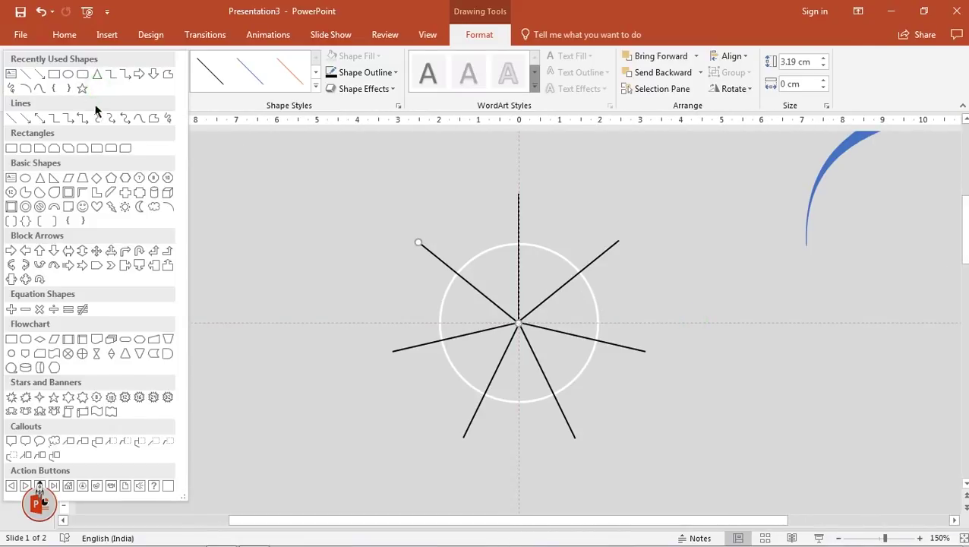
left_click(67, 71)
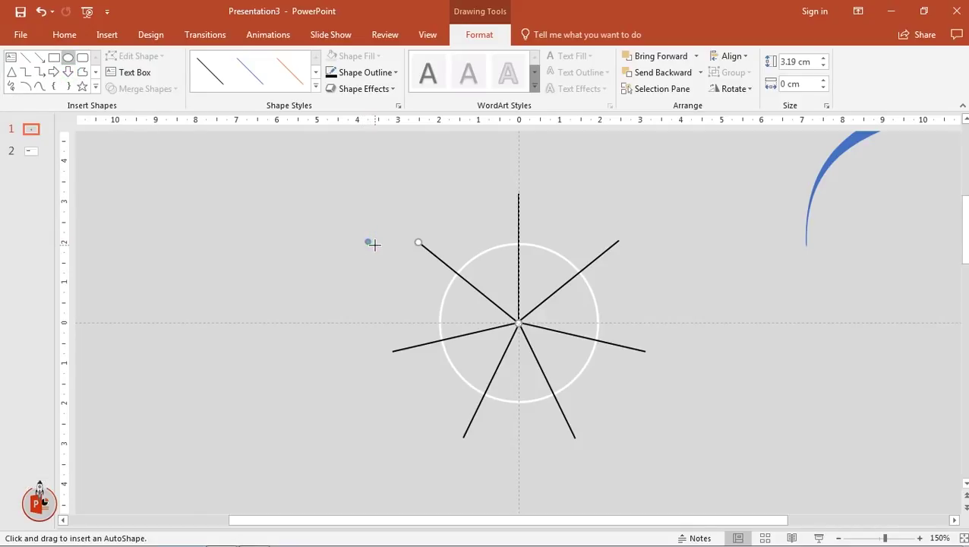
left_click_drag(374, 249, 379, 250)
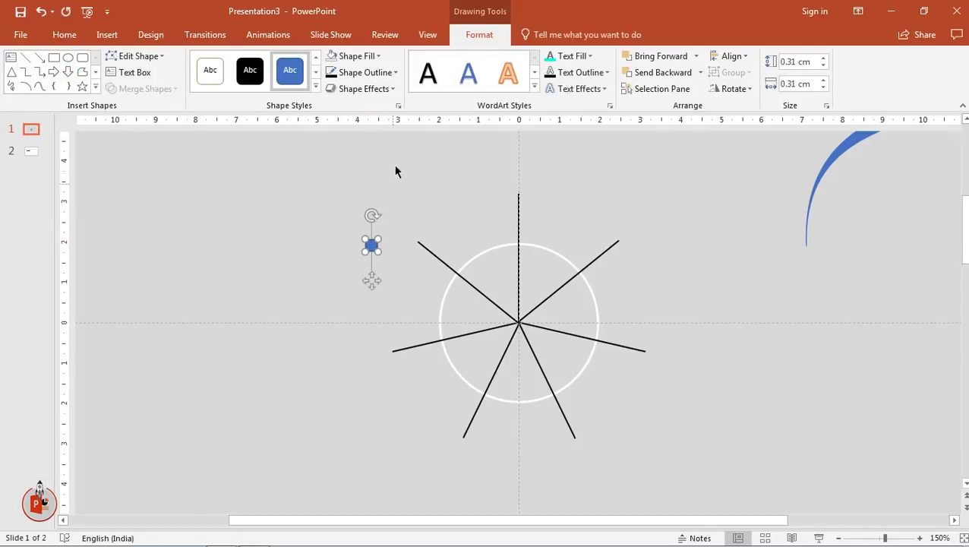
left_click(367, 73)
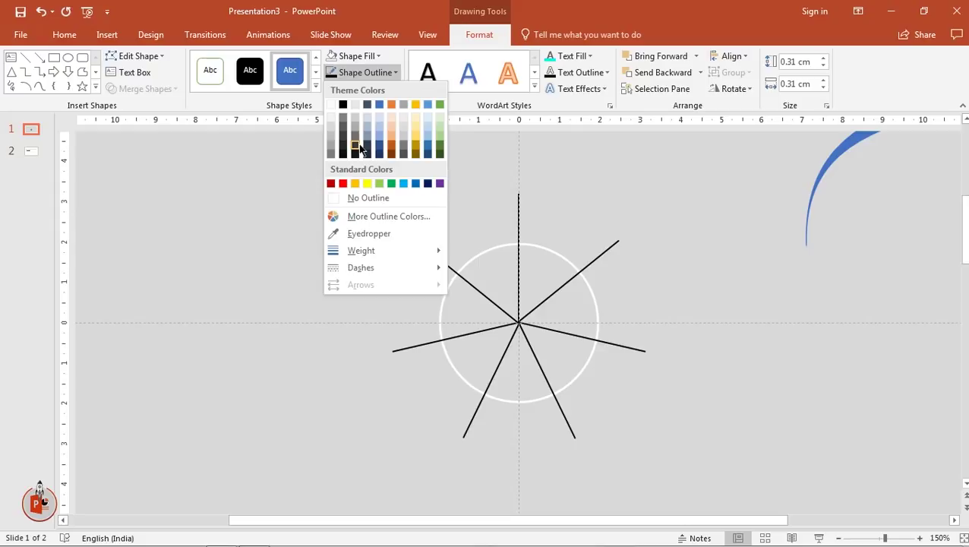
left_click(353, 197)
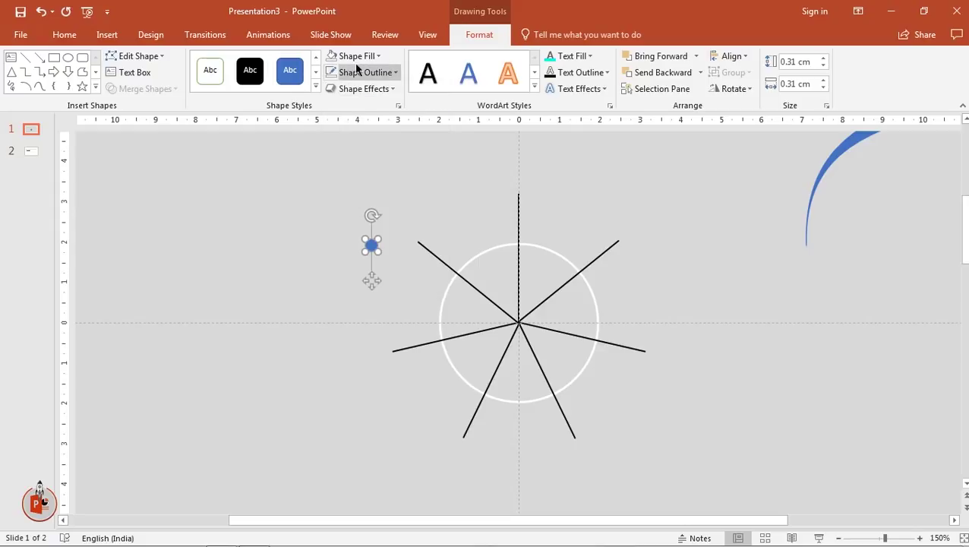
left_click(355, 57)
left_click(343, 88)
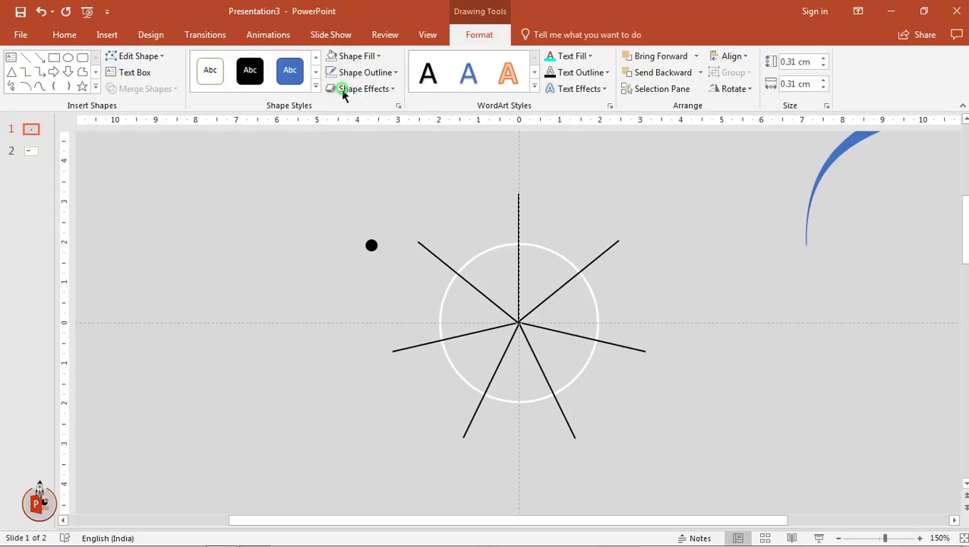
Move the black dot onto the top of the vertical spoke at the circle
left_click(335, 302)
left_click(371, 245)
left_click_drag(372, 245, 518, 244)
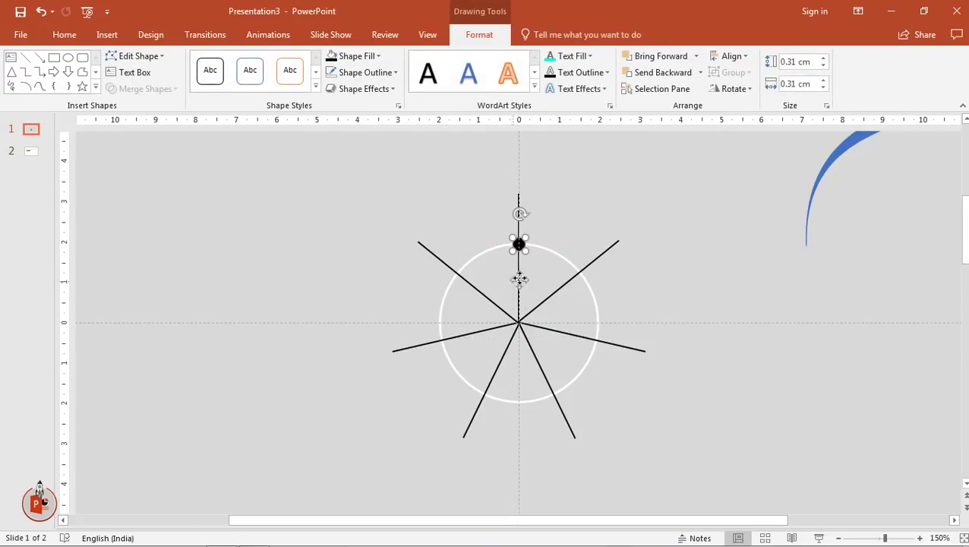
left_click(533, 270)
left_click(521, 243)
scroll(522, 247, "up", 5)
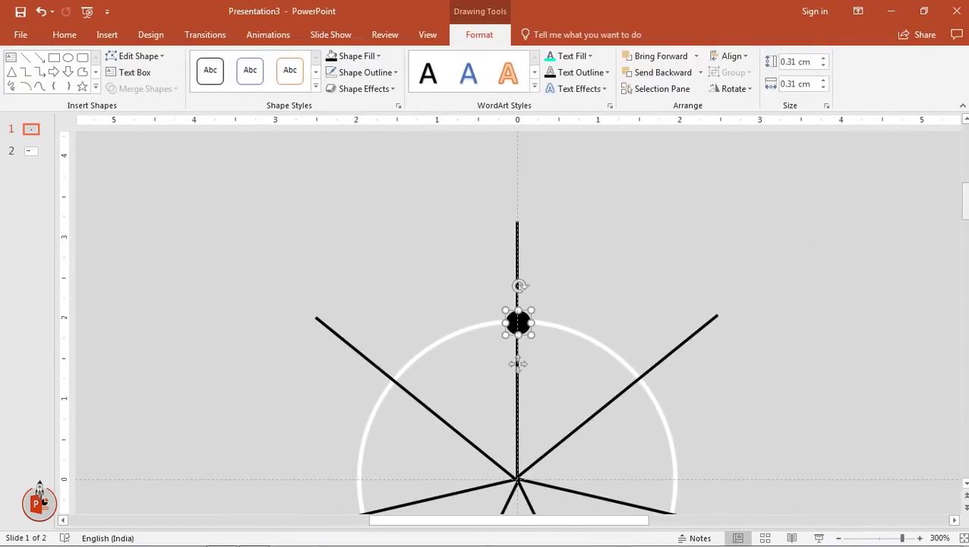
mouse_move(964, 199)
left_mouse_down()
mouse_move(963, 249)
mouse_move(964, 220)
left_mouse_up()
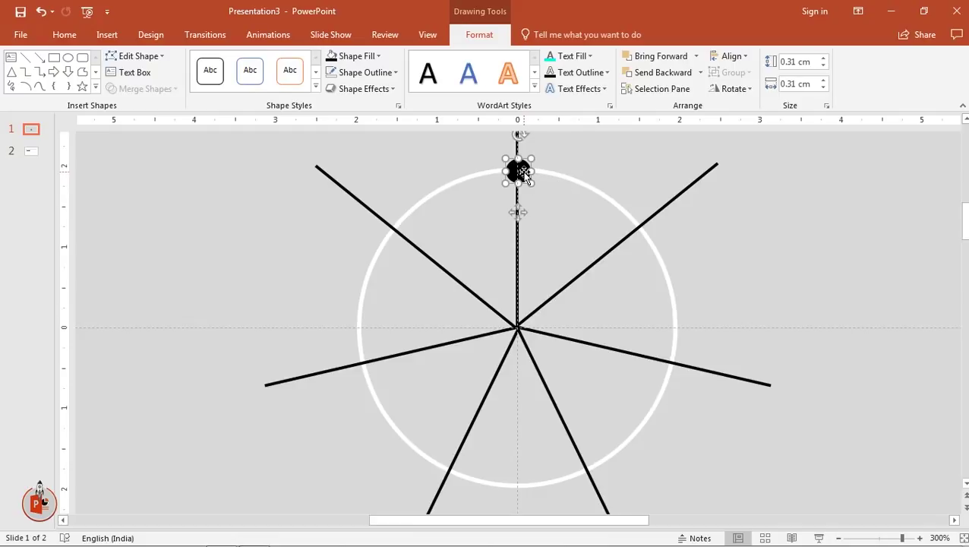
Ctrl-drag a copy of the dot onto the upper-right spoke where it meets the circle
left_click_drag(525, 173, 644, 232, "ctrl")
left_click_drag(645, 230, 647, 234, "ctrl")
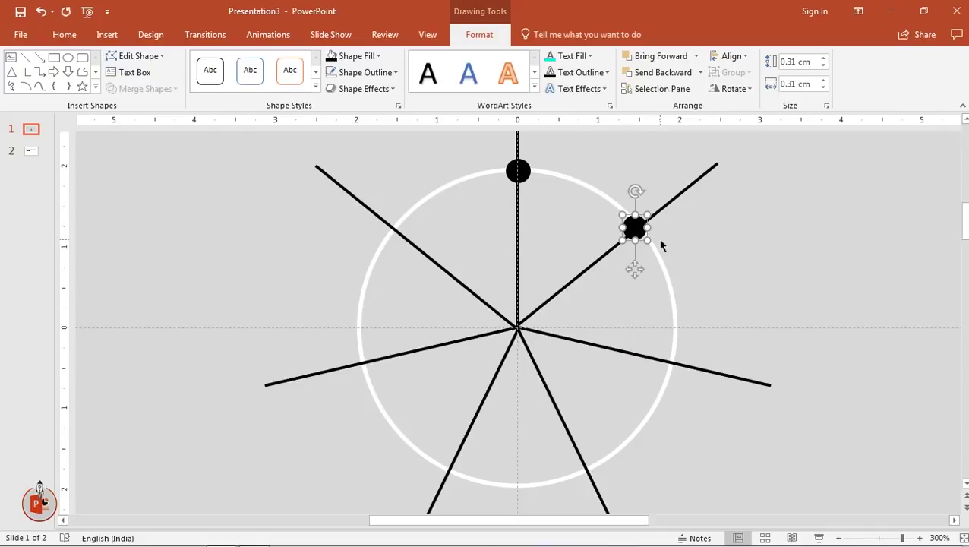
key("ctrl+Right")
key("ctrl+Right")
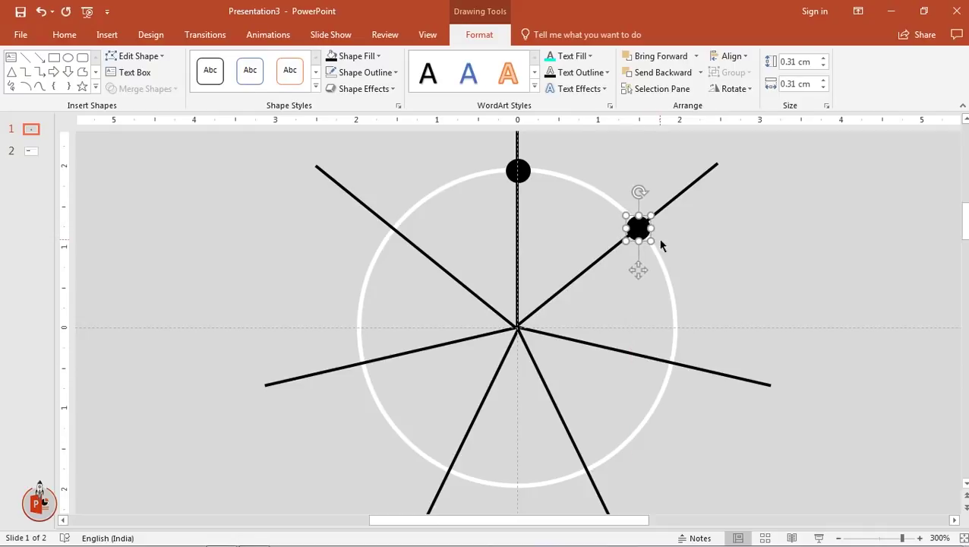
left_click(716, 233)
Ctrl-drag further dot copies onto the lower-right, lower-left and left spokes at the circle
left_click(638, 228)
mouse_move(638, 228)
left_mouse_down("ctrl")
mouse_move(674, 369)
mouse_move(587, 471)
left_mouse_up("ctrl")
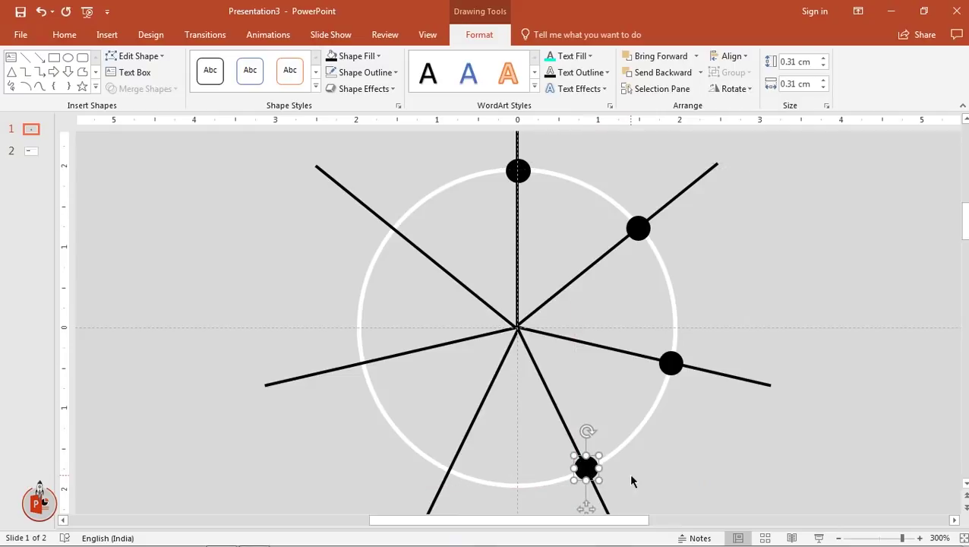
key("ctrl+Down")
key("ctrl+Down")
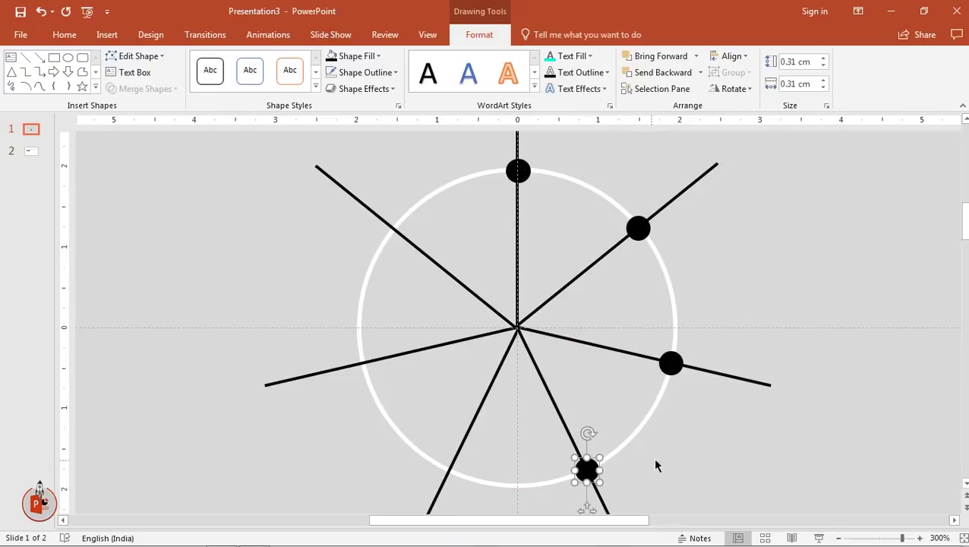
left_click(653, 457)
left_click(589, 471)
left_click_drag(589, 471, 450, 471, "ctrl")
mouse_move(449, 471)
left_mouse_down("ctrl")
mouse_move(366, 364)
mouse_move(396, 230)
left_mouse_up("ctrl")
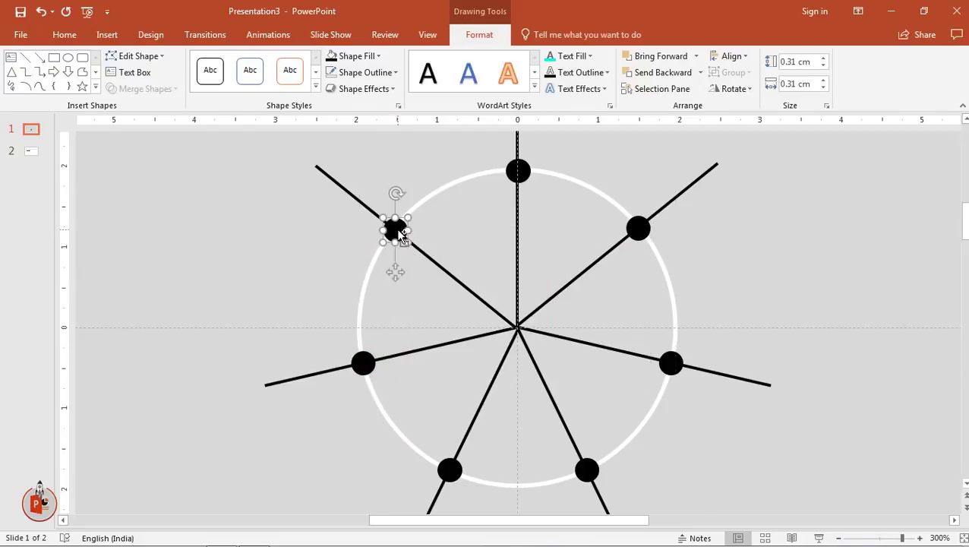
left_click(413, 293)
scroll(413, 297, "down", 5, "ctrl")
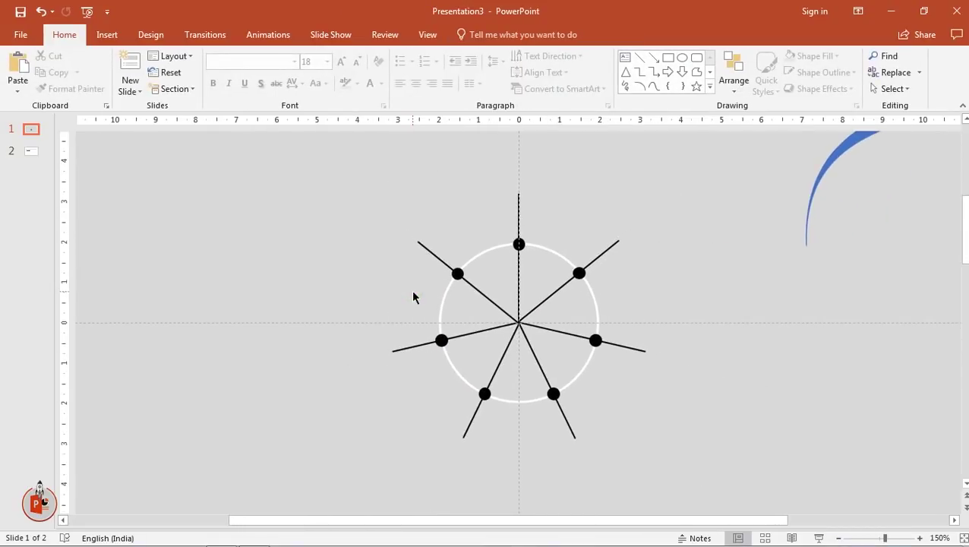
Shift-select the vertical, upper-right, right, lower-right, lower-left and upper-left spokes and delete them
left_click(518, 201)
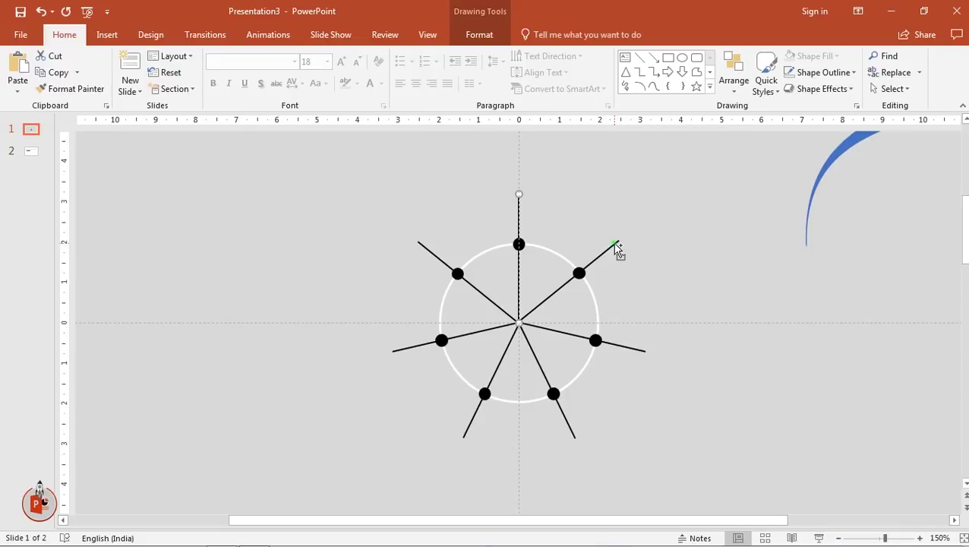
left_click(616, 244, "shift")
left_click(634, 350, "shift")
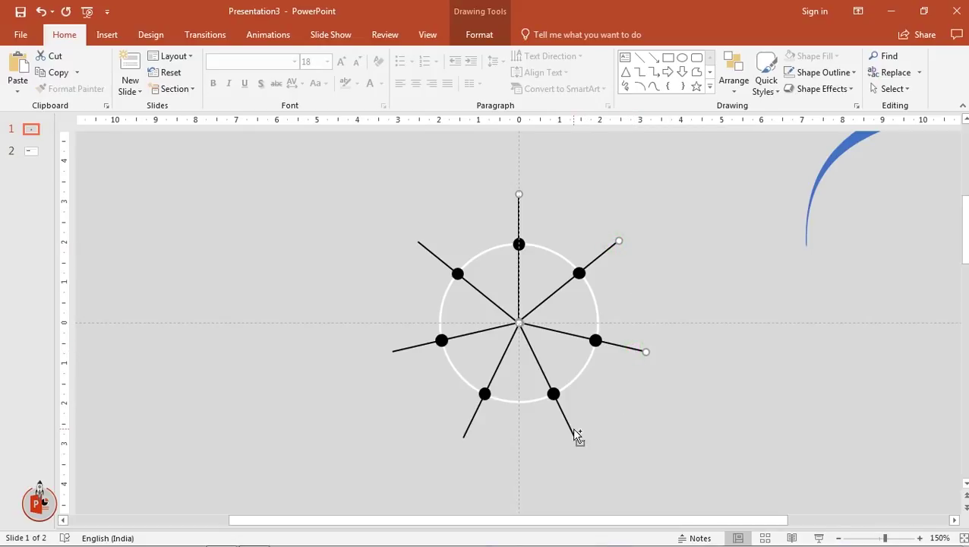
left_click(576, 435, "shift")
left_click(466, 433, "shift")
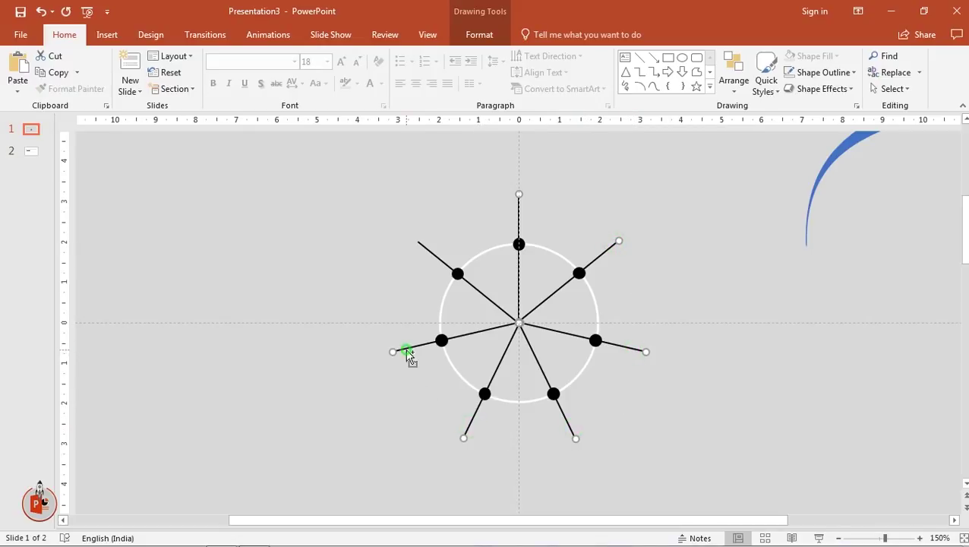
left_click(423, 246, "shift")
key("Delete")
scroll(427, 331, "down", 2)
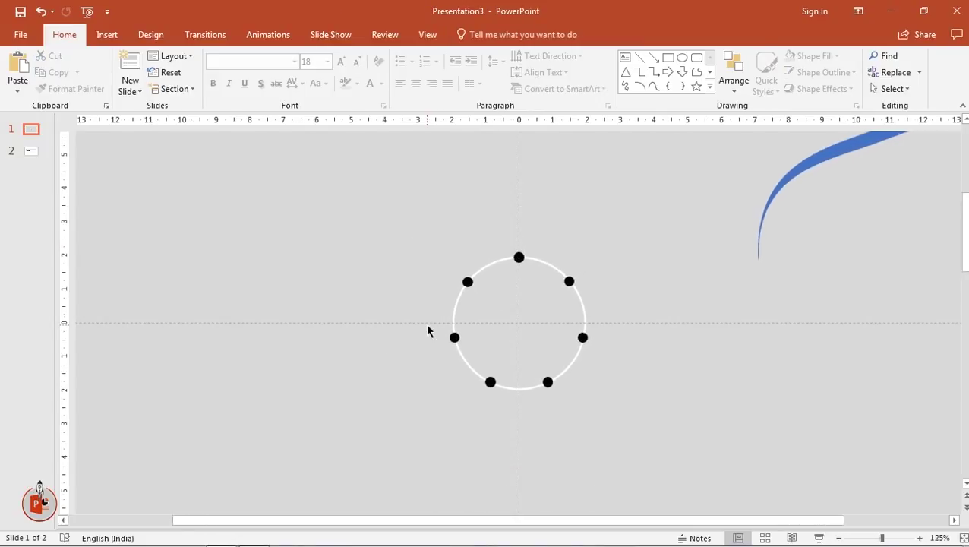
scroll(428, 330, "down", 1)
scroll(427, 330, "down", 1)
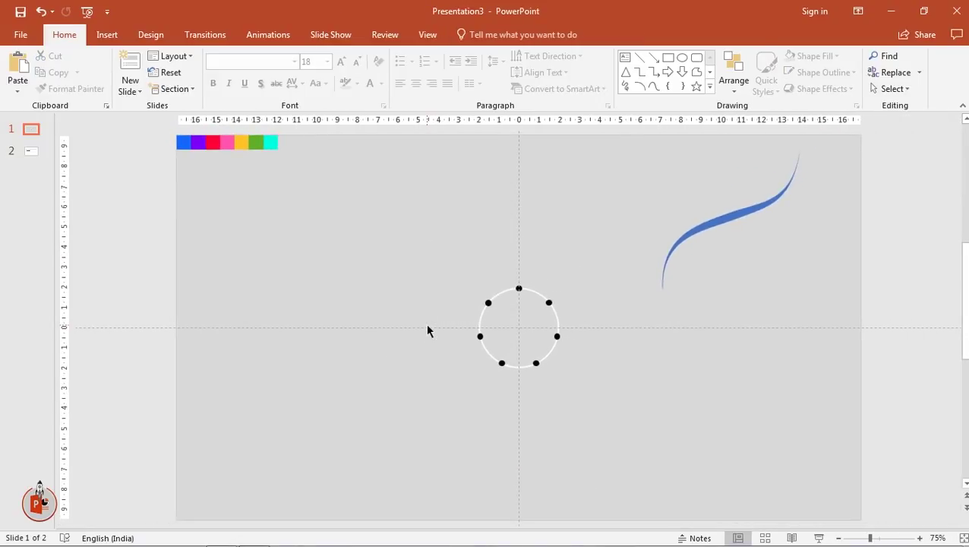
Eyedrop the blue and purple swatches onto the top and upper-right dots
left_click(517, 291)
left_click(479, 34)
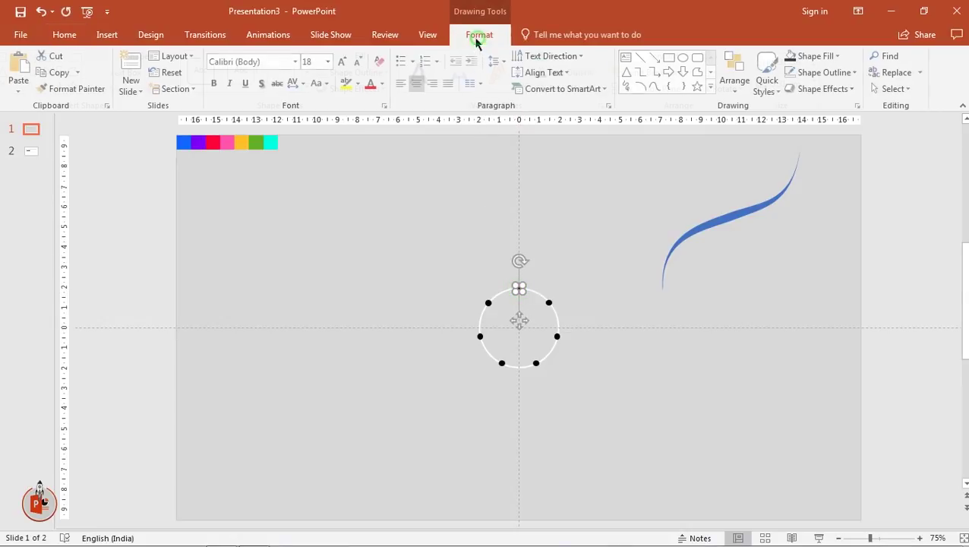
left_click(378, 57)
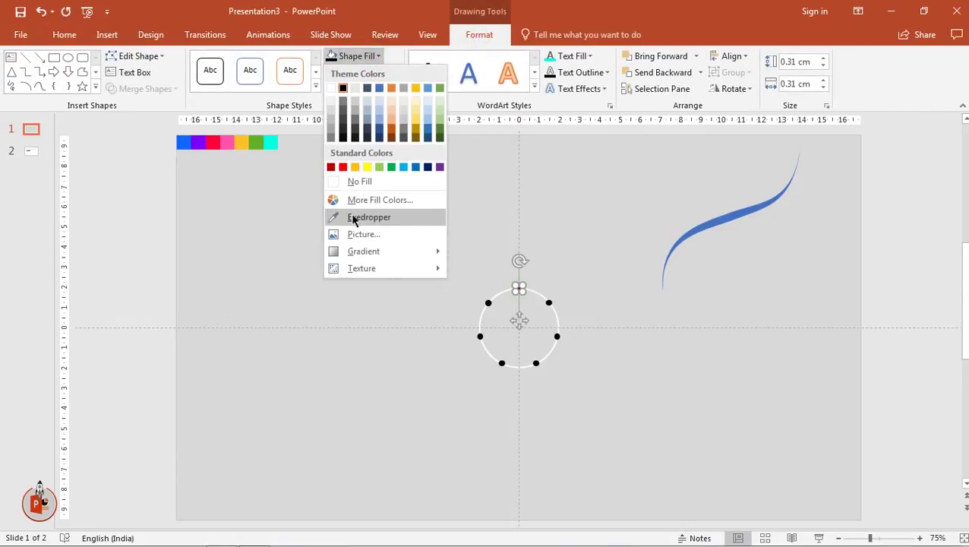
left_click(354, 217)
left_click(182, 142)
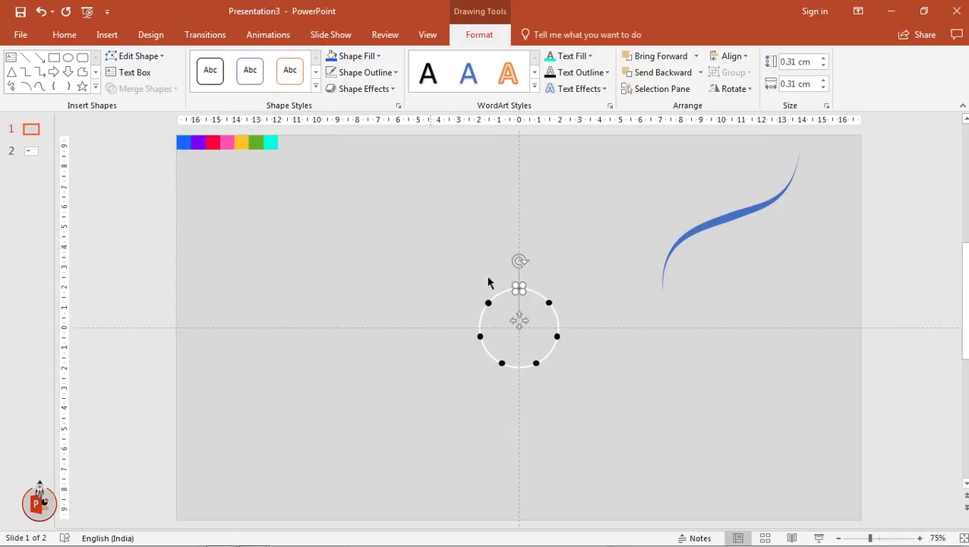
left_click_drag(547, 305, 549, 303)
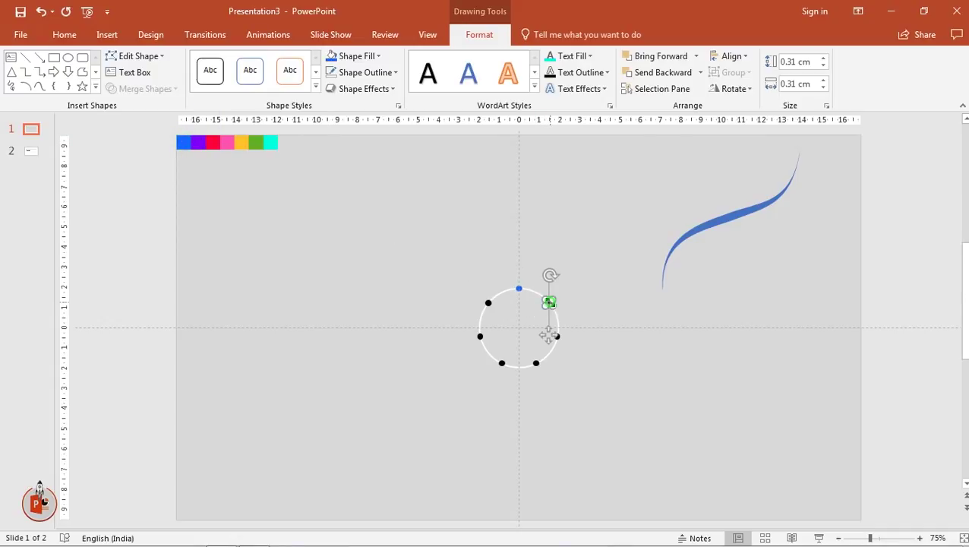
left_click(373, 59)
left_click(370, 246)
left_click(199, 142)
Colour the right dot red and the lower-right dot pink with the eyedropper
left_click(573, 346)
left_click(557, 337)
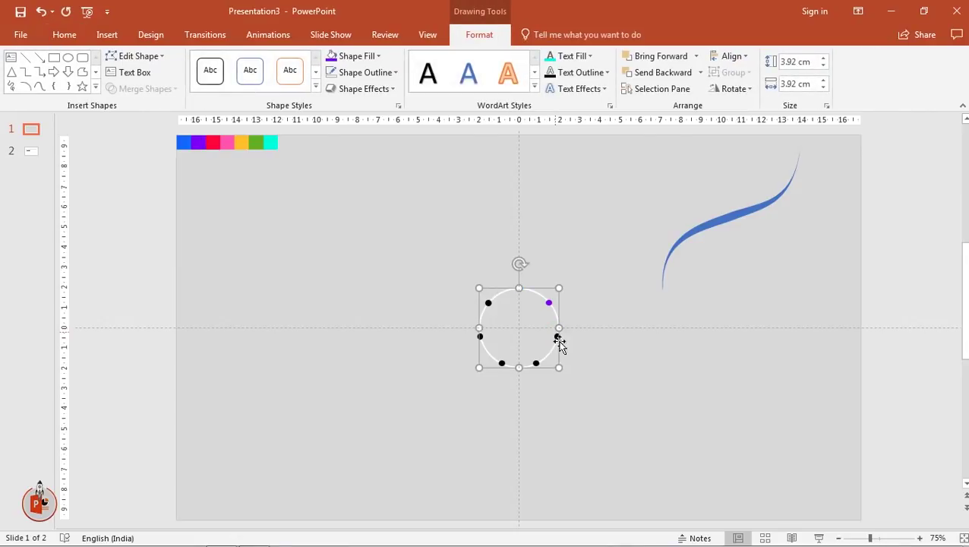
scroll(590, 357, "up", 3, "ctrl")
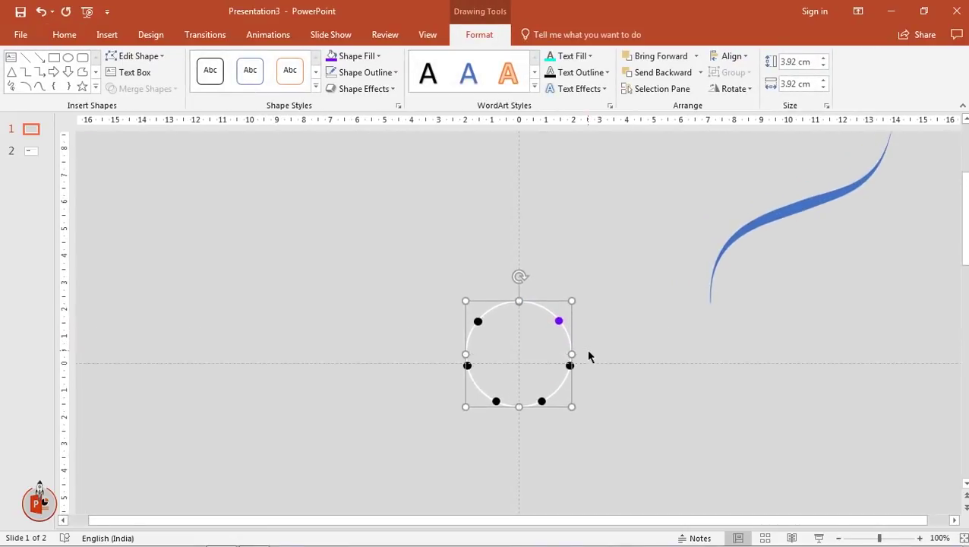
left_click(631, 391)
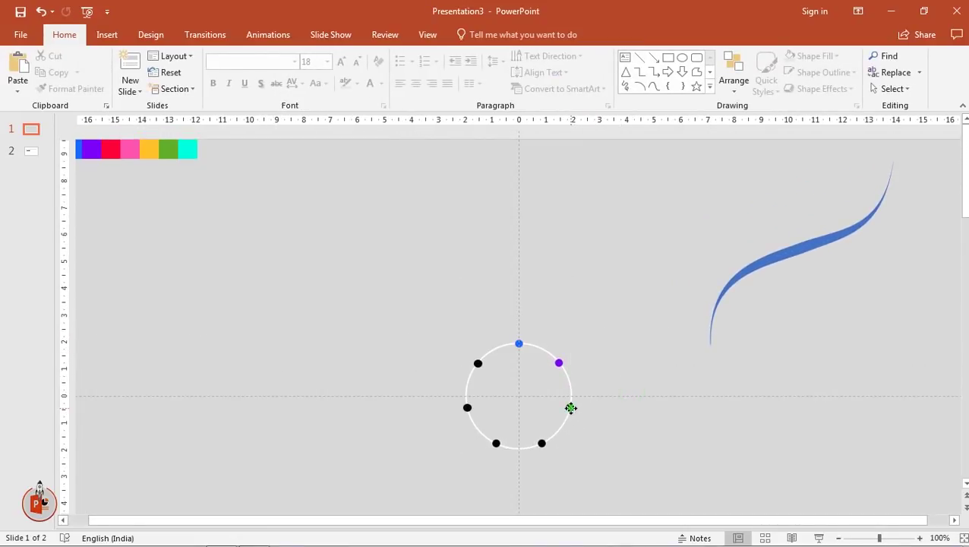
left_click(570, 408)
left_click(374, 56)
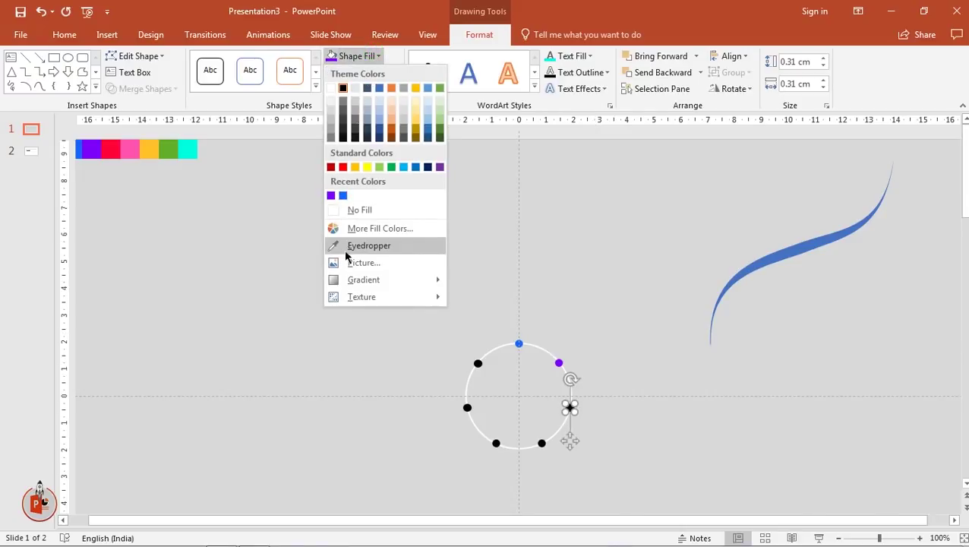
left_click(345, 252)
left_click(113, 150)
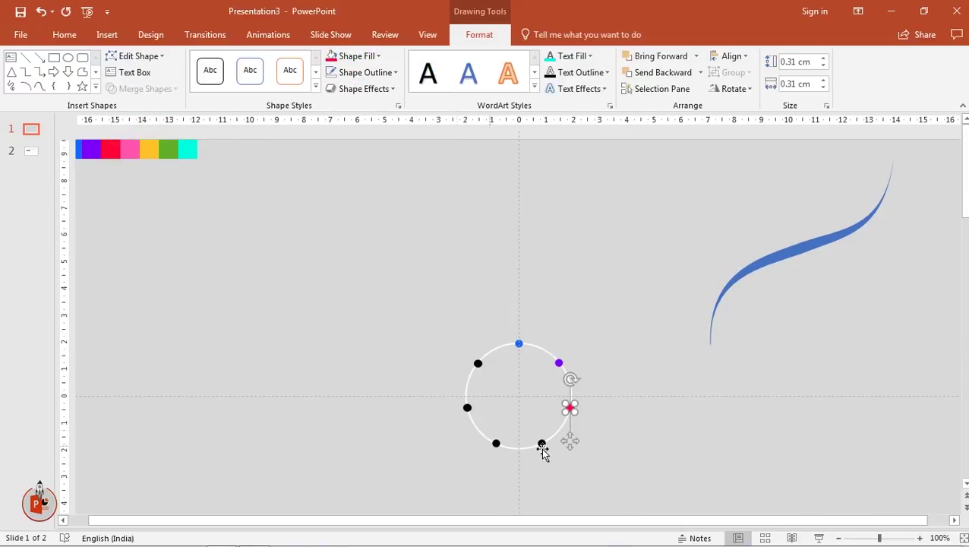
left_click(541, 444)
left_click(374, 56)
left_click(345, 252)
left_click(130, 149)
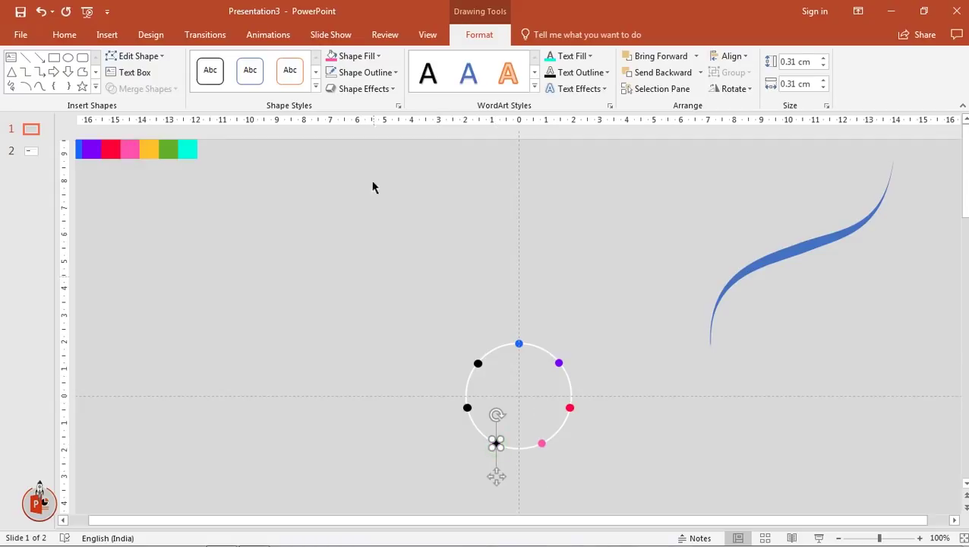
Fill the bottom, left and upper-left dots yellow, green and cyan from the colour strip
left_click(374, 56)
left_click(346, 252)
left_click(149, 150)
left_click(467, 408)
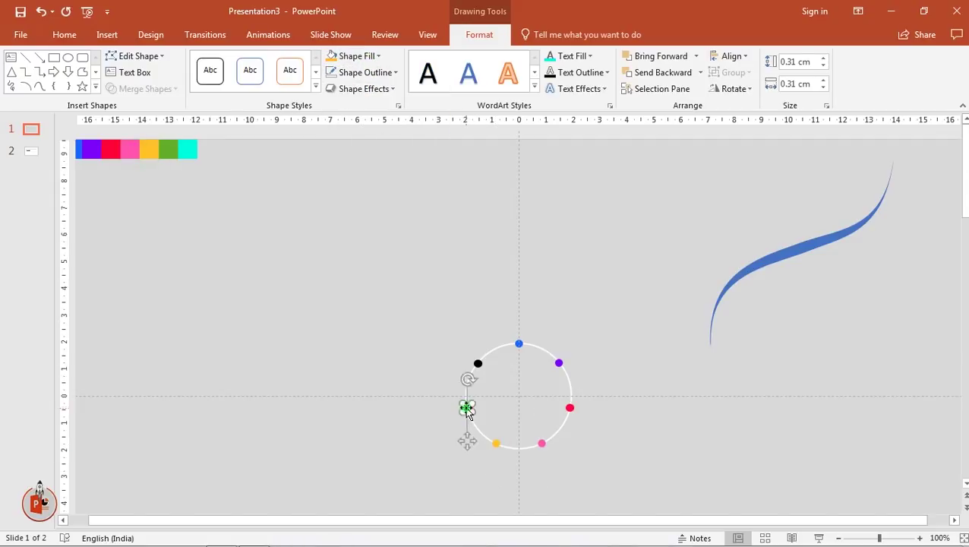
left_click(373, 56)
left_click(345, 247)
left_click(168, 150)
left_click(376, 304)
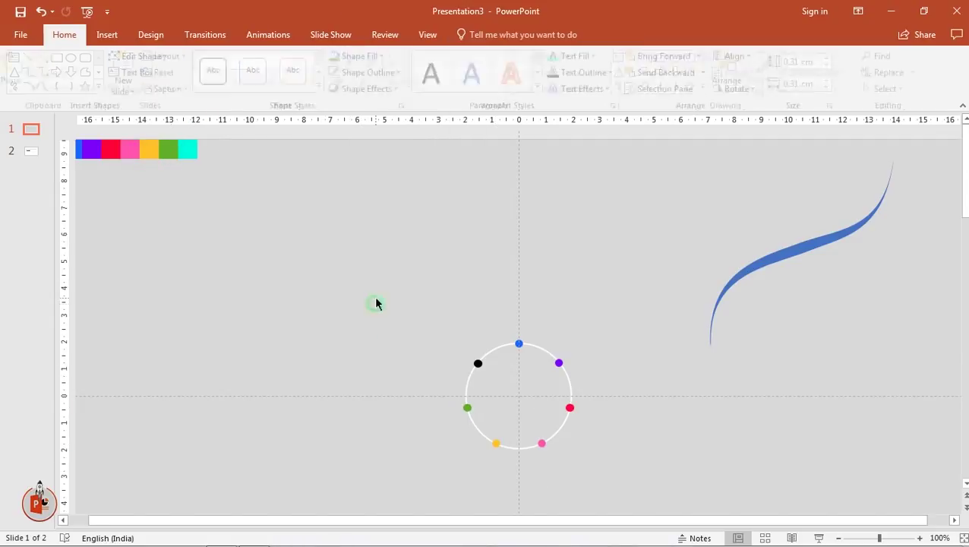
left_click(477, 363)
left_click(374, 56)
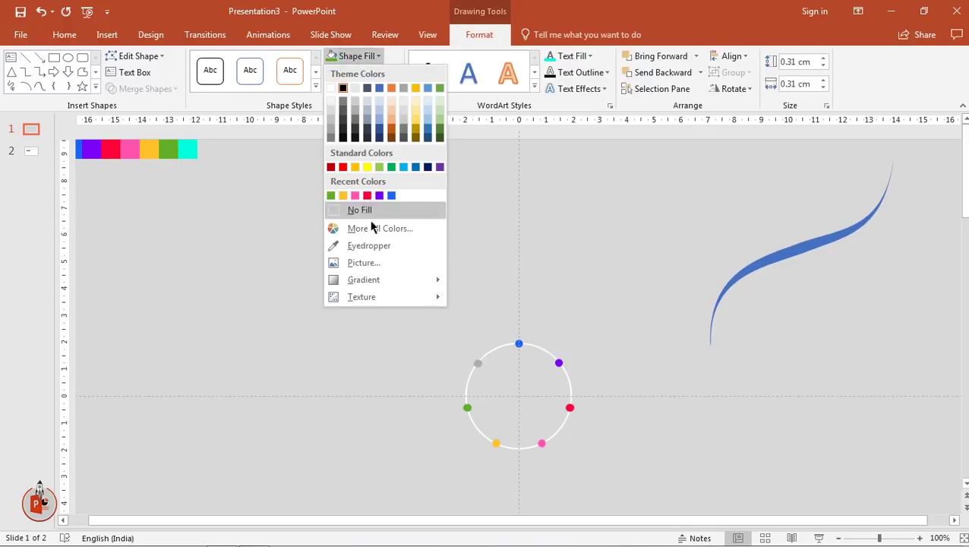
left_click(370, 245)
left_click(187, 149)
left_click(297, 278)
scroll(297, 278, "down", 3)
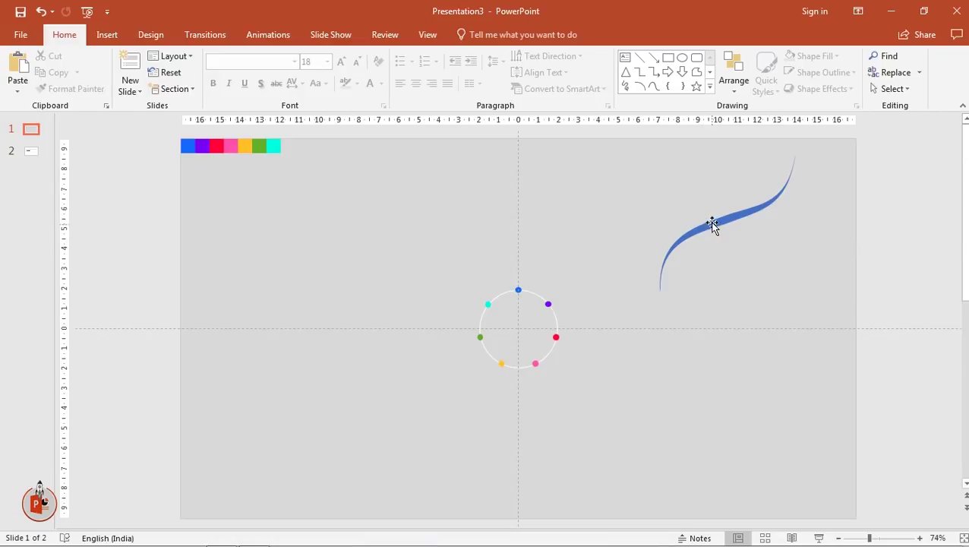
Move and resize the swoosh so its lower end starts at the top blue dot
left_click_drag(713, 225, 573, 221)
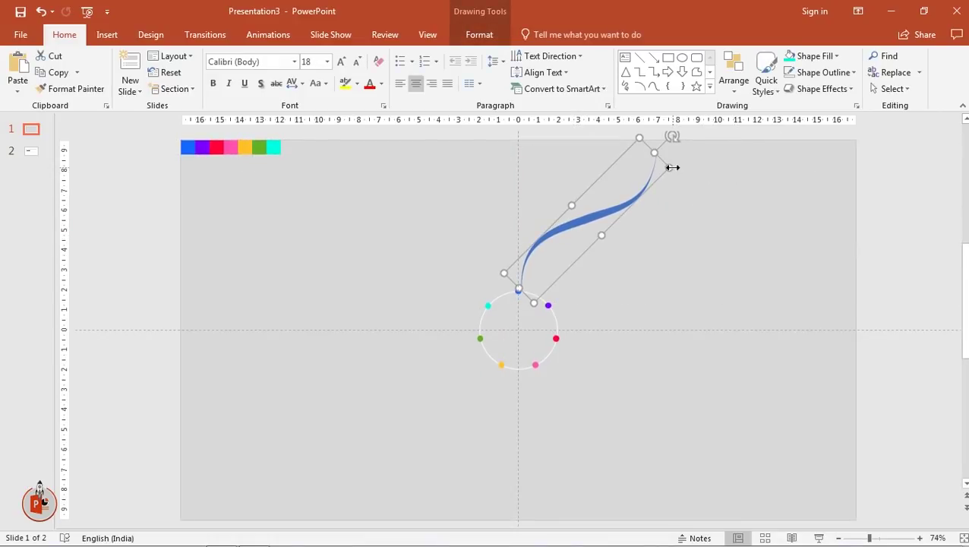
left_click_drag(673, 167, 619, 199)
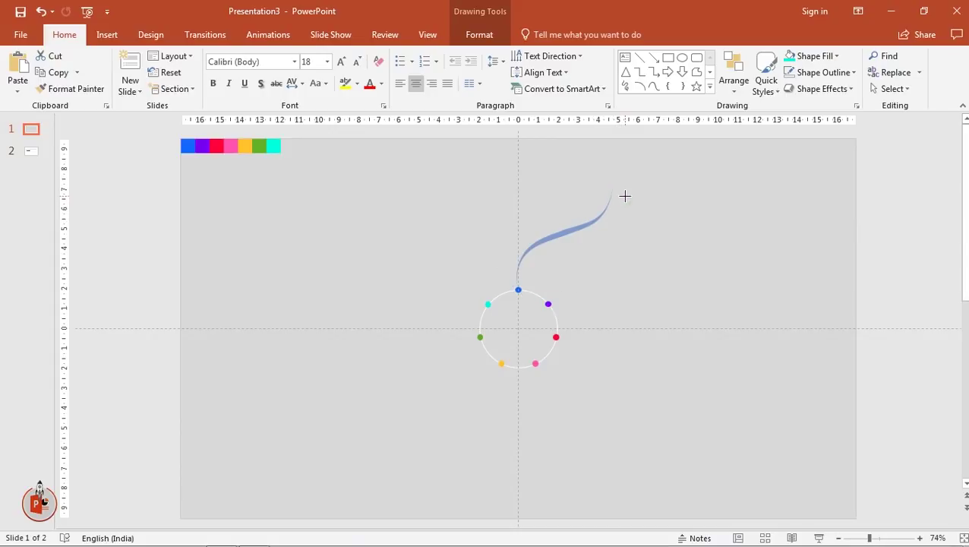
left_click_drag(617, 198, 630, 196)
left_click_drag(595, 226, 579, 231)
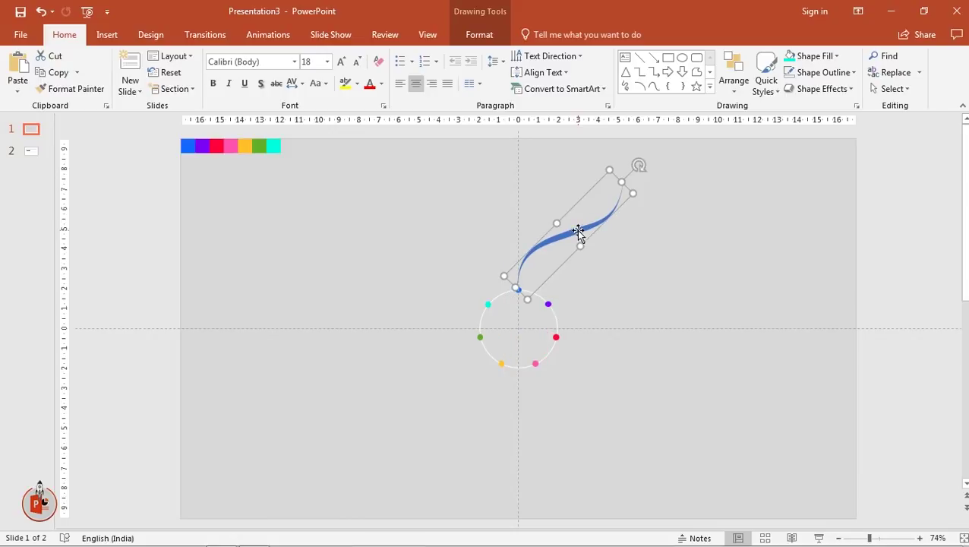
Fill the swoosh with the palette's blue via the eyedropper and duplicate it
left_click(465, 36)
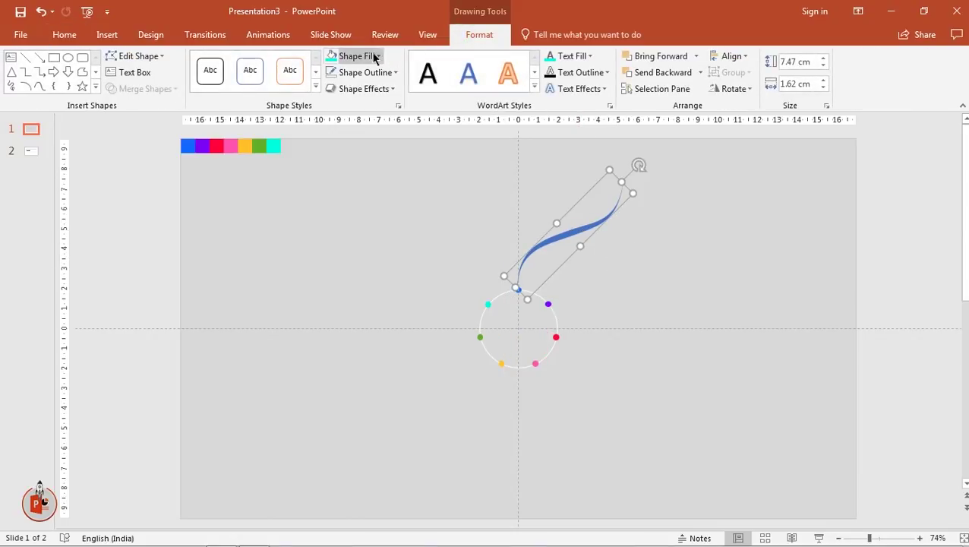
left_click(372, 57)
left_click(369, 245)
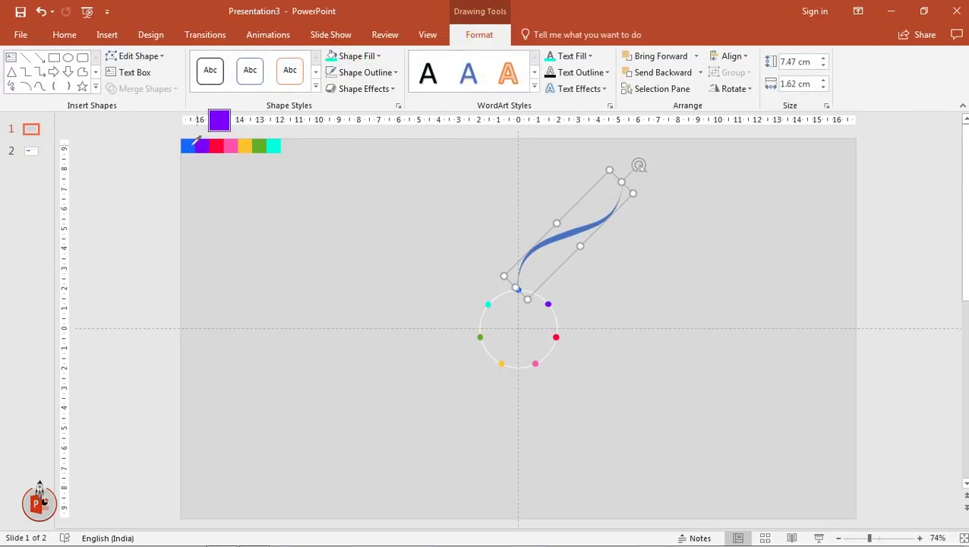
left_click(186, 146)
left_click(683, 276)
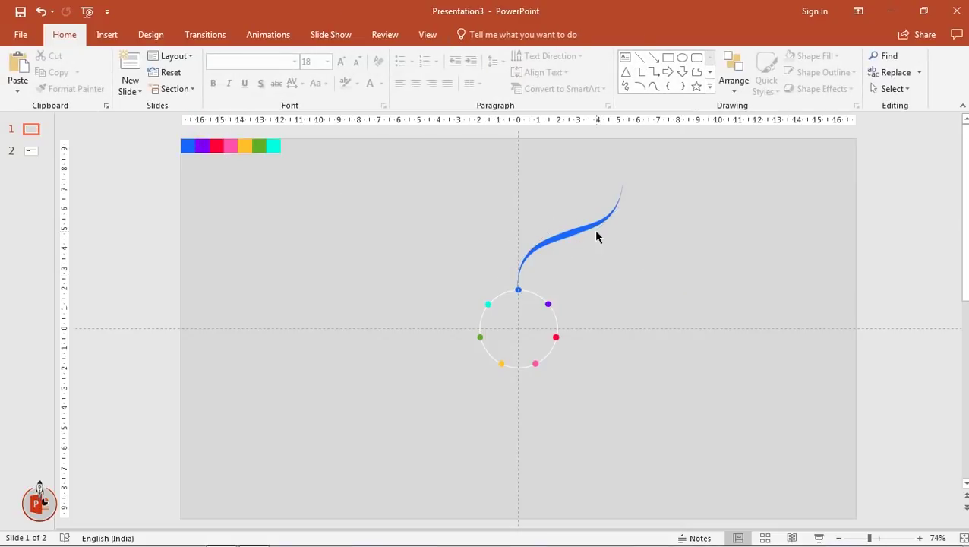
left_click(575, 223)
key("ctrl+d")
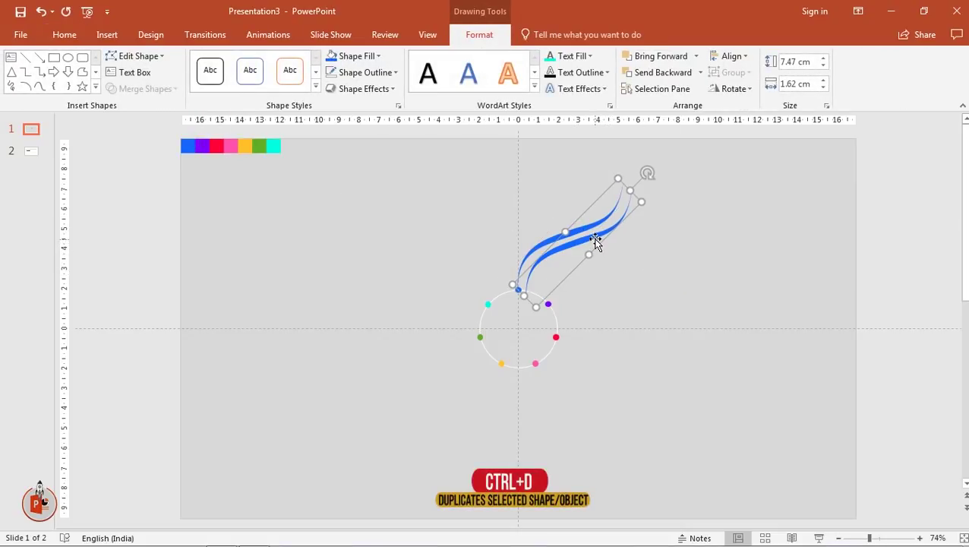
Rotate the copied swoosh to 96° (45° + 51°) in More Rotation Options
left_click_drag(597, 245, 647, 255)
left_click(733, 89)
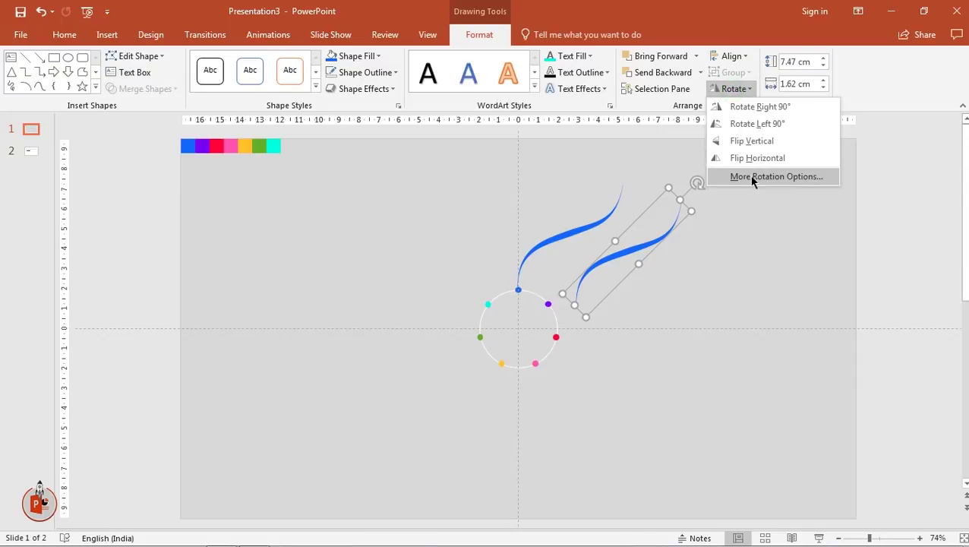
left_click(752, 178)
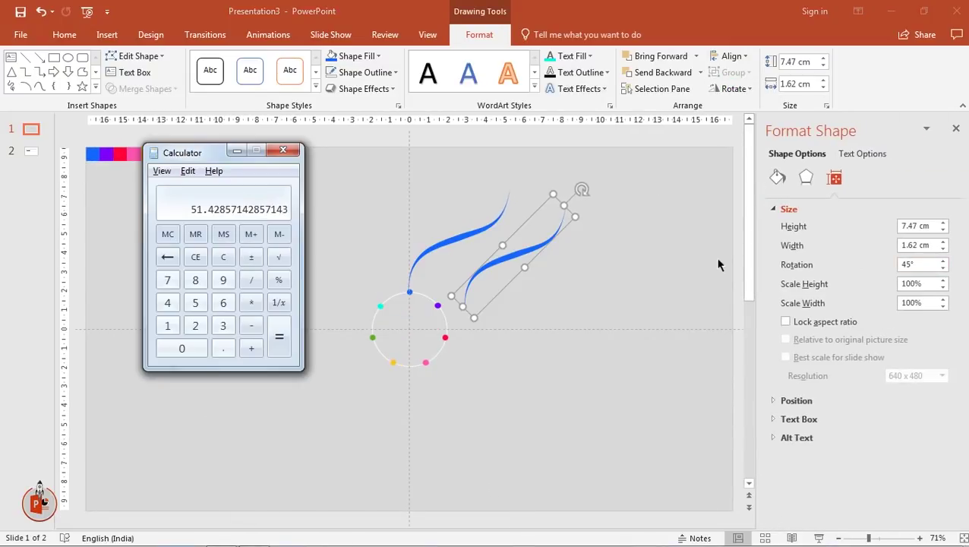
left_click(167, 302)
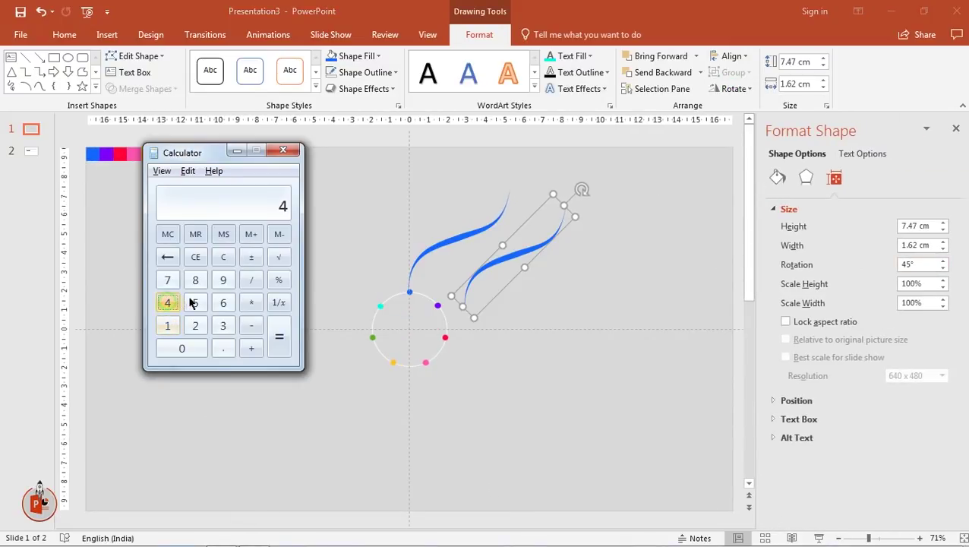
left_click(195, 302)
left_click(251, 349)
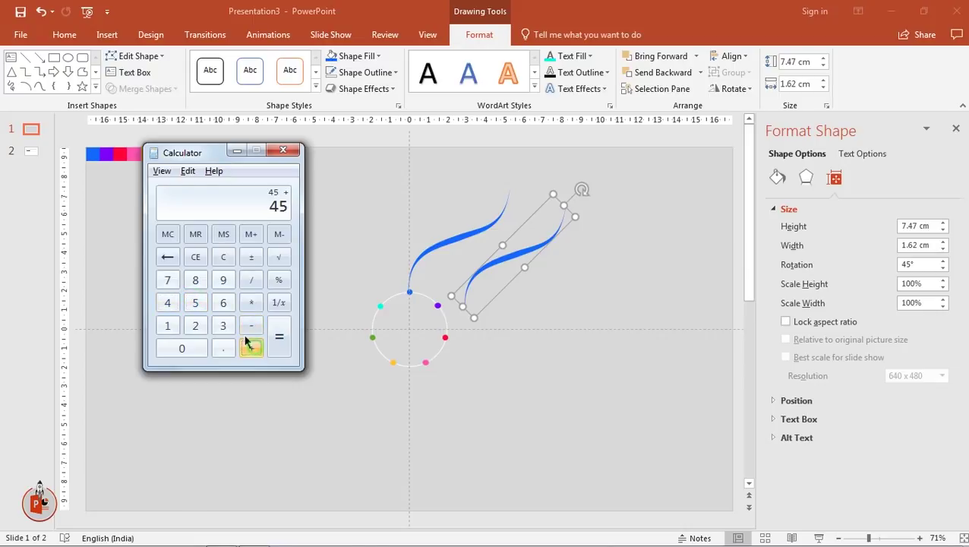
left_click(195, 302)
left_click(167, 325)
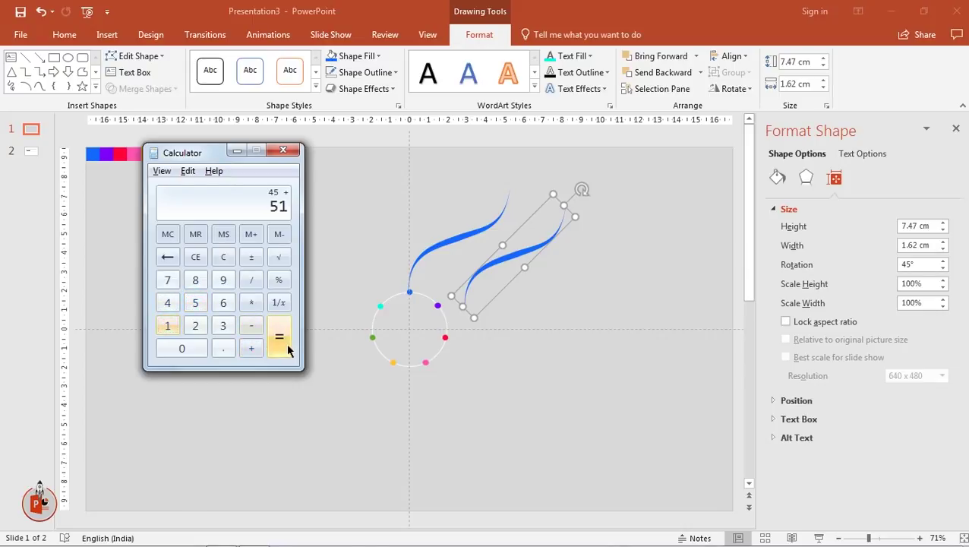
left_click(281, 343)
left_click(240, 151)
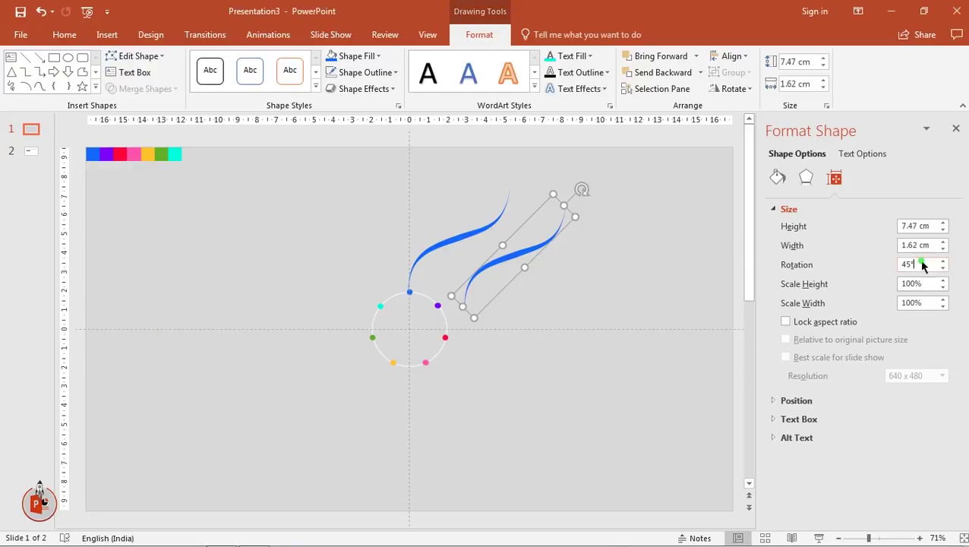
type("96")
key("Return")
Attach the rotated swoosh at the purple dot and fill it with the purple swatch
left_click_drag(527, 260, 523, 313)
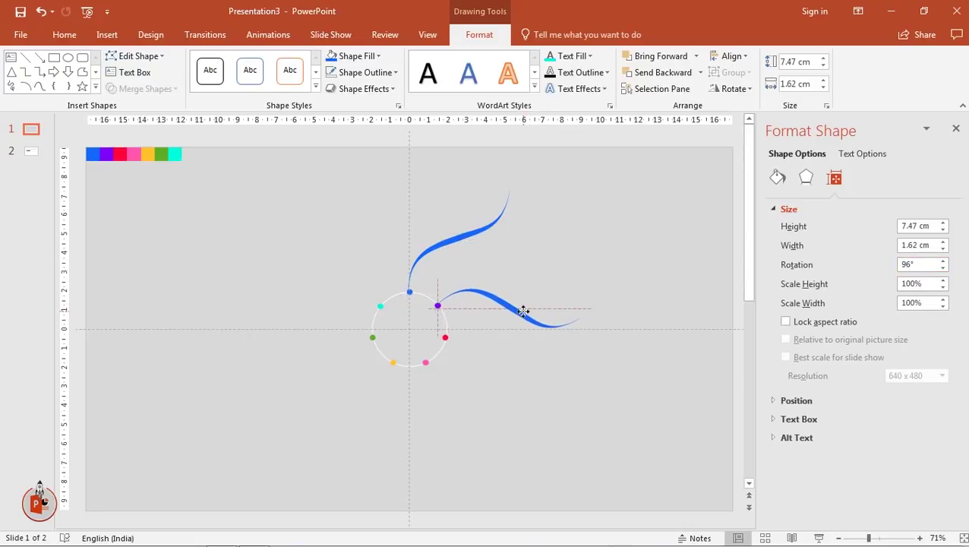
left_click(372, 57)
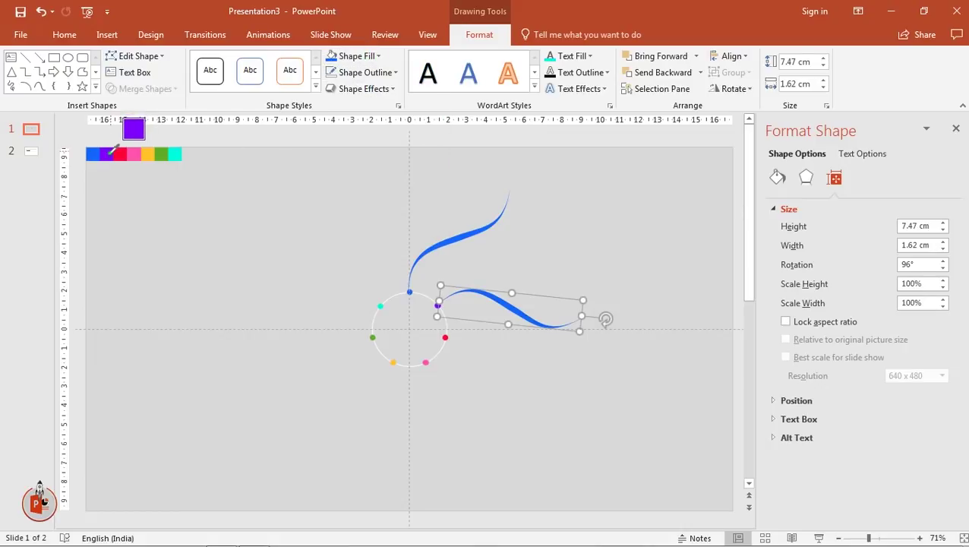
left_click(106, 154)
left_click_drag(486, 286, 527, 322)
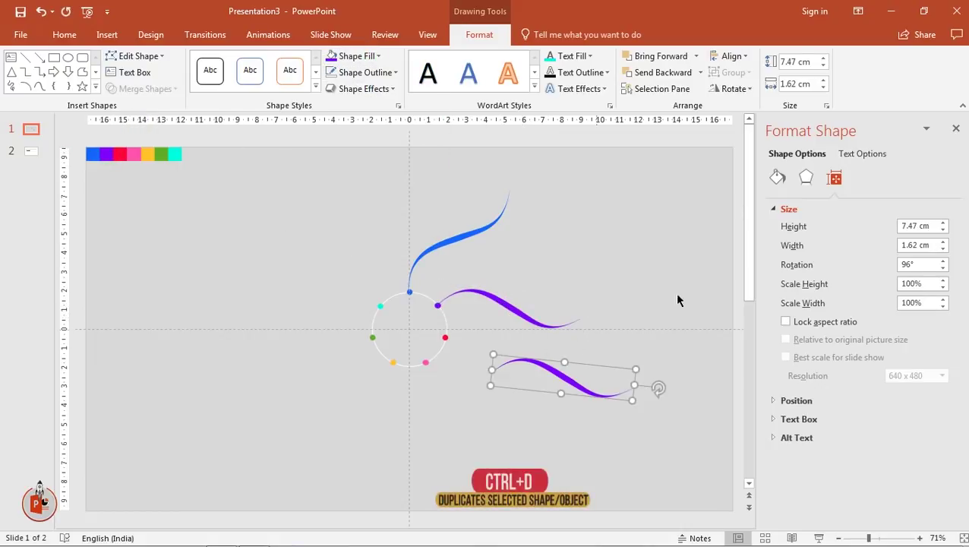
Rotate the third swoosh to 148° (96° + 52°) in the Format Shape pane
double_click(915, 265)
key("ctrl+c")
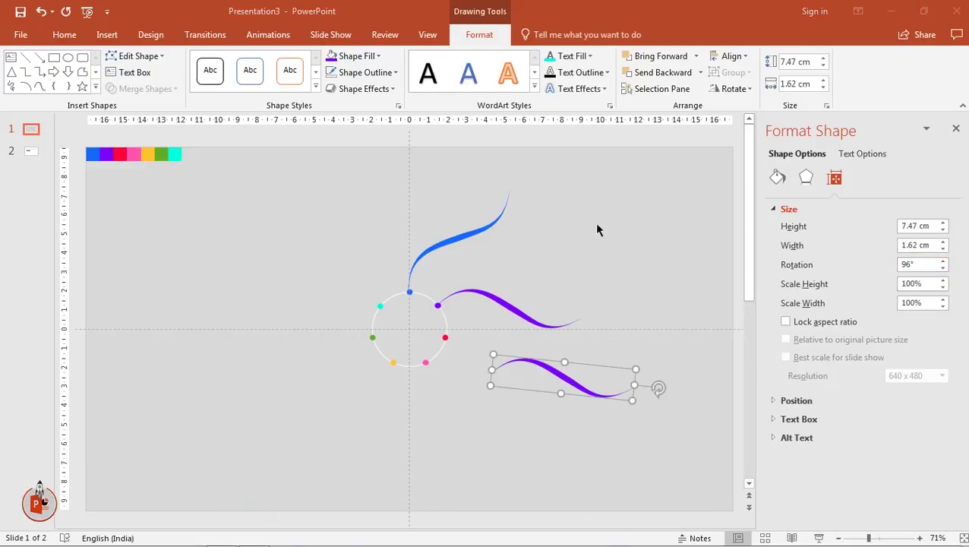
key("alt+Tab")
left_click(253, 348)
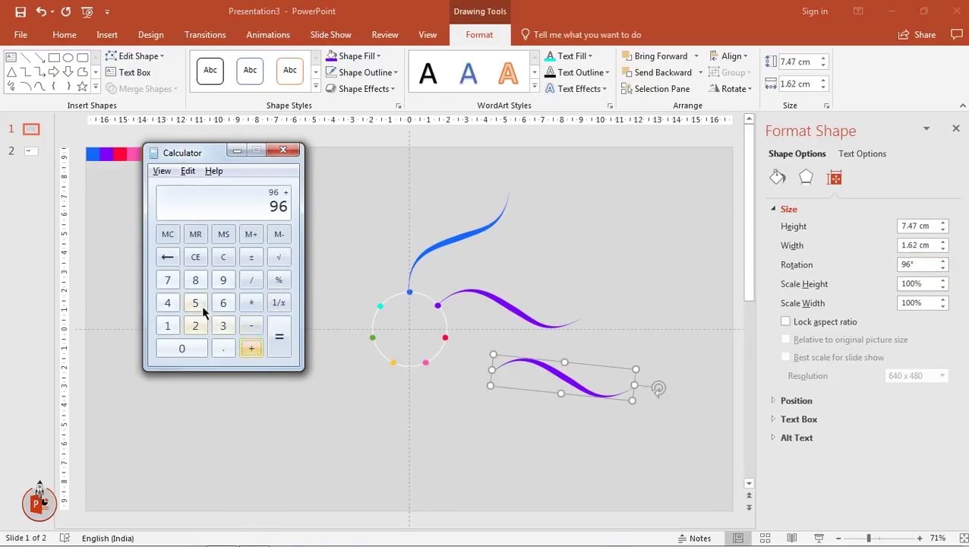
left_click(195, 303)
left_click(195, 325)
left_click(281, 339)
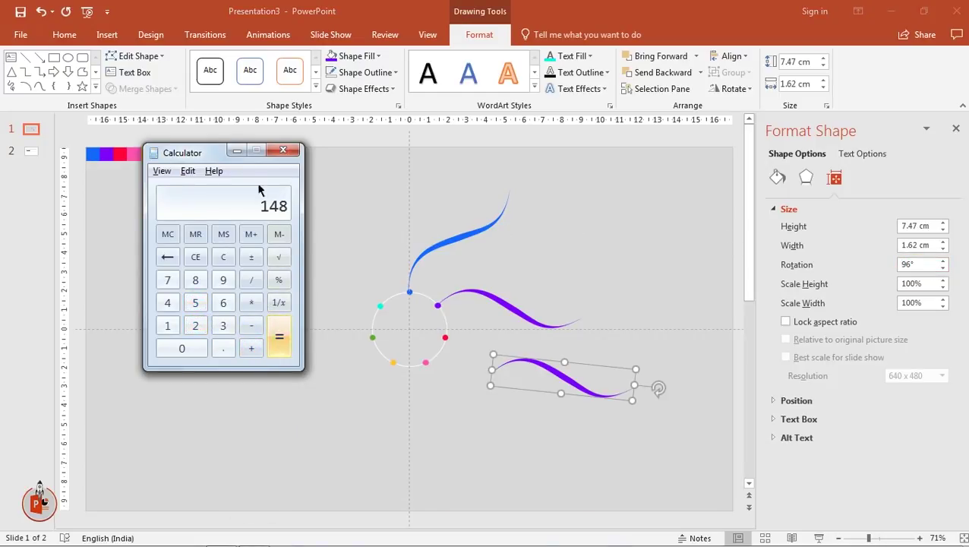
left_click(237, 151)
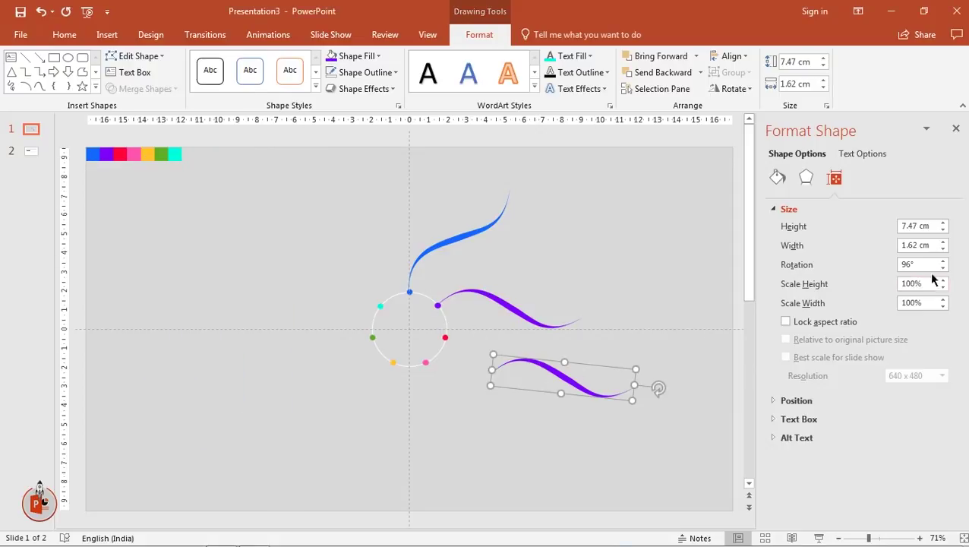
left_click_drag(928, 264, 843, 270)
key("Return")
Move the swoosh to start at the red dot, eyedrop the red swatch, and duplicate it
left_click_drag(560, 362, 484, 378)
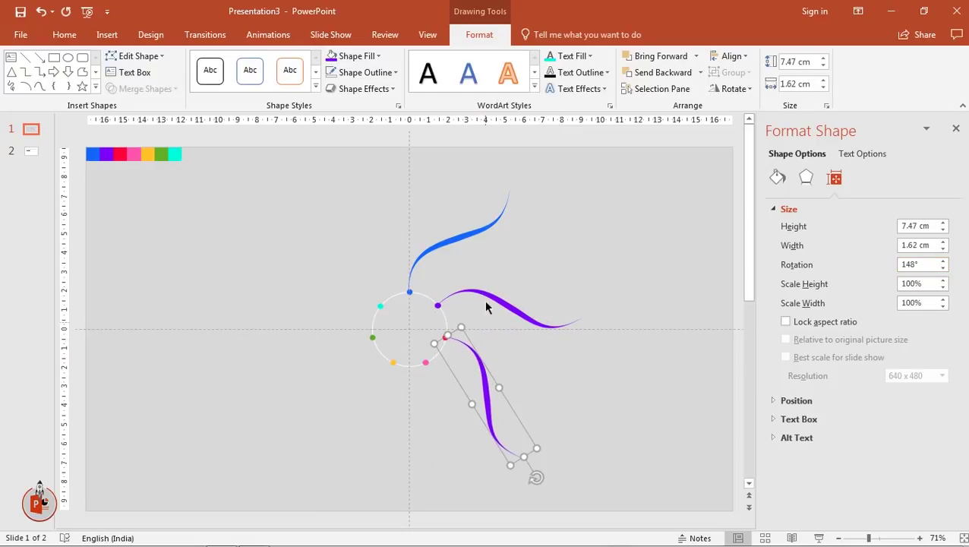
left_click(357, 56)
left_click(359, 246)
left_click(120, 154)
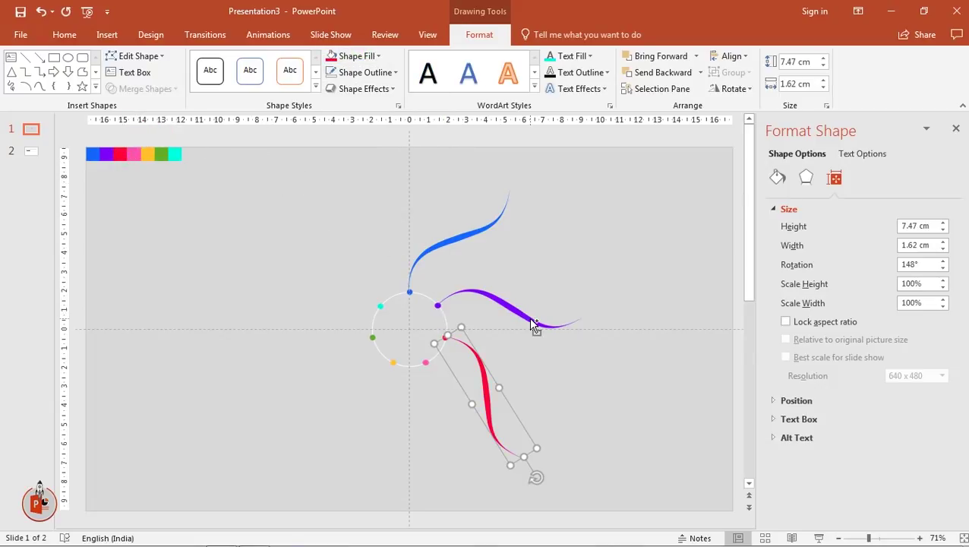
key("ctrl+d")
scroll(464, 369, "down", 1)
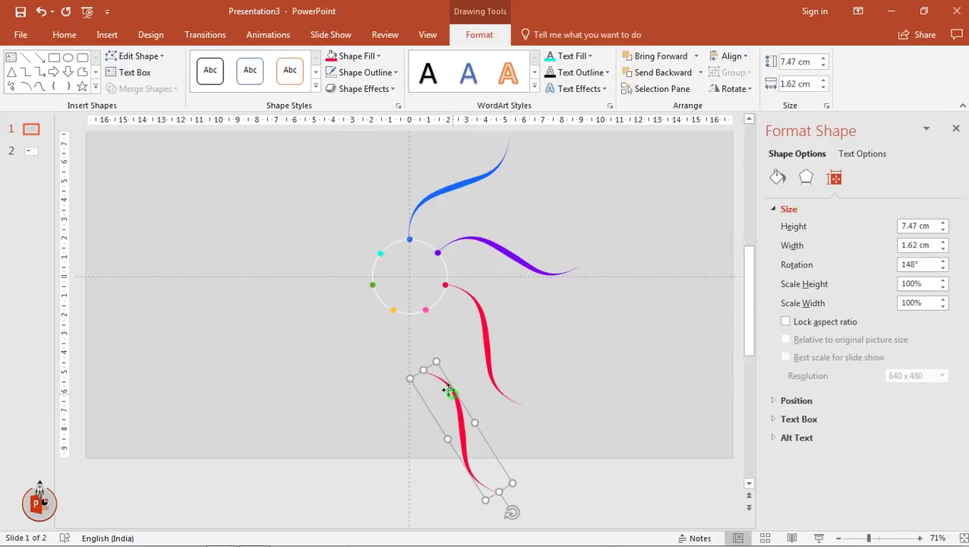
Rotate the copied swoosh to 199° (148° + 51°)
scroll(450, 391, "up", 1)
left_click_drag(450, 390, 429, 390)
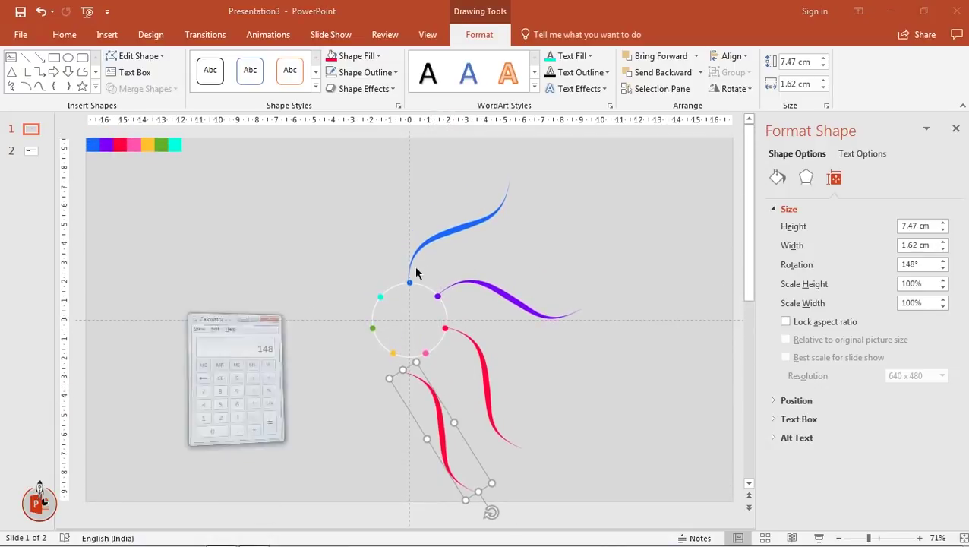
left_click(252, 348)
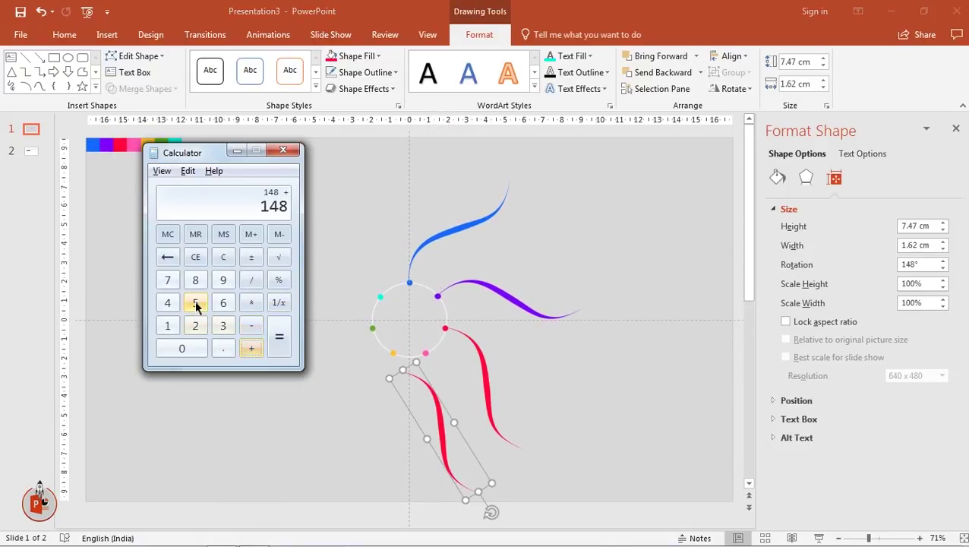
left_click(196, 304)
left_click(168, 325)
left_click(281, 333)
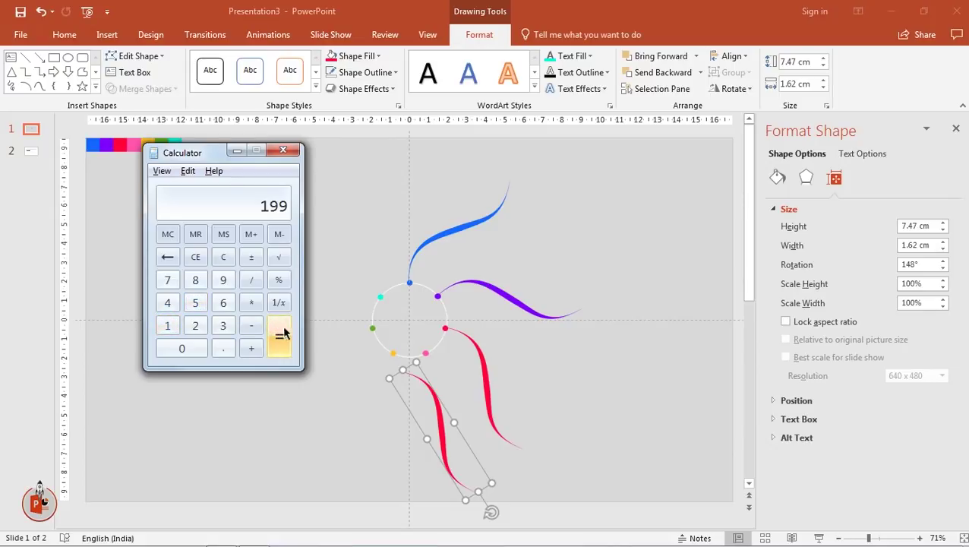
left_click(817, 264)
left_click(911, 263)
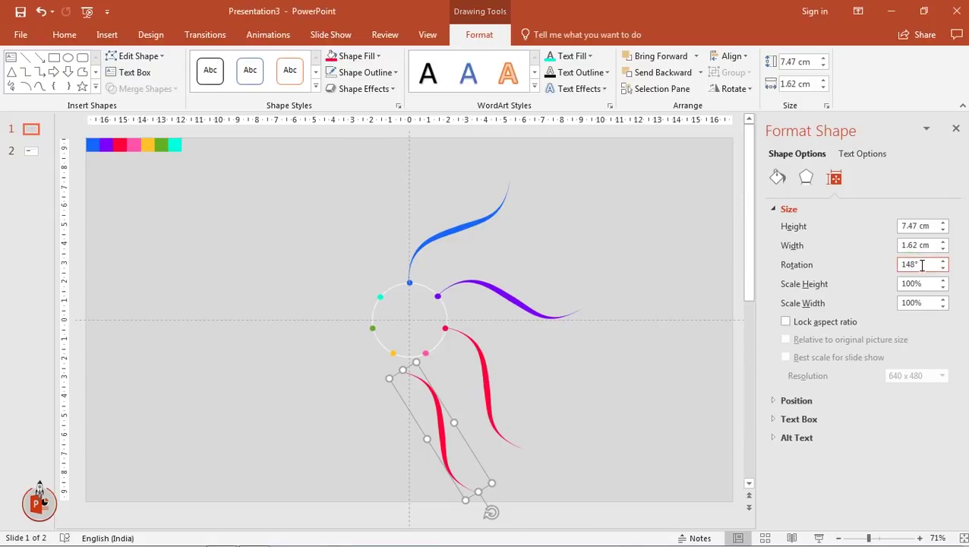
left_click_drag(922, 264, 898, 264)
type("199")
key("Return")
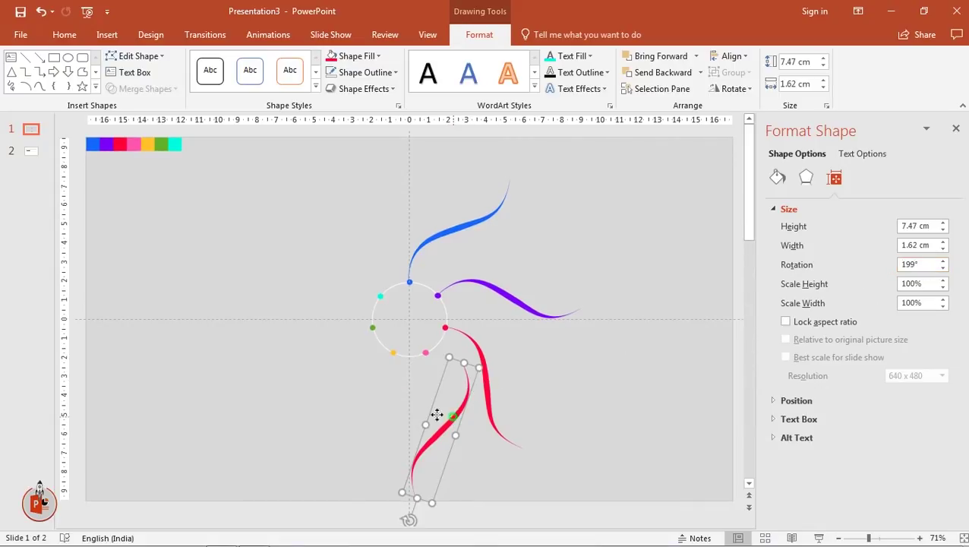
Place the swoosh at the pink dot, fill it pink, and Ctrl-drag a copy
left_click_drag(450, 416, 419, 418)
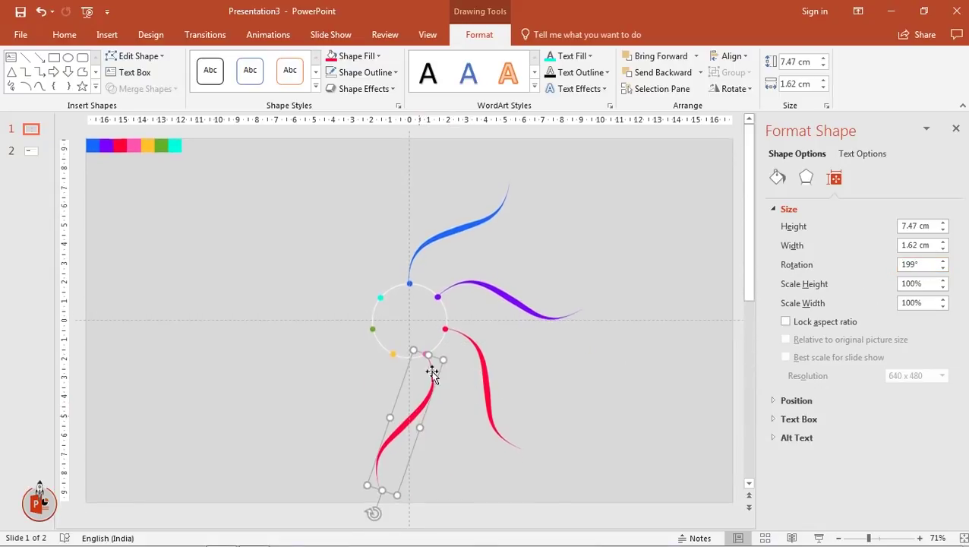
left_click(354, 57)
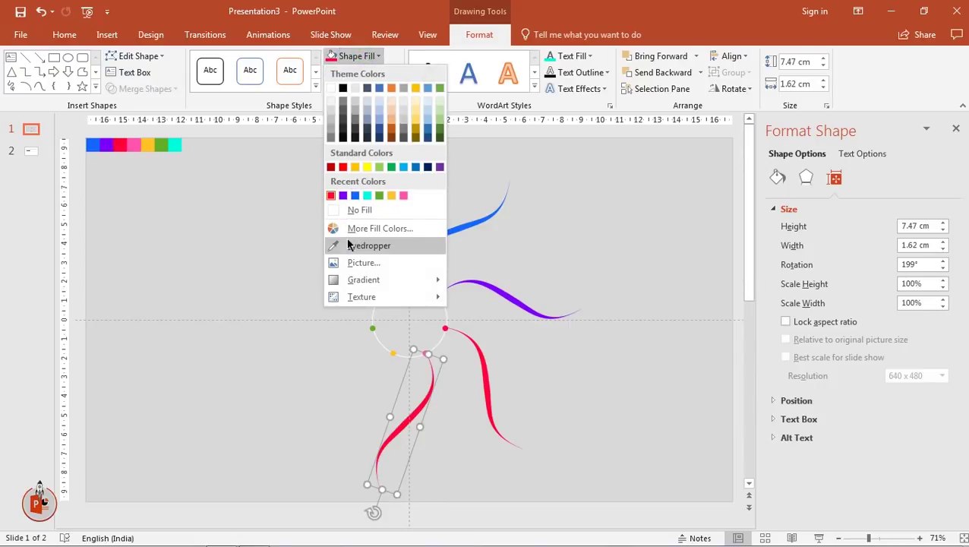
left_click(368, 246)
left_click(134, 147)
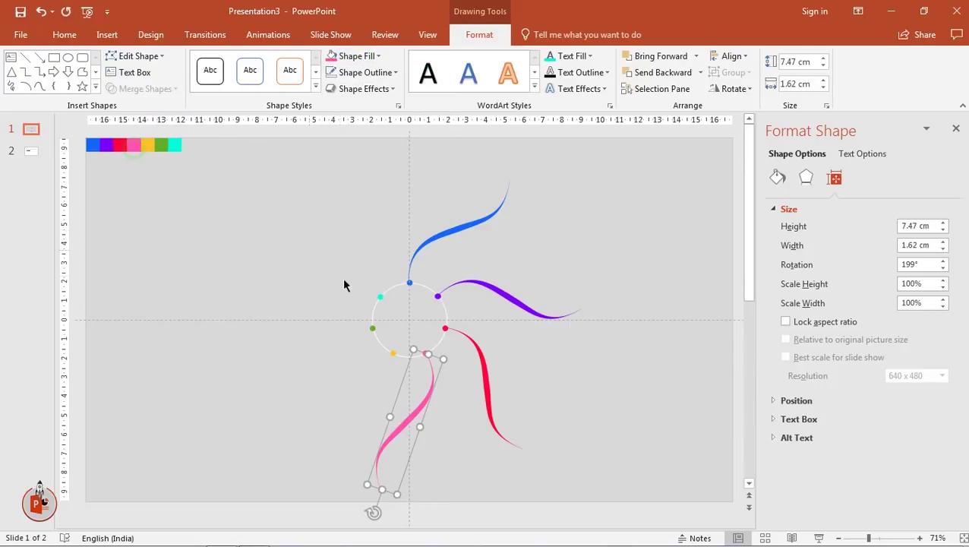
left_click_drag(431, 355, 350, 334)
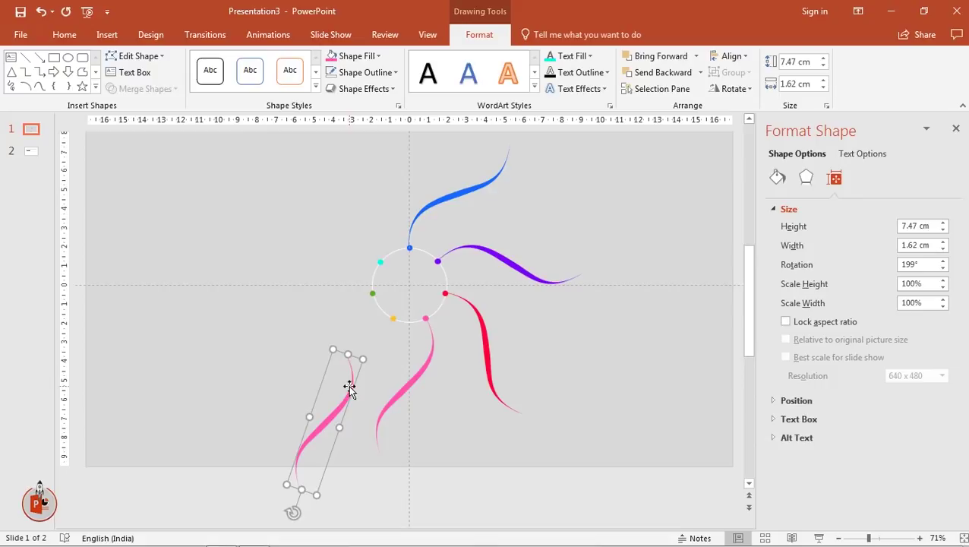
Compute 199+52 in Calculator and set the copy's rotation to 251°
key("alt+Tab")
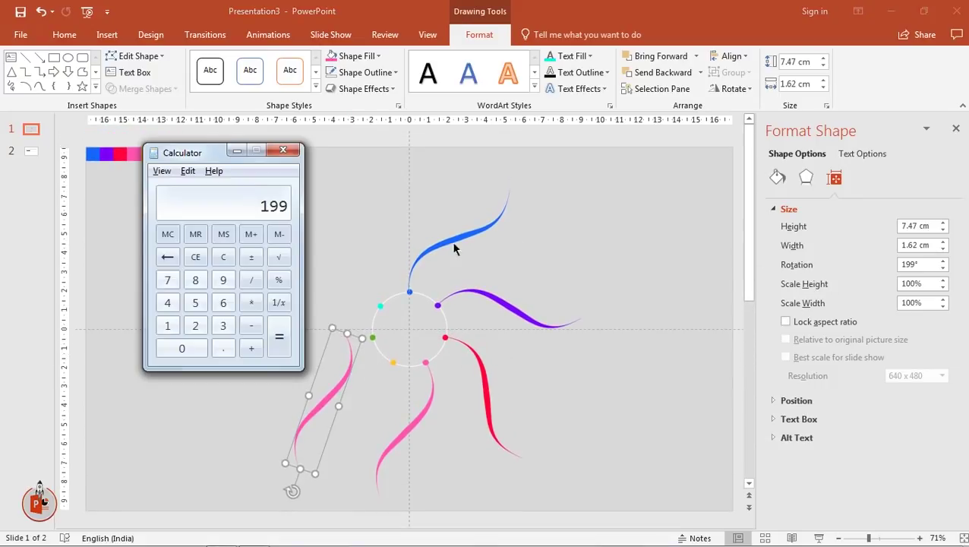
left_click(254, 350)
left_click(195, 303)
left_click(195, 325)
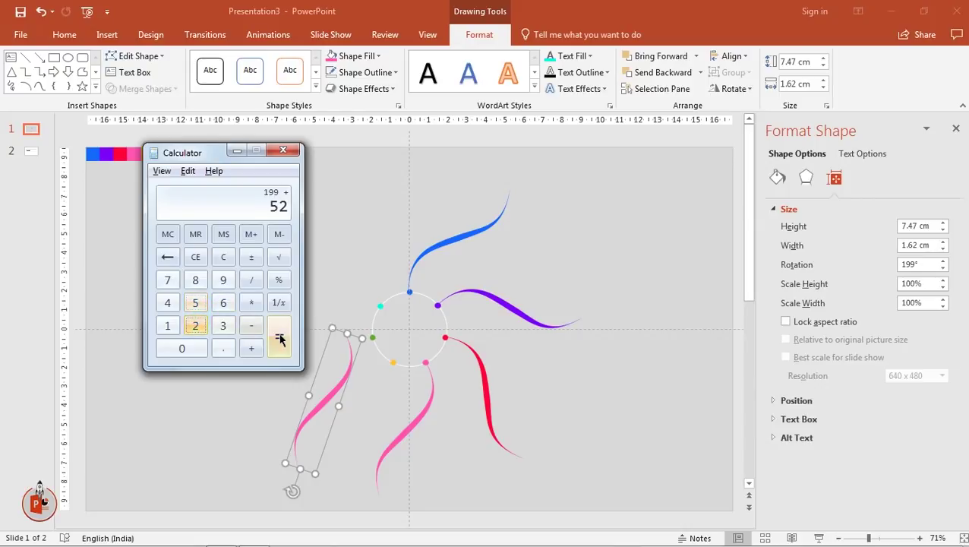
left_click(279, 339)
left_click(910, 263)
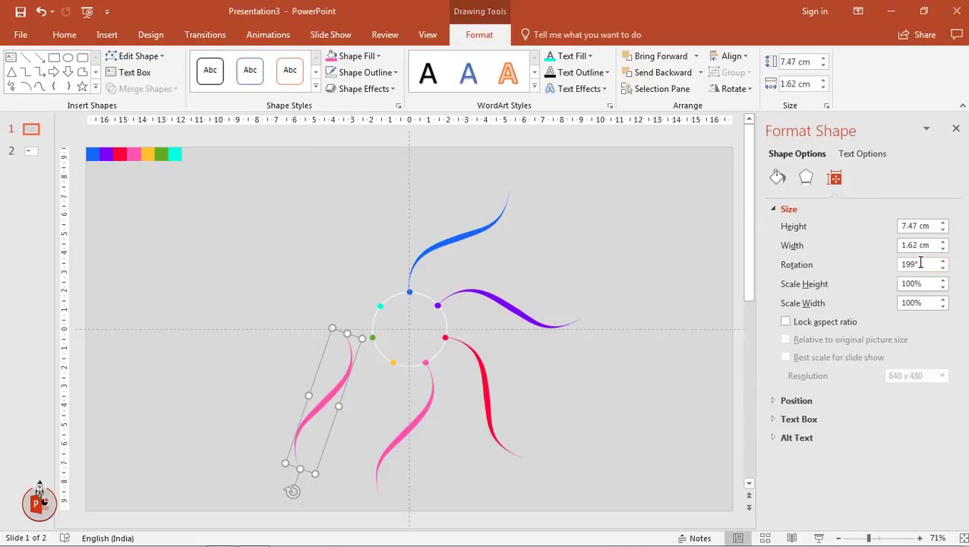
left_click_drag(920, 263, 899, 266)
type("251")
key("Return")
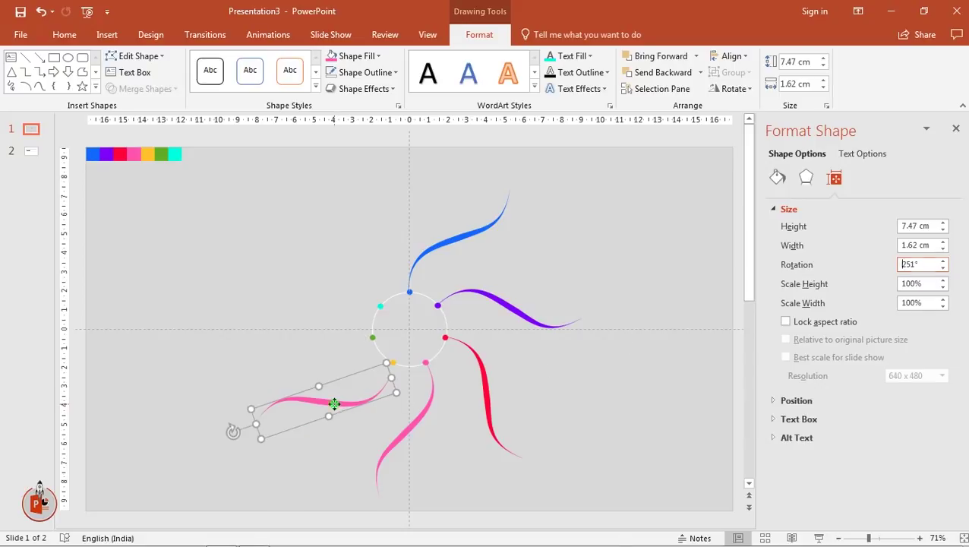
Move the swoosh to the yellow dot, eyedropper it yellow, and duplicate it
left_click_drag(334, 403, 338, 395)
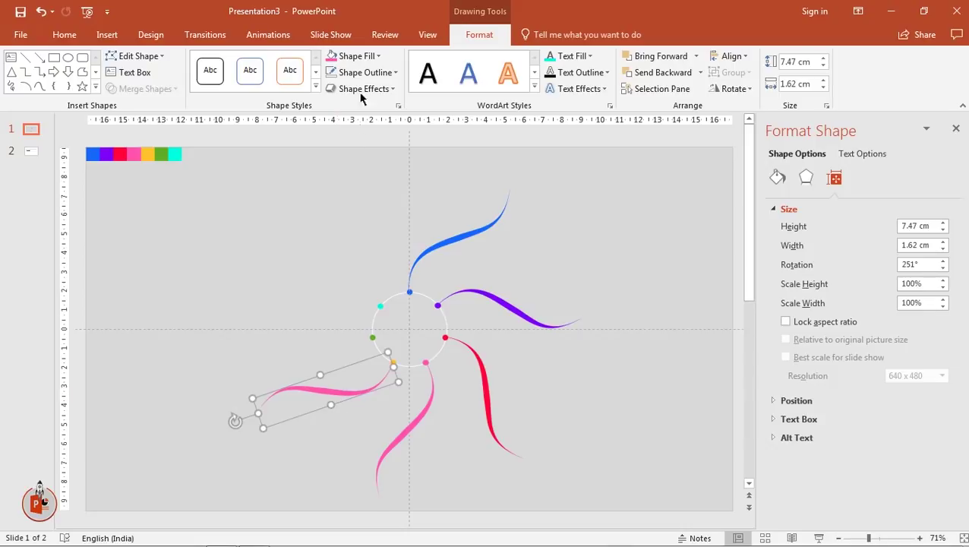
left_click(346, 56)
left_click(339, 243)
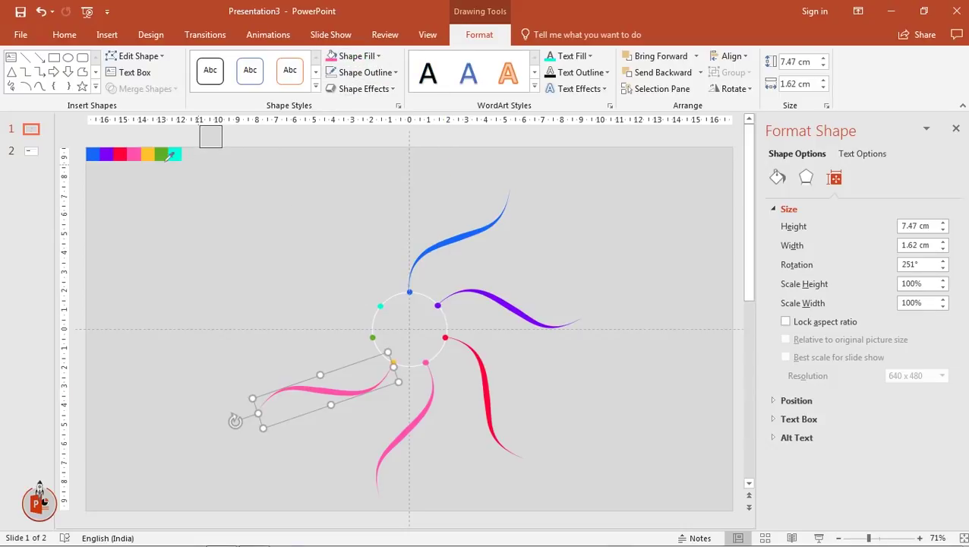
left_click(149, 156)
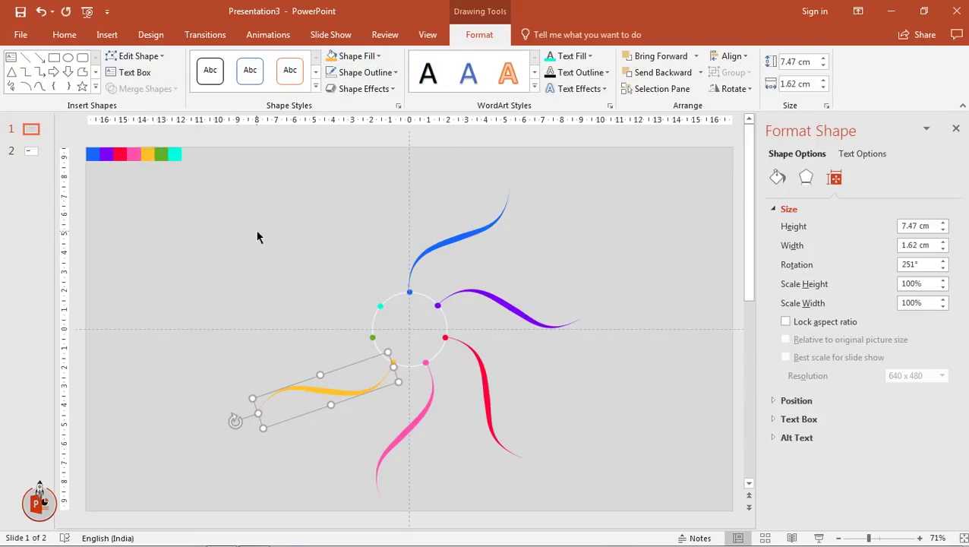
key("ctrl+d")
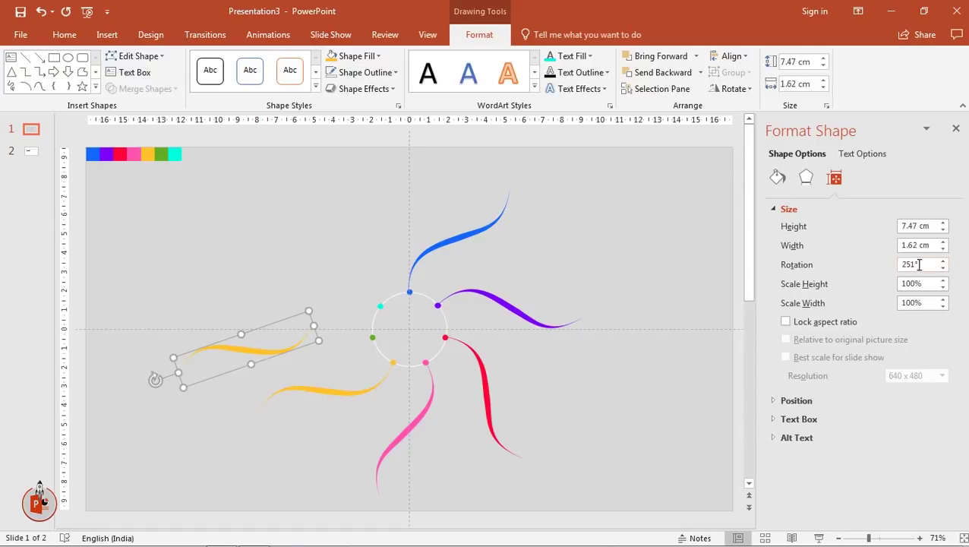
Compute 251+51 in Calculator and set the copy's rotation to 302°
left_click_drag(919, 265, 905, 267)
key("ctrl+c")
key("alt+Tab")
key("ctrl+v")
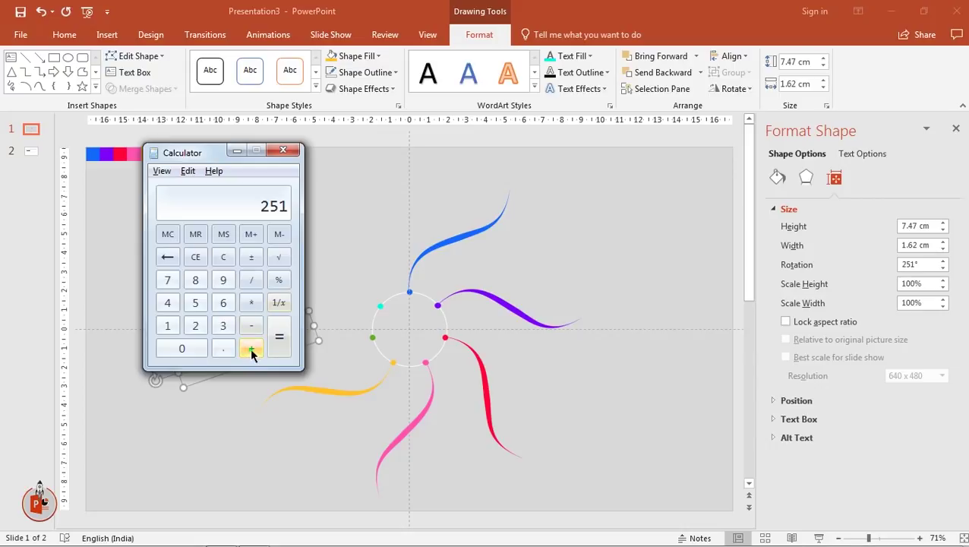
left_click(252, 350)
left_click(195, 302)
left_click(168, 325)
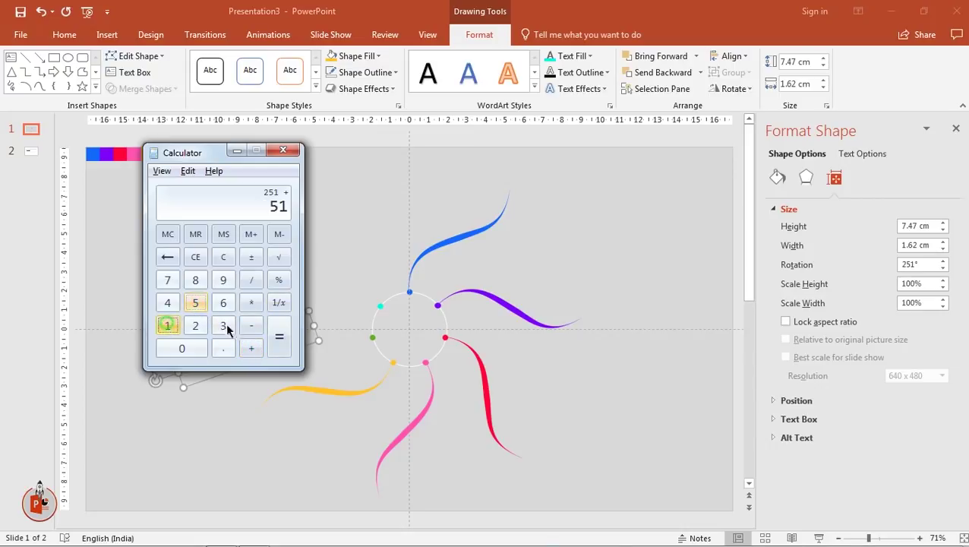
left_click(279, 339)
key("alt+Tab")
double_click(929, 264)
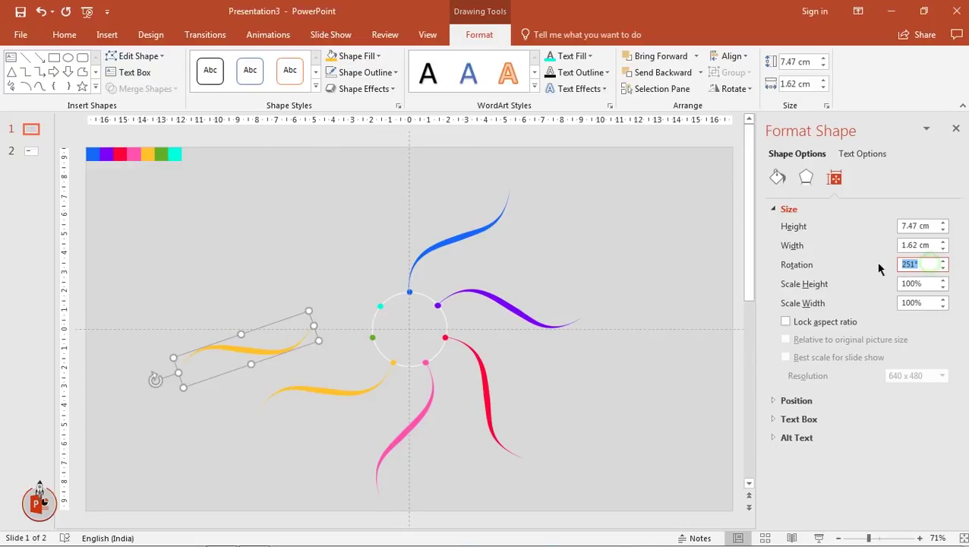
type("302")
key("Return")
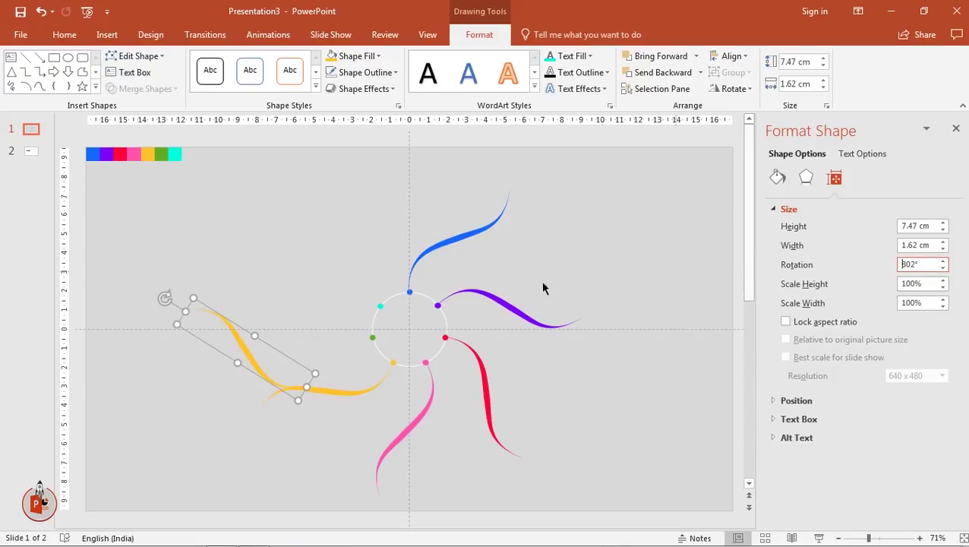
Move the swoosh to the green dot, eyedropper it green, and duplicate it
mouse_move(245, 350)
left_mouse_down()
mouse_move(311, 305)
mouse_move(302, 294)
left_mouse_up()
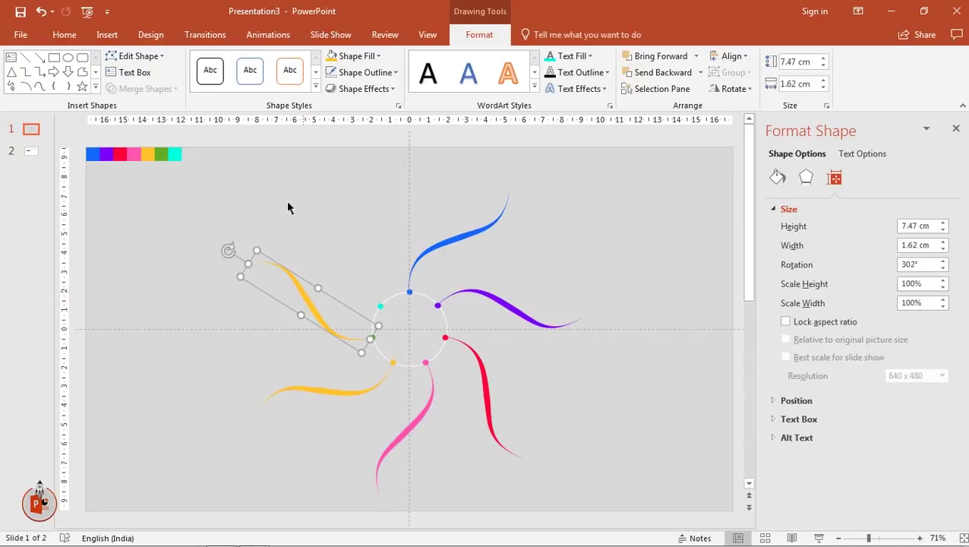
left_click(356, 55)
left_click(357, 244)
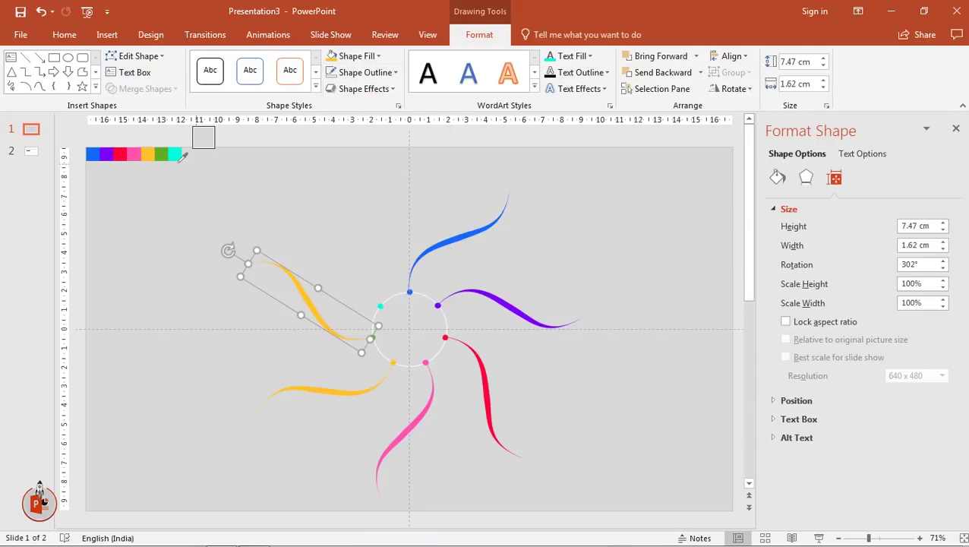
left_click(167, 154)
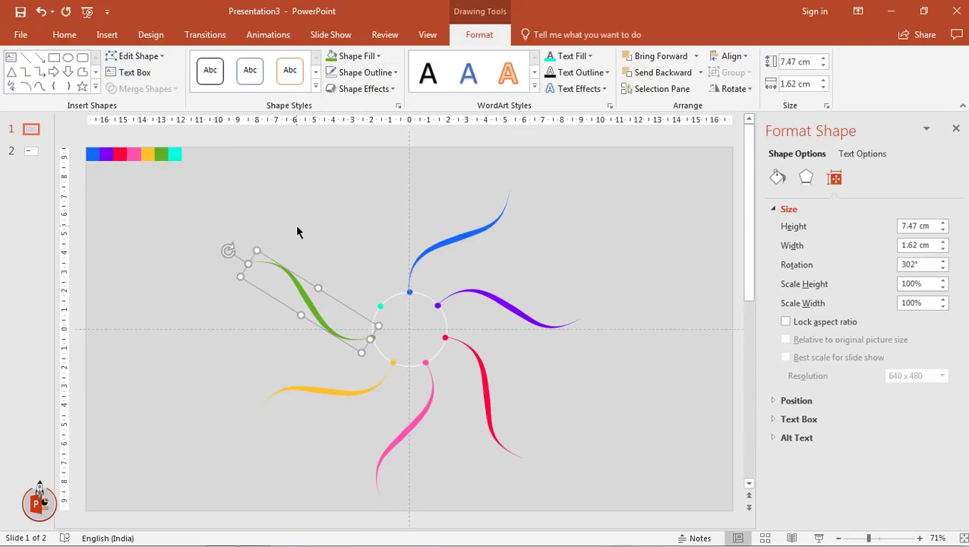
key("ctrl+d")
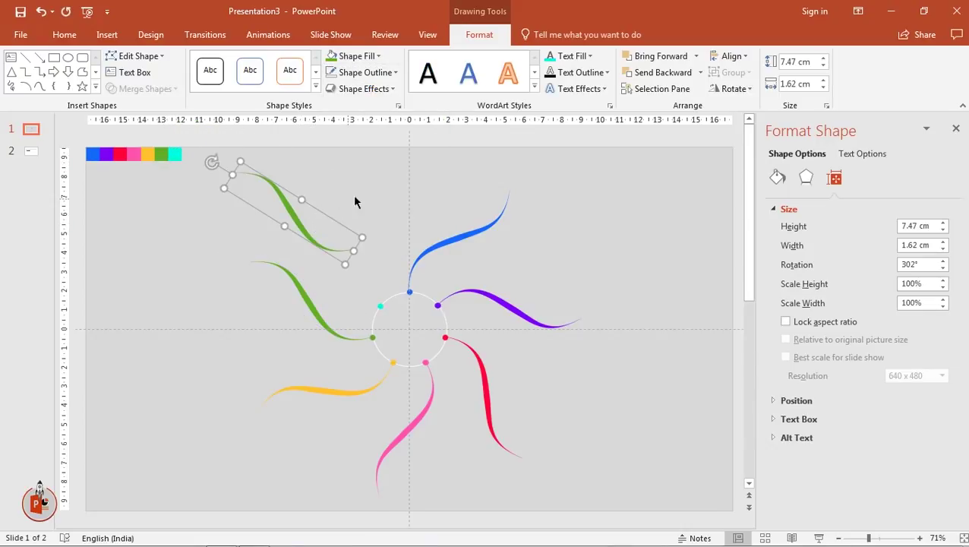
Compute 302+52 in Calculator and set the copy's rotation to 354°
key("alt+Tab")
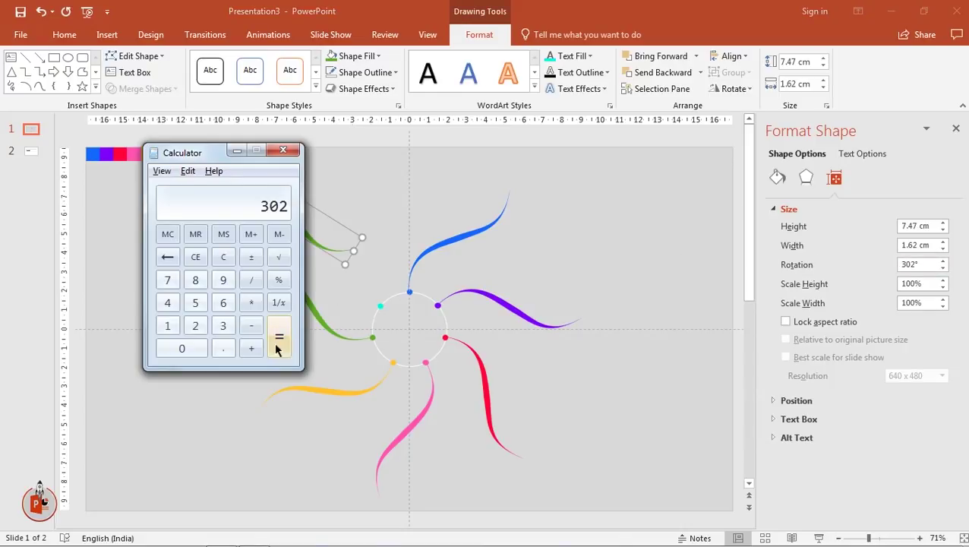
left_click(252, 348)
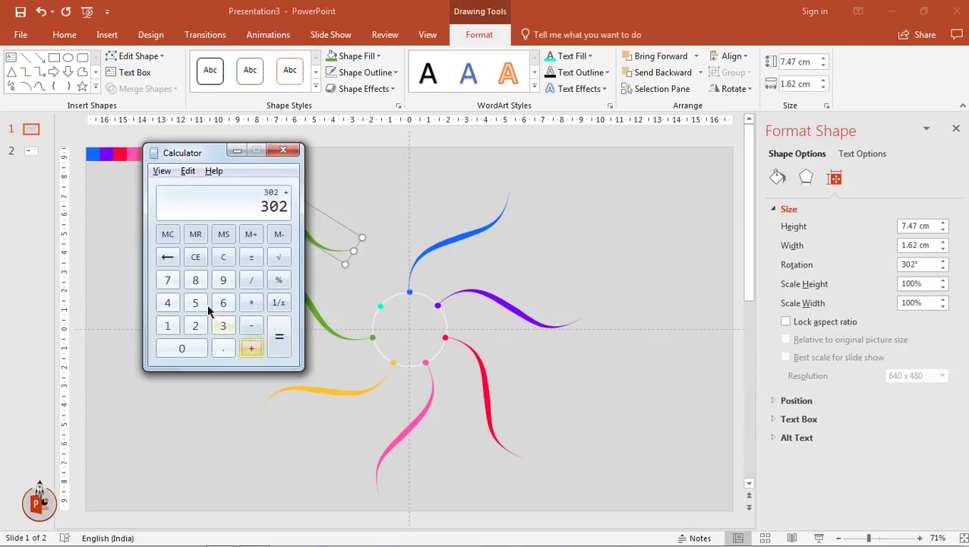
left_click(195, 302)
left_click(195, 325)
left_click(280, 337)
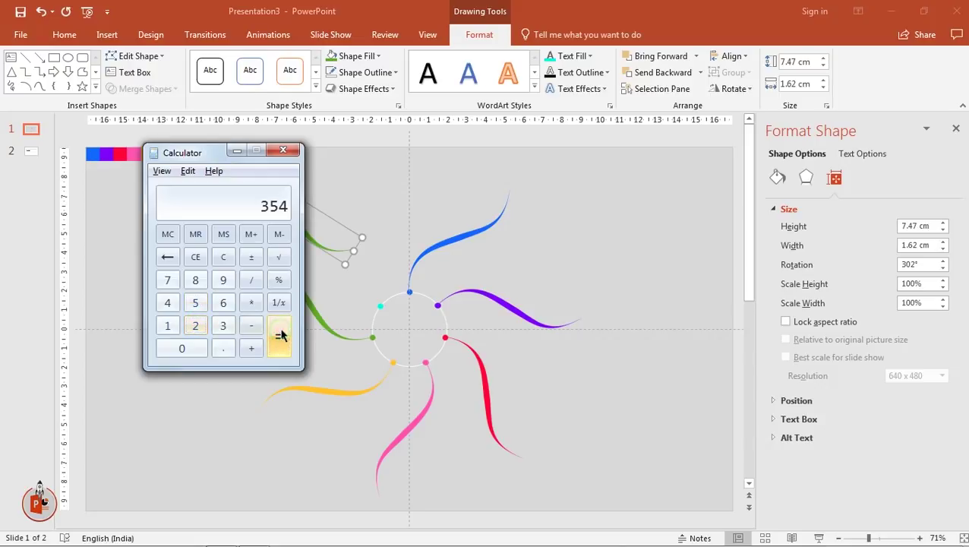
key("alt+Tab")
left_click_drag(921, 265, 893, 271)
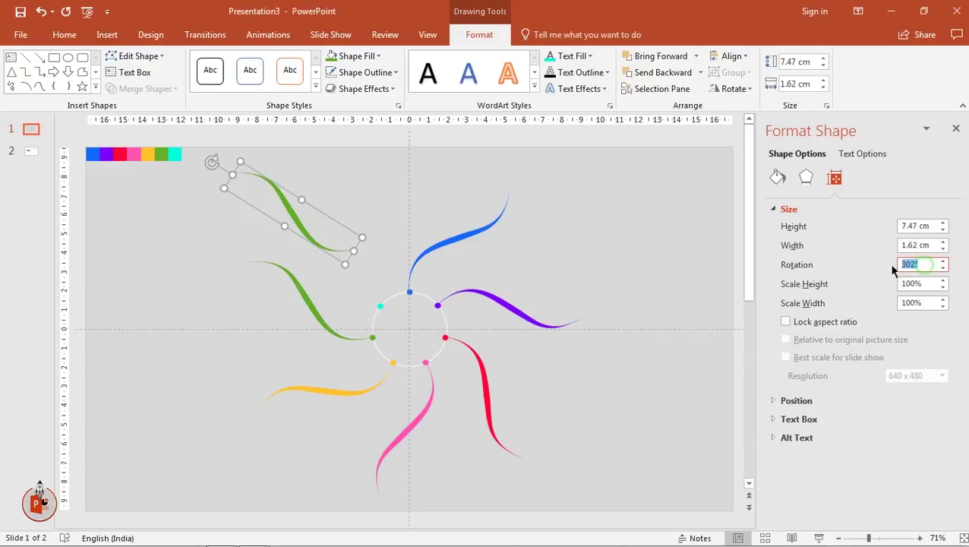
key("Return")
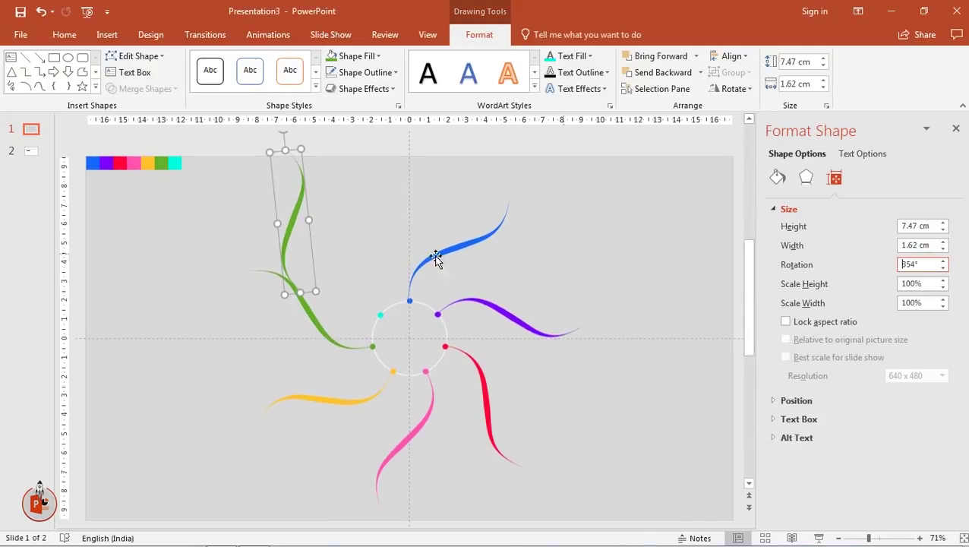
Move the swoosh to the cyan dot and eyedropper it cyan
left_click_drag(288, 219, 368, 234)
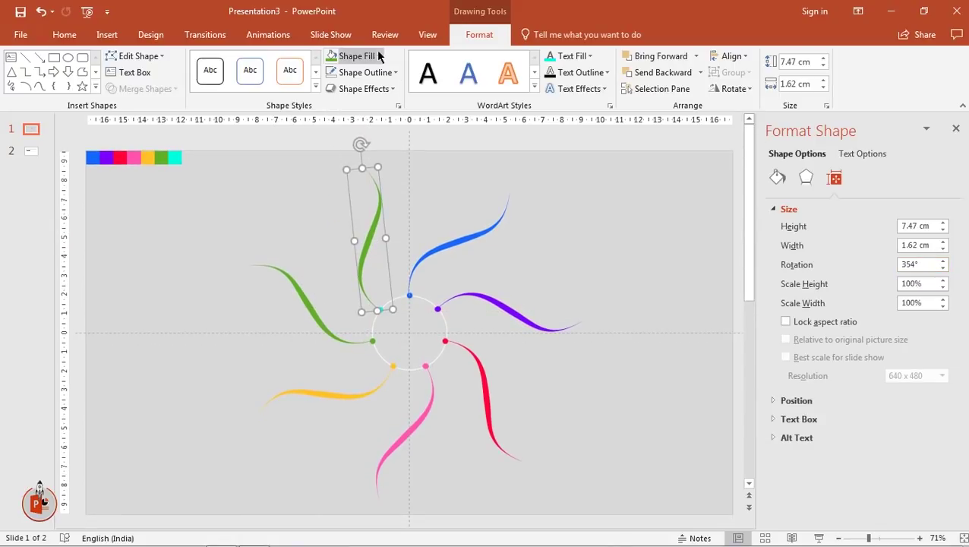
left_click(377, 56)
left_click(369, 245)
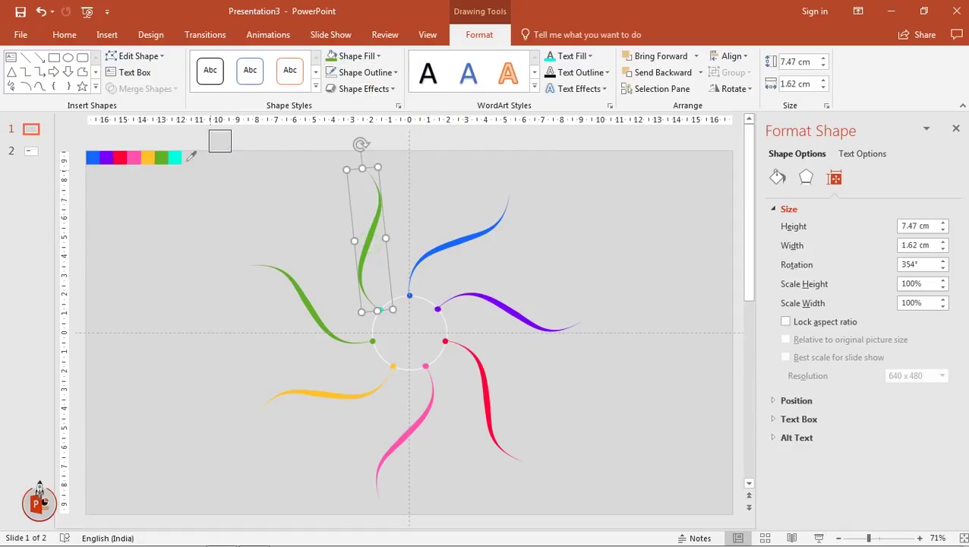
left_click(176, 156)
left_click(177, 267)
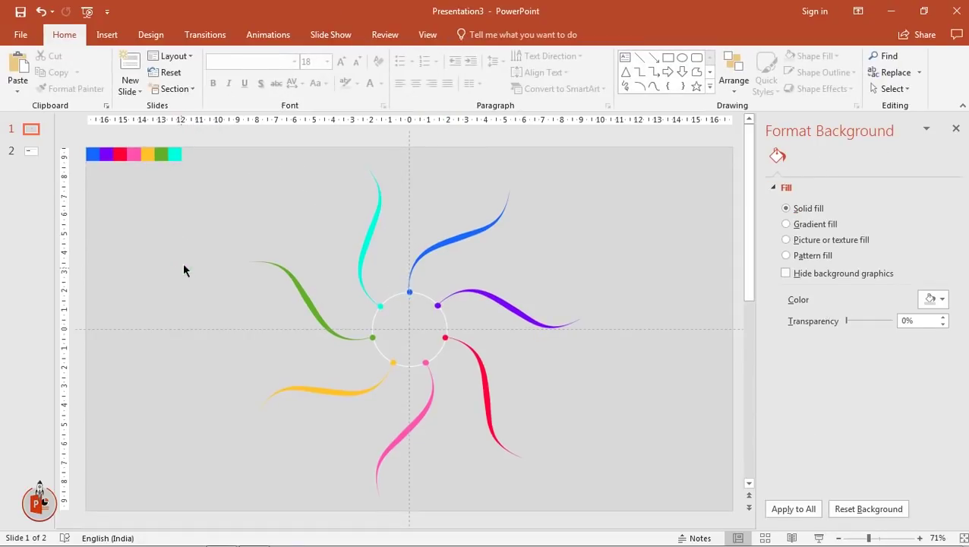
Close the background pane and select all seven coloured swooshes
left_click(955, 128)
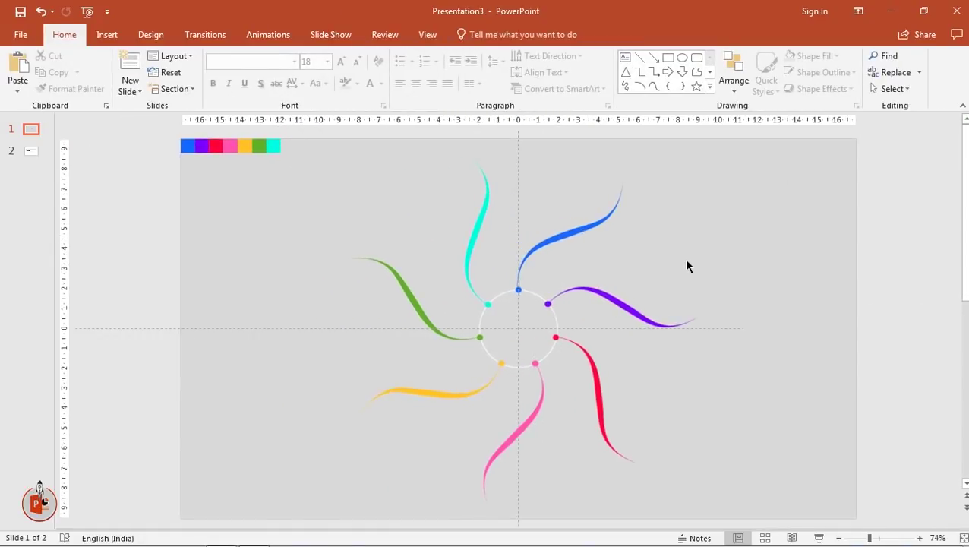
left_click(568, 237)
left_click(481, 242, "shift")
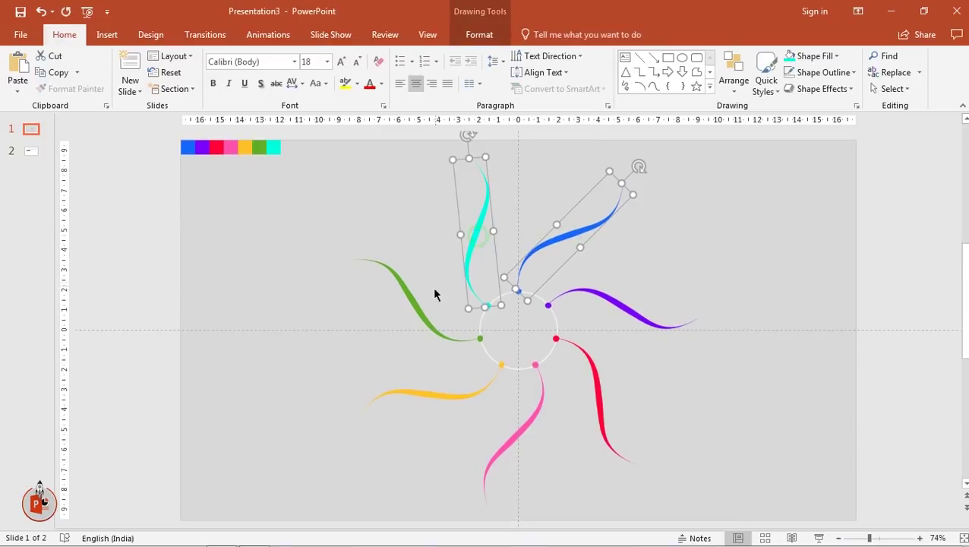
left_click(418, 306, "shift")
left_click(418, 394, "shift")
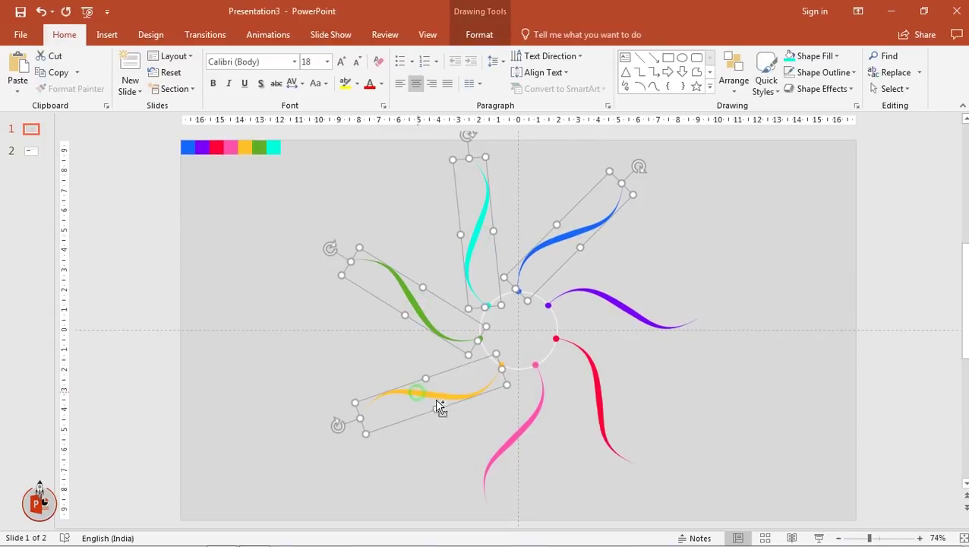
left_click(528, 431, "shift")
left_click(600, 400, "shift")
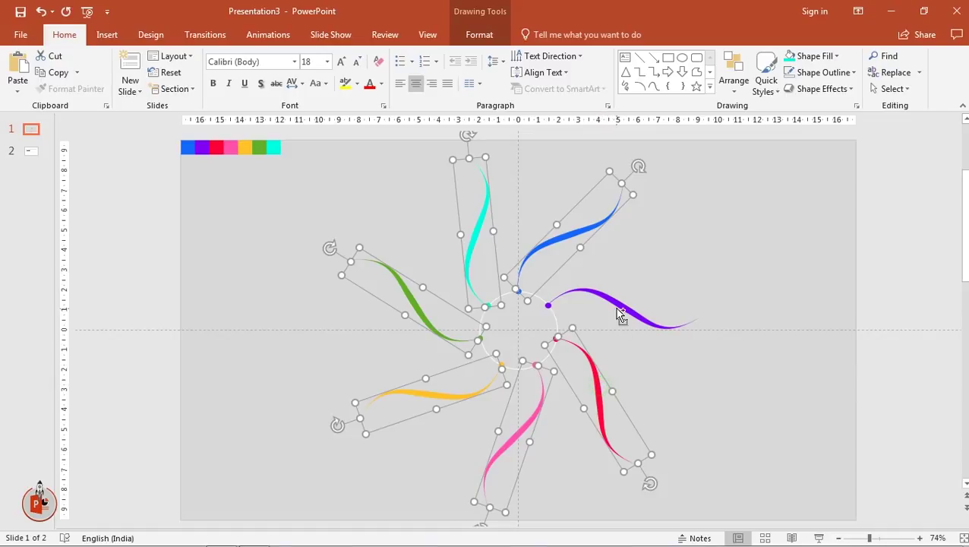
left_click(618, 309, "shift")
Apply a shadow preset to the swooshes and raise its blur to 10 pt
right_click(619, 309)
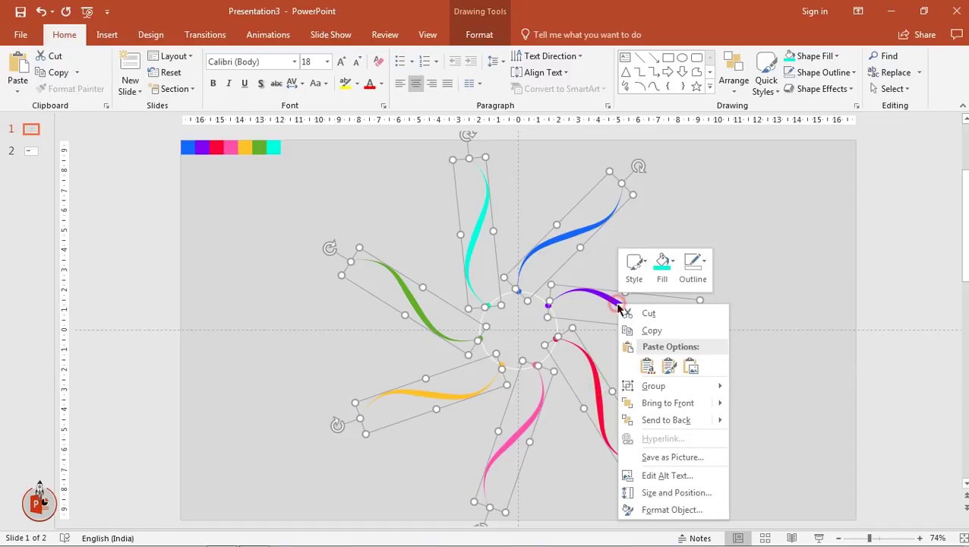
left_click(665, 509)
left_click(806, 177)
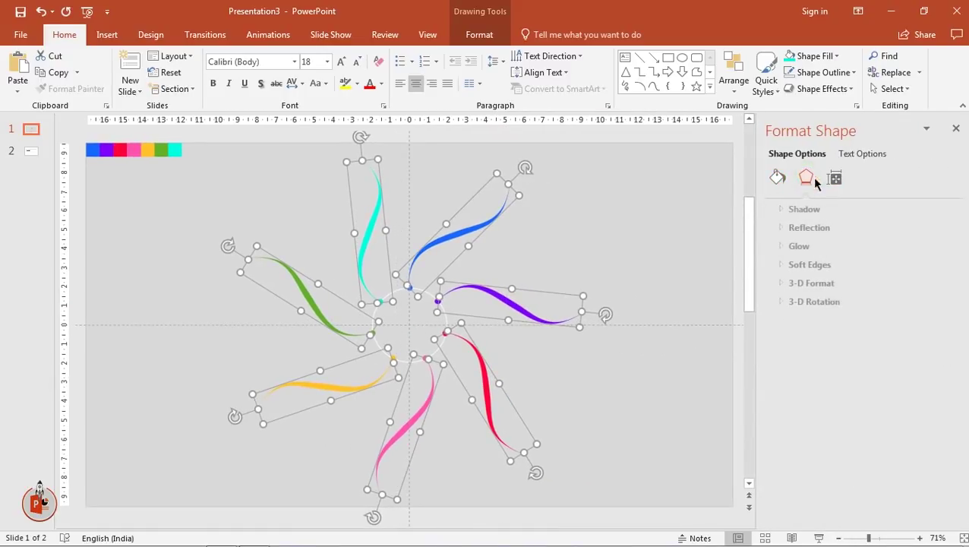
left_click(783, 209)
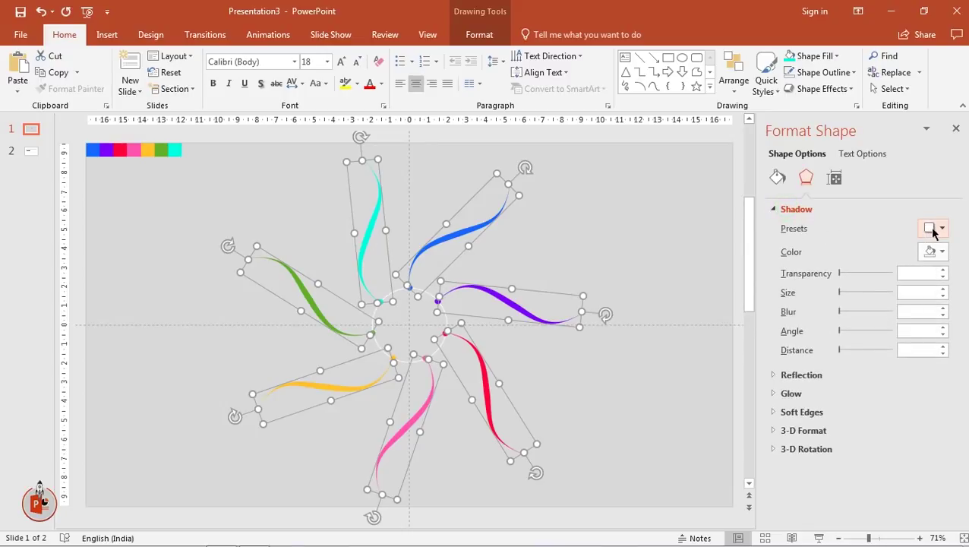
left_click(934, 228)
left_click(902, 368)
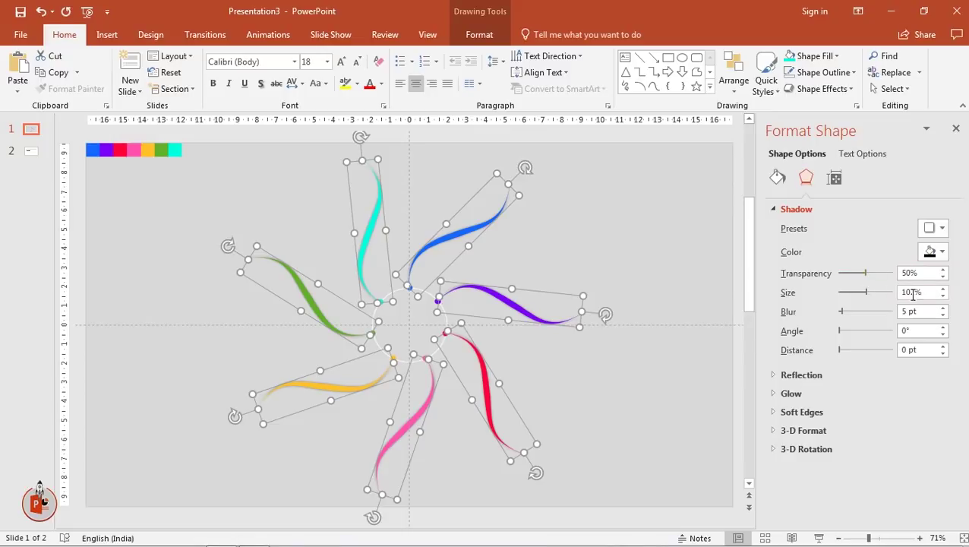
left_click(942, 309)
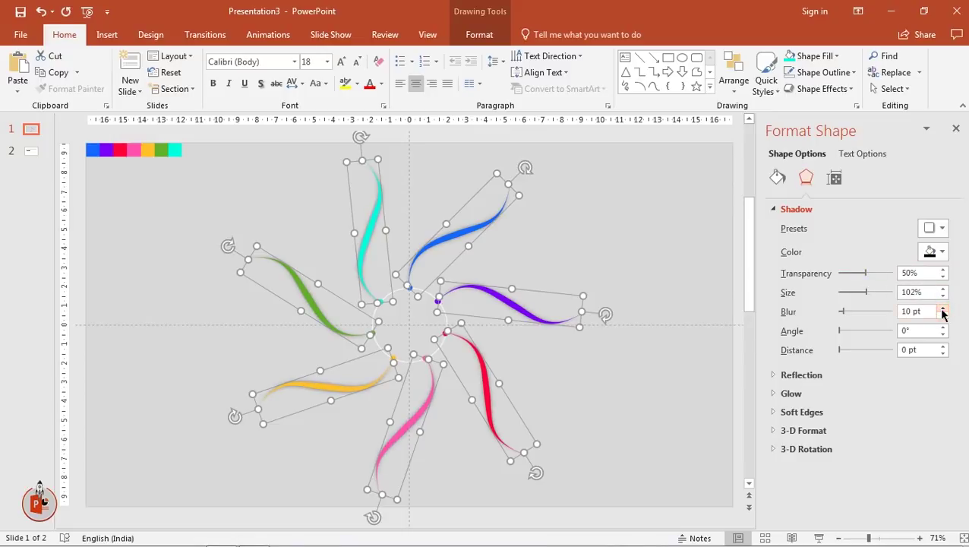
left_click(955, 128)
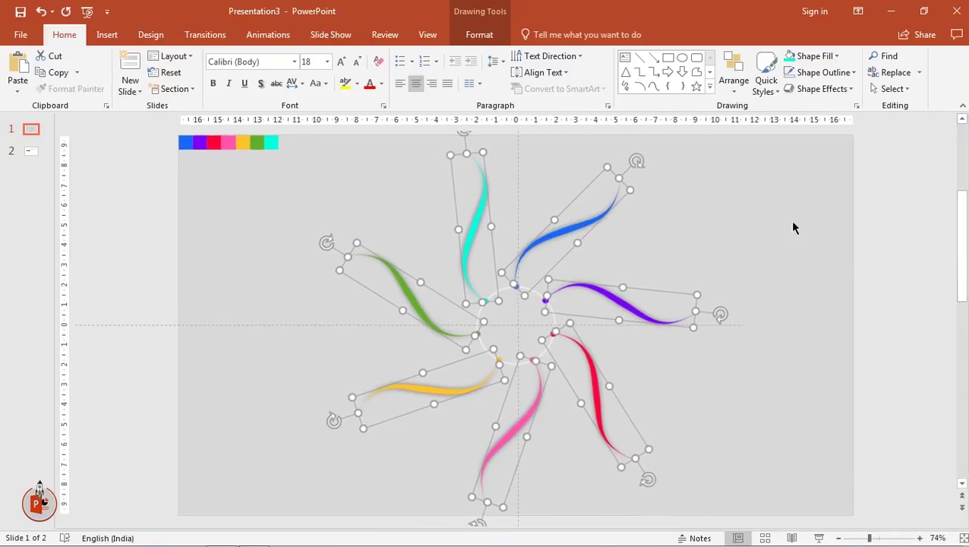
left_click(790, 226)
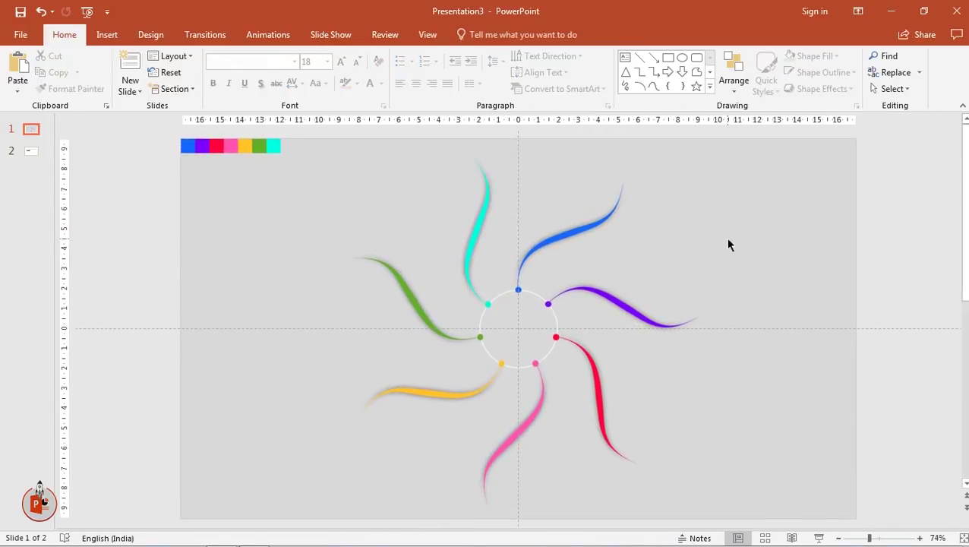
Draw an outline-free circle at the tip of the blue swoosh
left_click(103, 35)
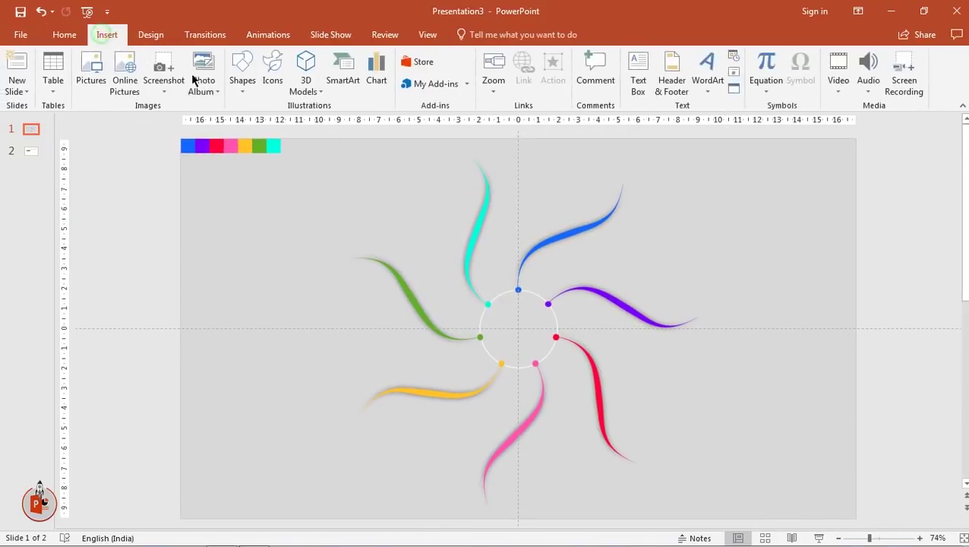
left_click(245, 83)
left_click(296, 124)
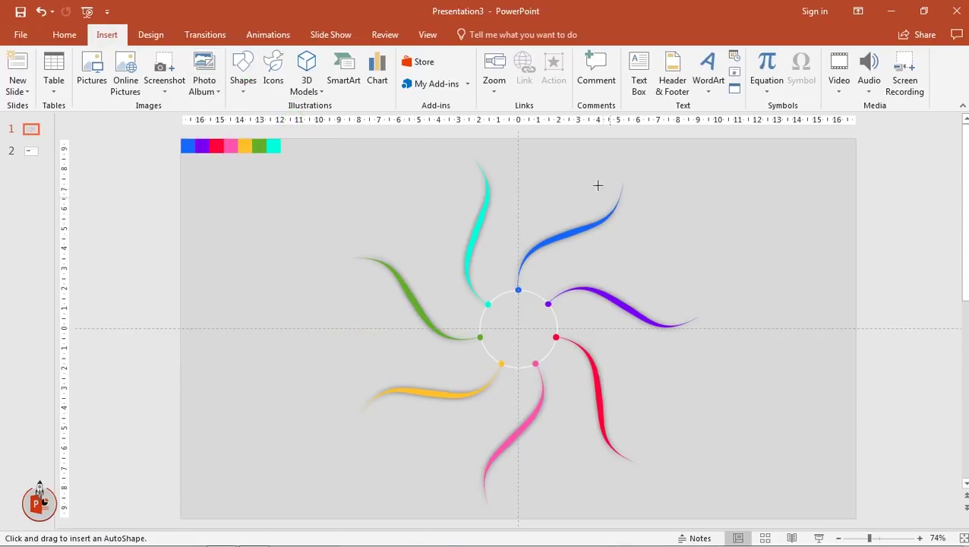
mouse_move(575, 171)
left_mouse_down()
mouse_move(630, 232)
mouse_move(599, 197)
left_mouse_up()
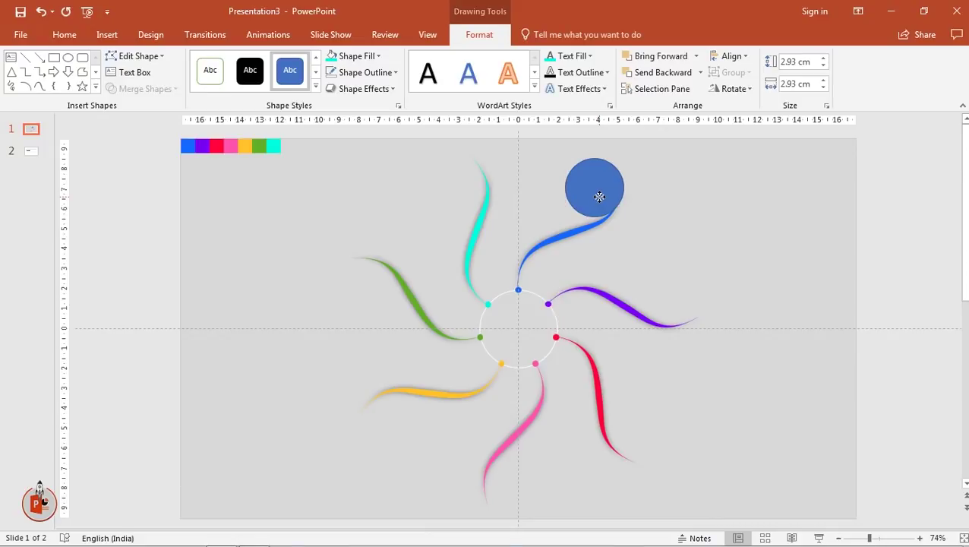
left_click(366, 72)
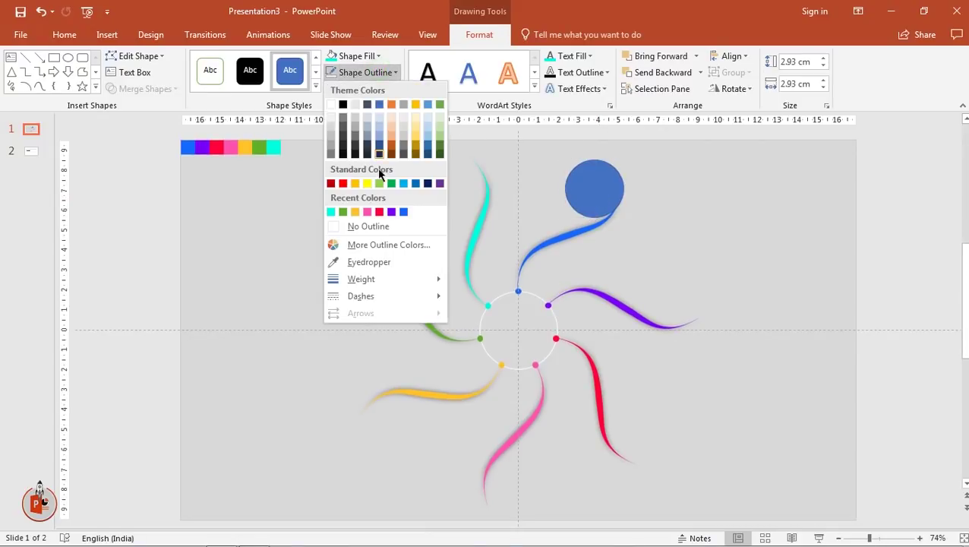
left_click(371, 226)
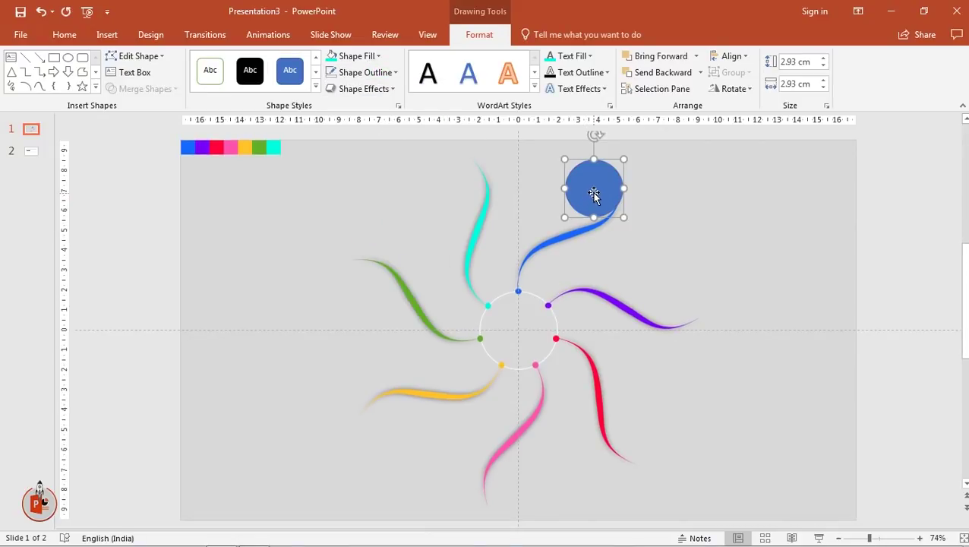
left_click_drag(593, 192, 591, 190)
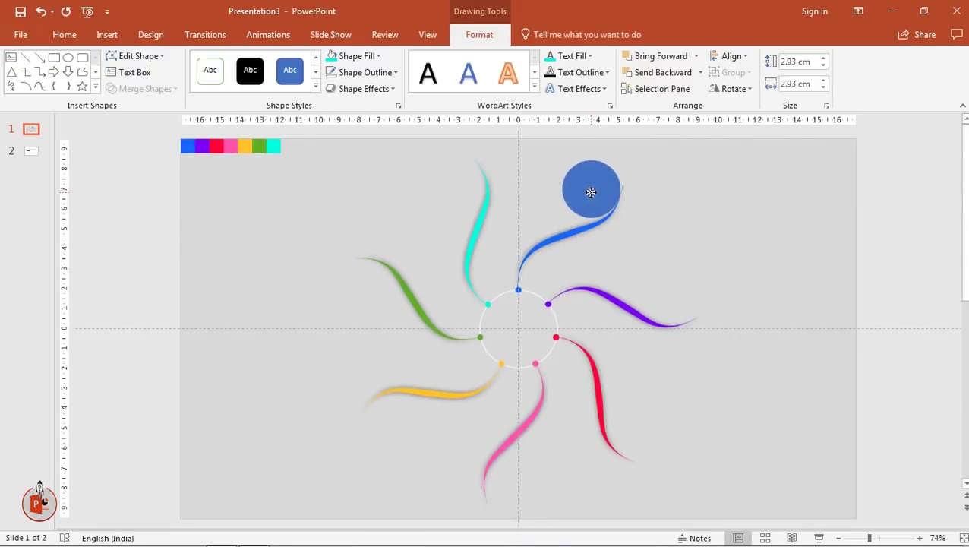
left_click_drag(591, 190, 593, 189)
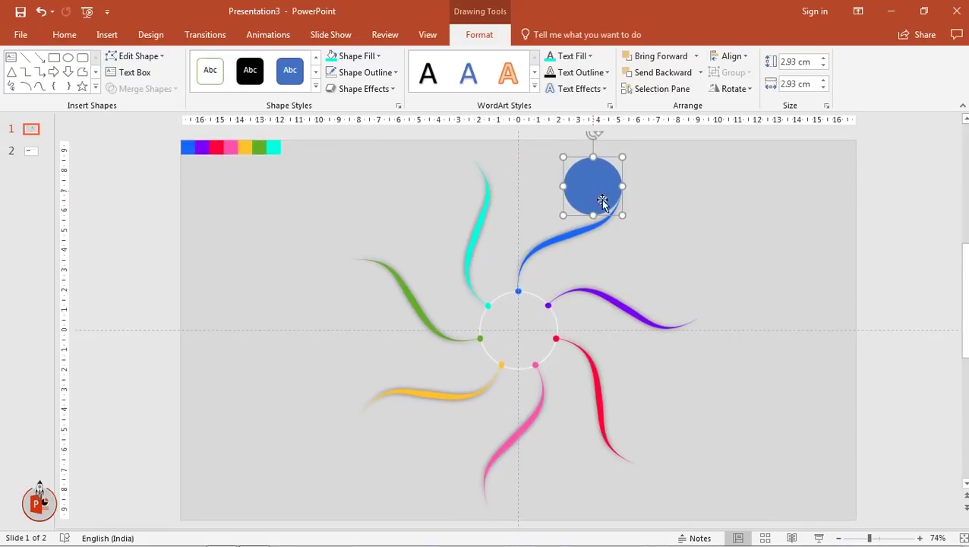
Duplicate the circle to the purple swoosh's end and fill both circles white
key("ctrl+d")
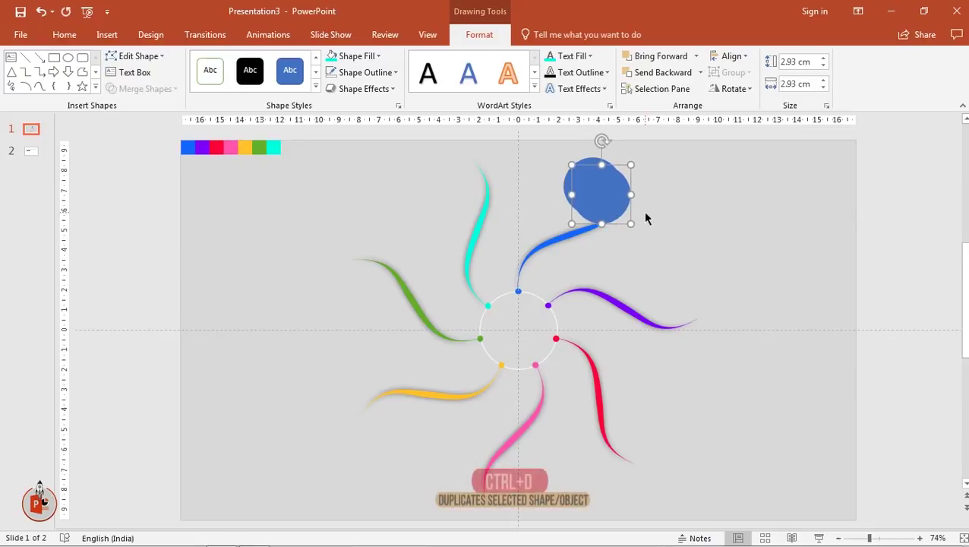
left_click_drag(605, 201, 673, 291)
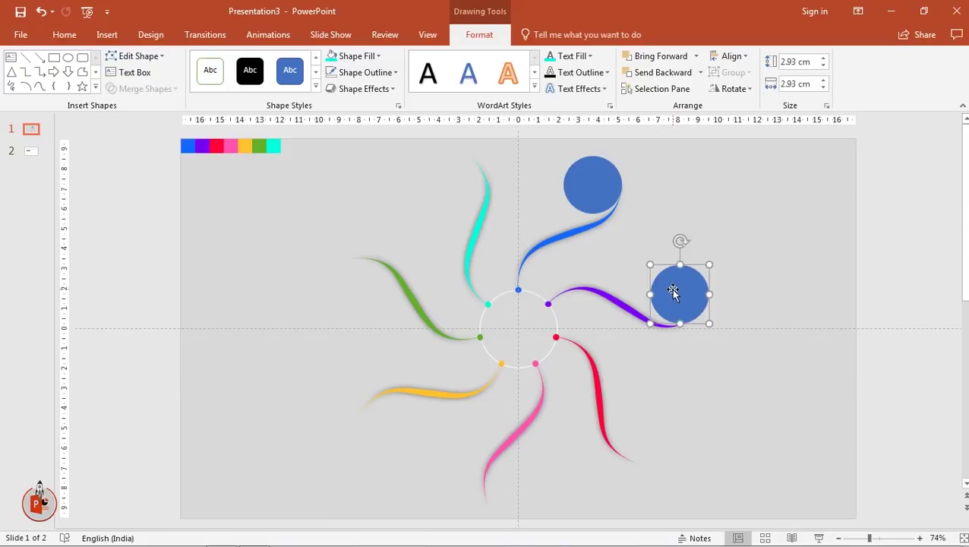
left_click(595, 194, "ctrl")
left_click(369, 56)
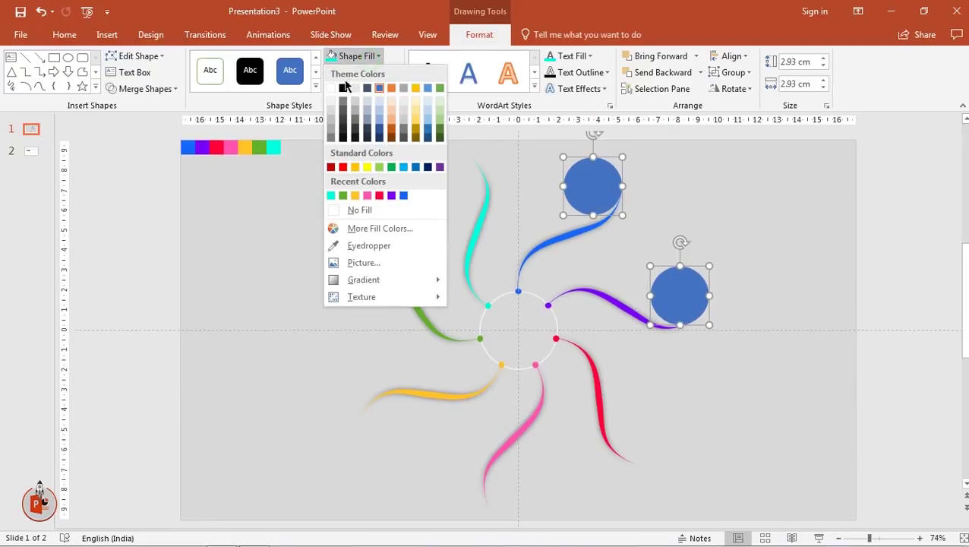
left_click(332, 91)
left_click(755, 239)
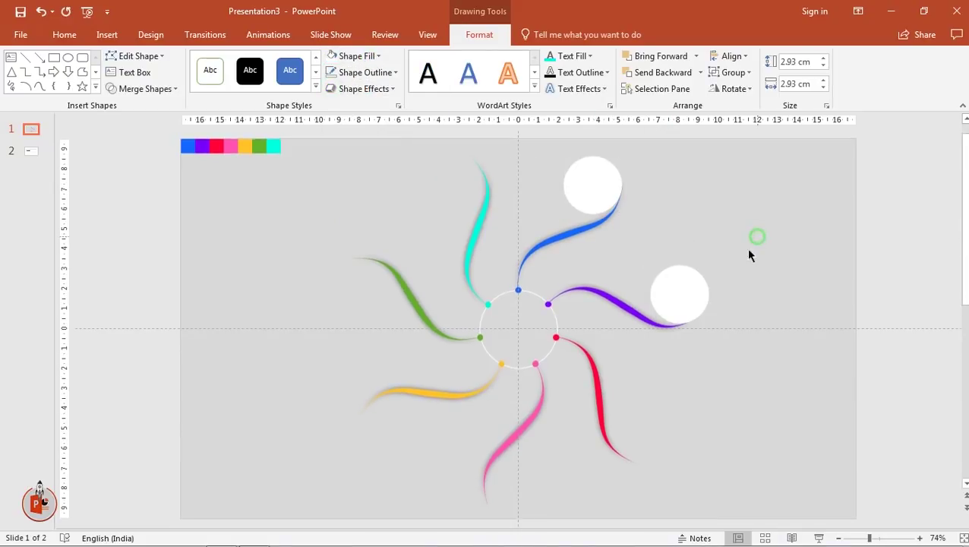
left_click(685, 298)
Copy the white circle to the red swoosh's end and position another near the yellow swoosh
mouse_move(687, 307)
left_mouse_down()
mouse_move(649, 441)
mouse_move(524, 398)
left_mouse_up()
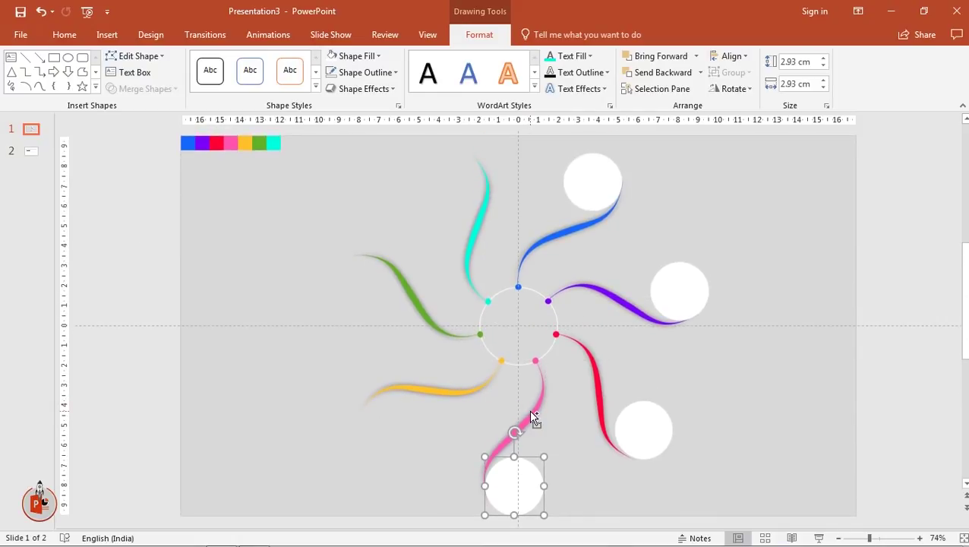
mouse_move(519, 478)
left_mouse_down()
mouse_move(393, 381)
mouse_move(395, 372)
left_mouse_up()
scroll(391, 373, "up", 2)
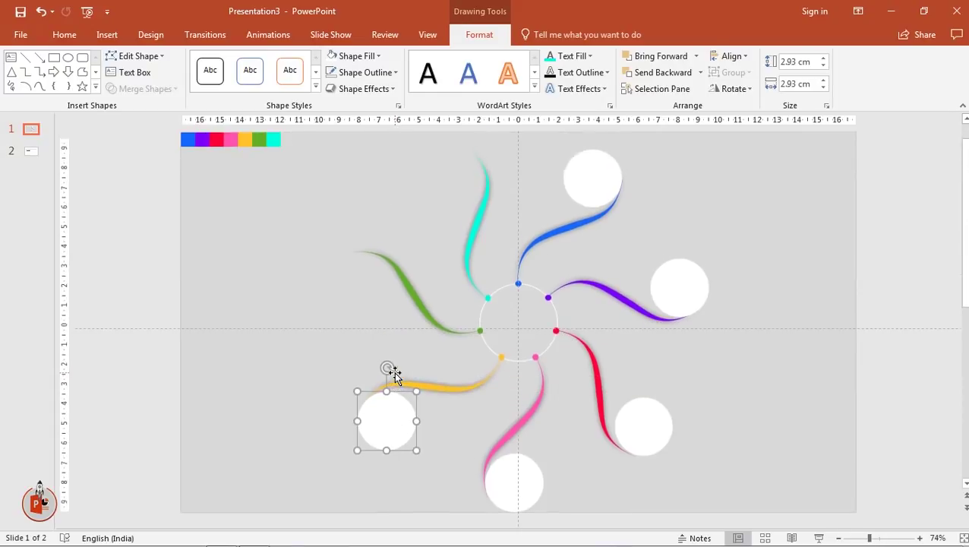
key("Right")
key("Right")
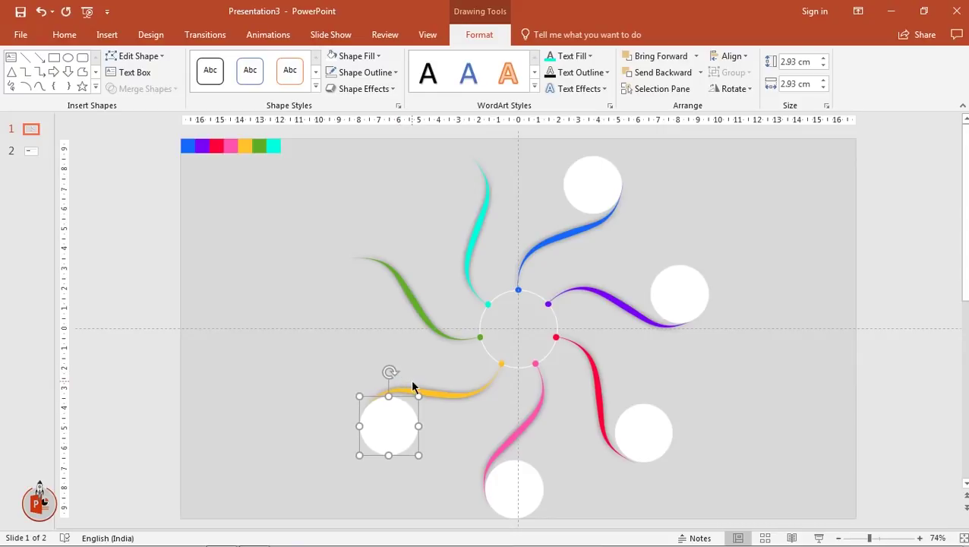
Place duplicate white circles at the ends of the green and cyan swooshes
key("ctrl+d")
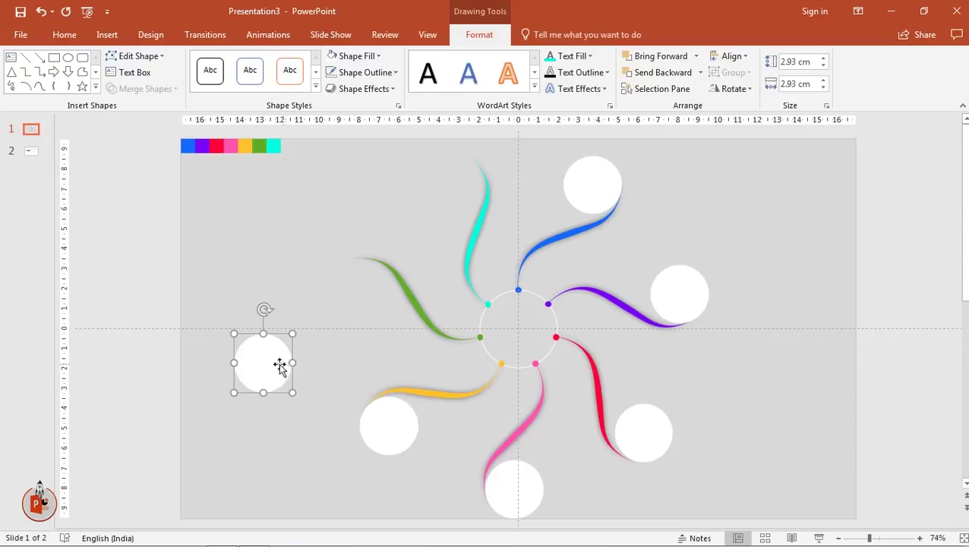
left_click_drag(280, 367, 362, 284)
left_click(363, 284)
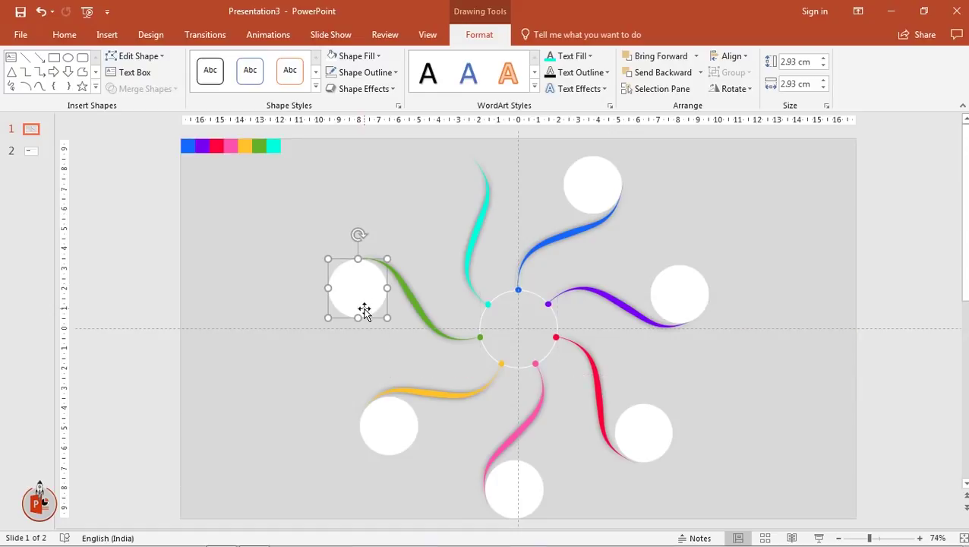
key("ctrl+v")
mouse_move(334, 194)
left_mouse_down()
mouse_move(446, 194)
mouse_move(459, 185)
left_mouse_up()
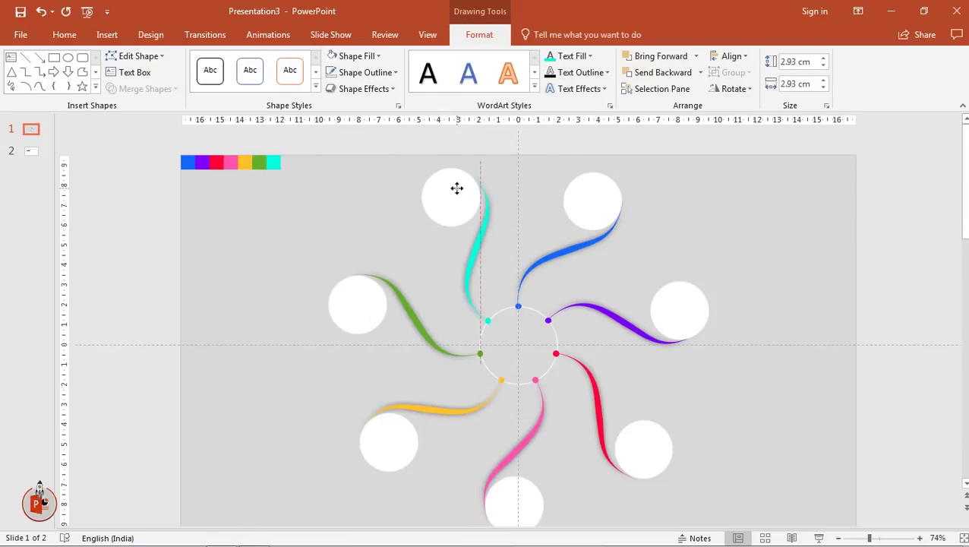
left_click_drag(459, 185, 457, 188)
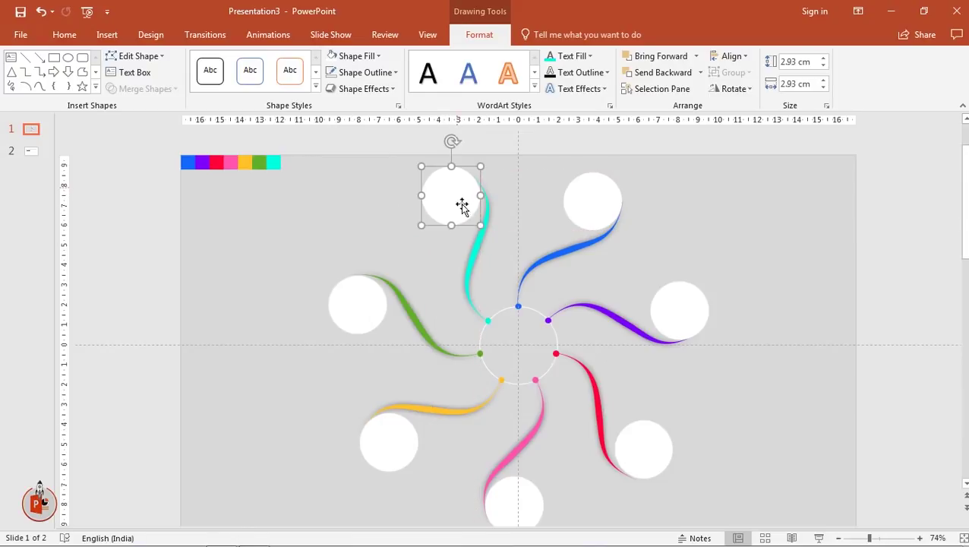
left_click(275, 374)
scroll(275, 363, "down", 1, "ctrl")
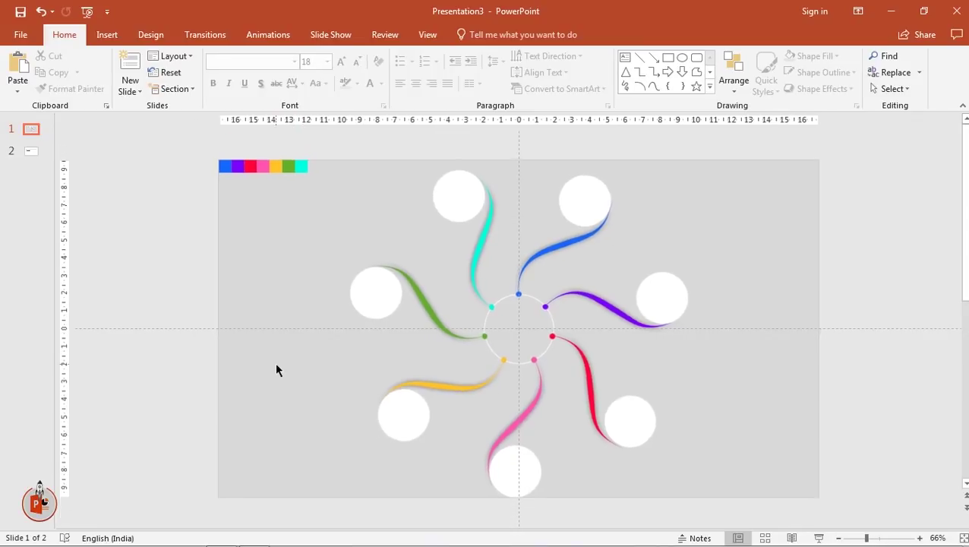
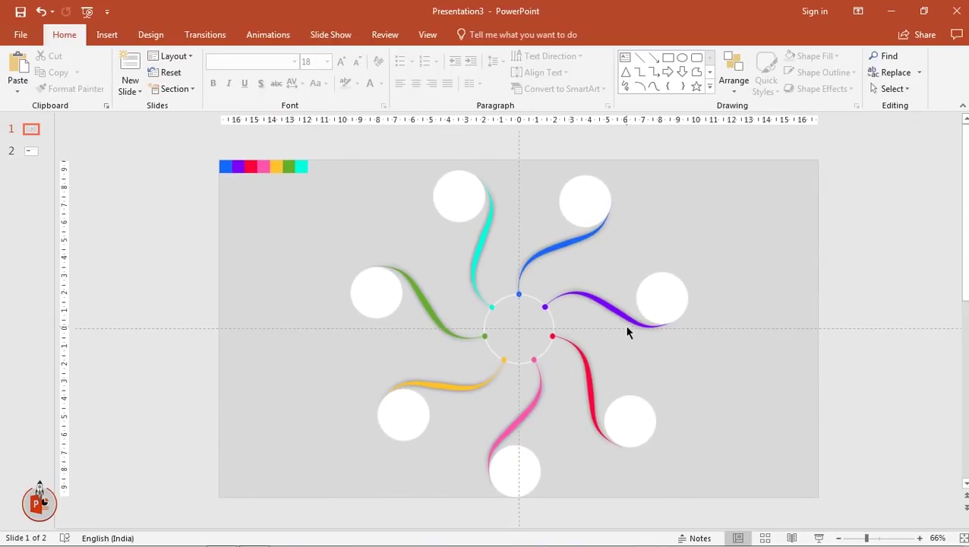
Try sampling a fill colour for the top-right white circle, then leave it unchanged
left_click(578, 205)
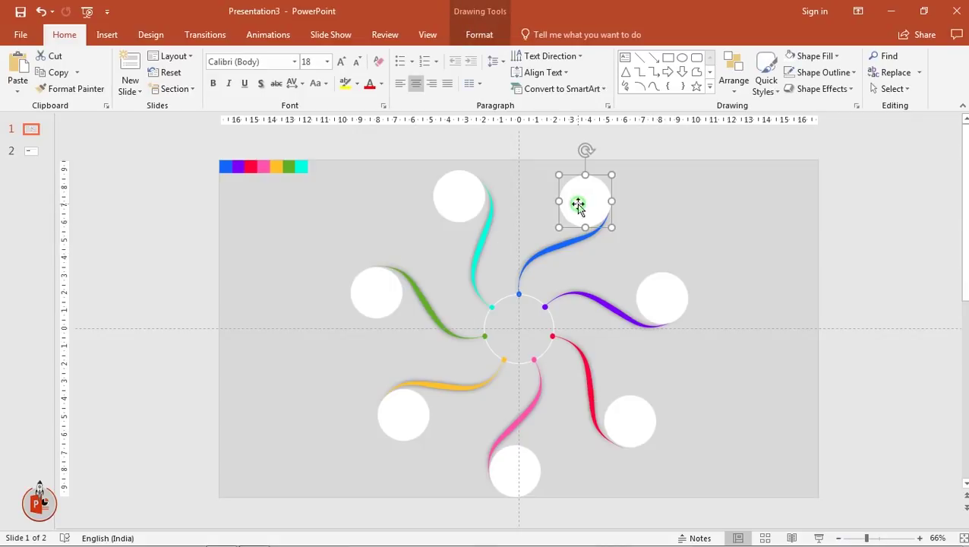
left_click(477, 34)
left_click(374, 57)
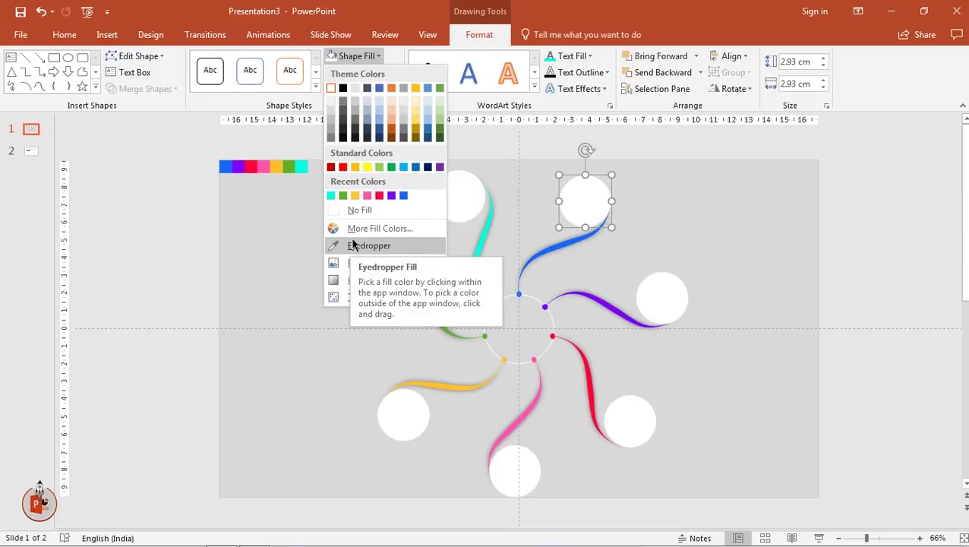
left_click(352, 244)
left_click(329, 188)
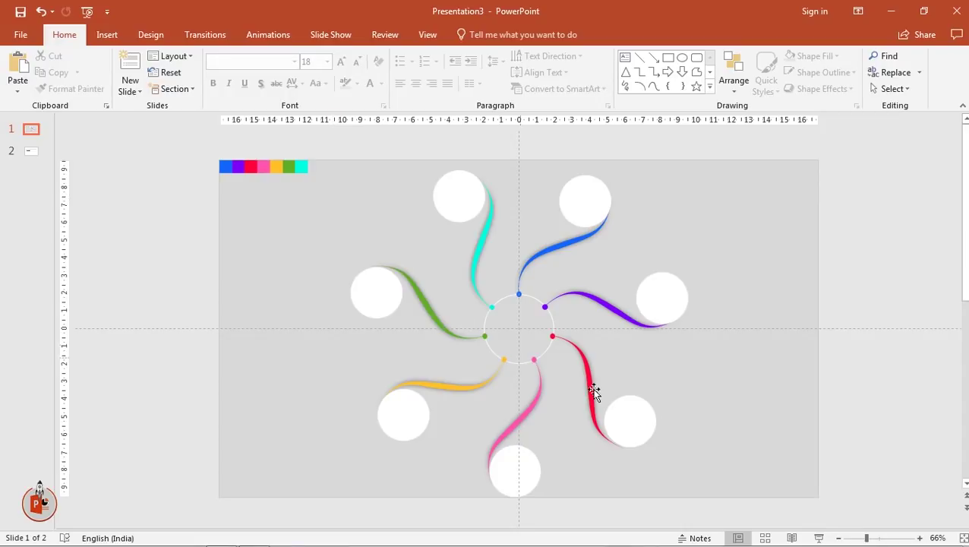
Group all the graphic's shapes and shrink the group to about 16.74×17.29 cm
left_click_drag(700, 511, 313, 139)
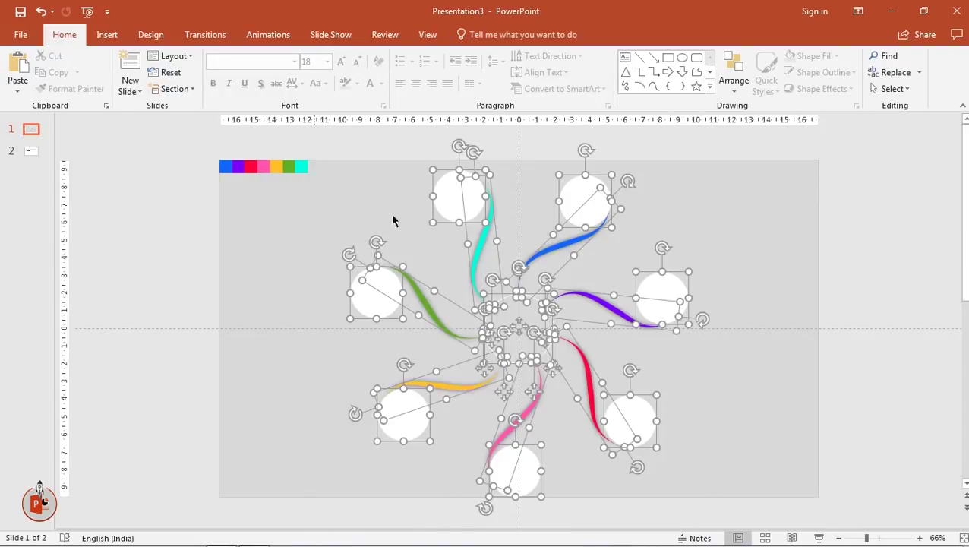
right_click(449, 200)
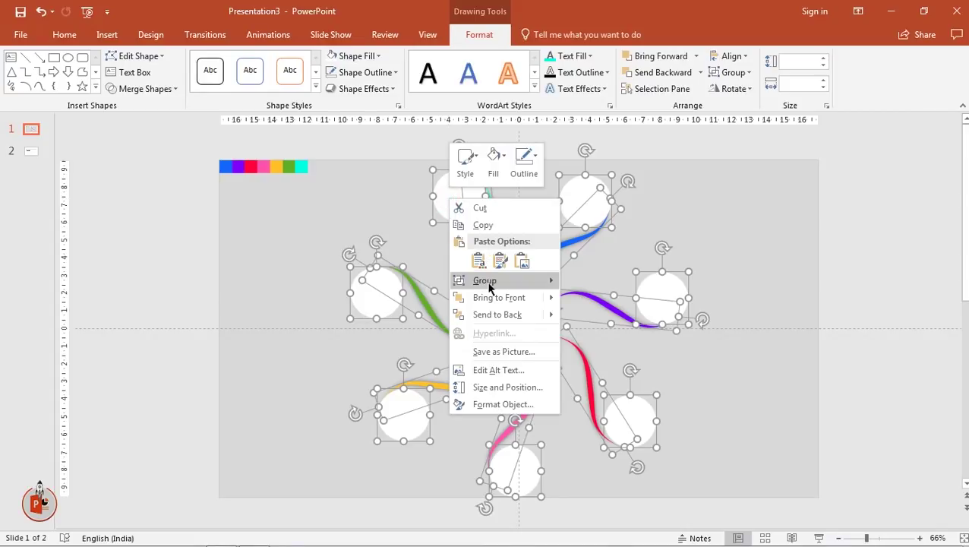
mouse_move(512, 281)
left_click(593, 283)
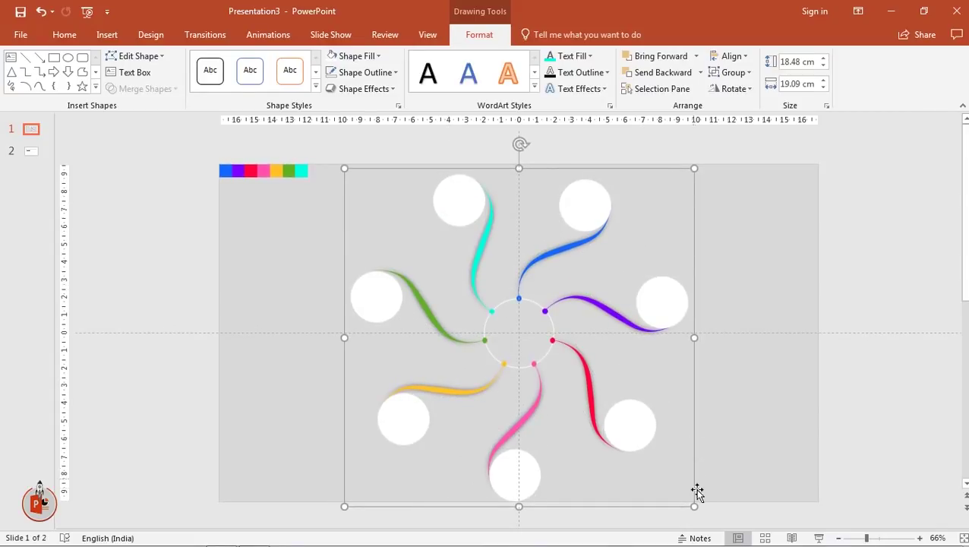
left_click_drag(696, 505, 657, 448)
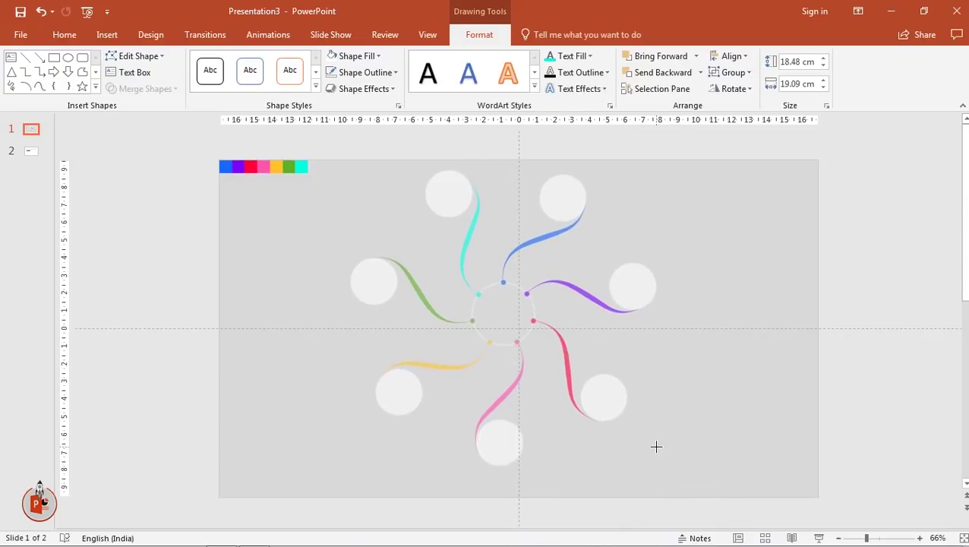
left_click_drag(621, 290, 635, 296)
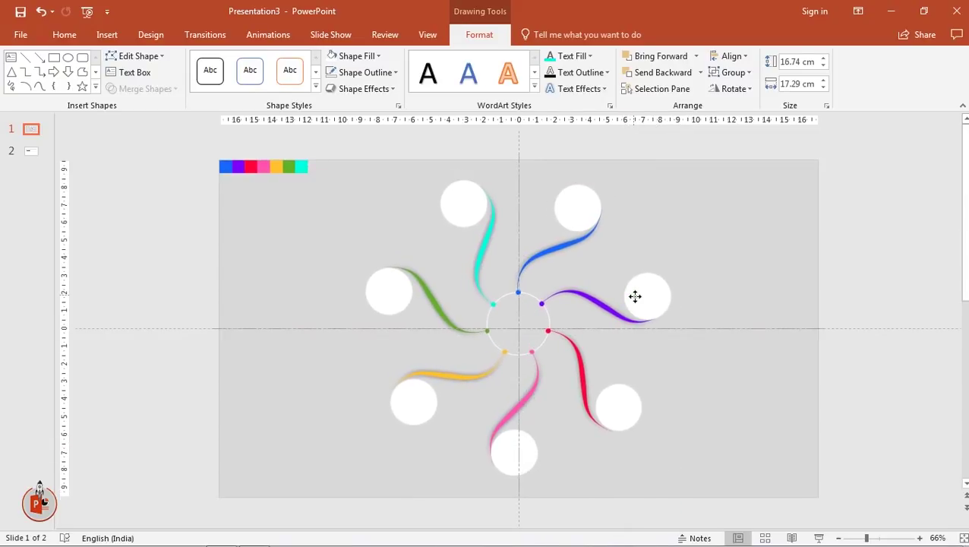
Centre the grouped graphic horizontally and vertically on the slide
left_click(722, 59)
left_click(735, 92)
left_click(732, 60)
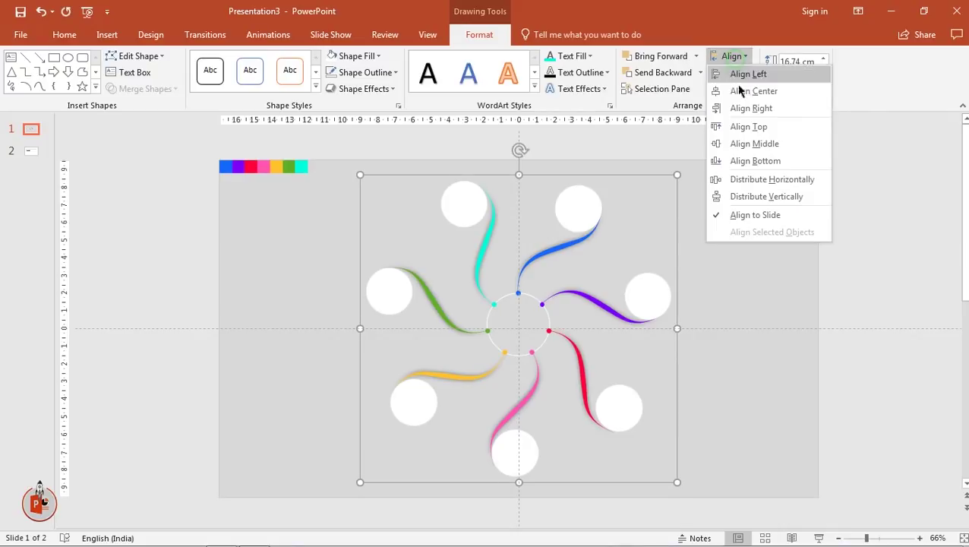
left_click(750, 144)
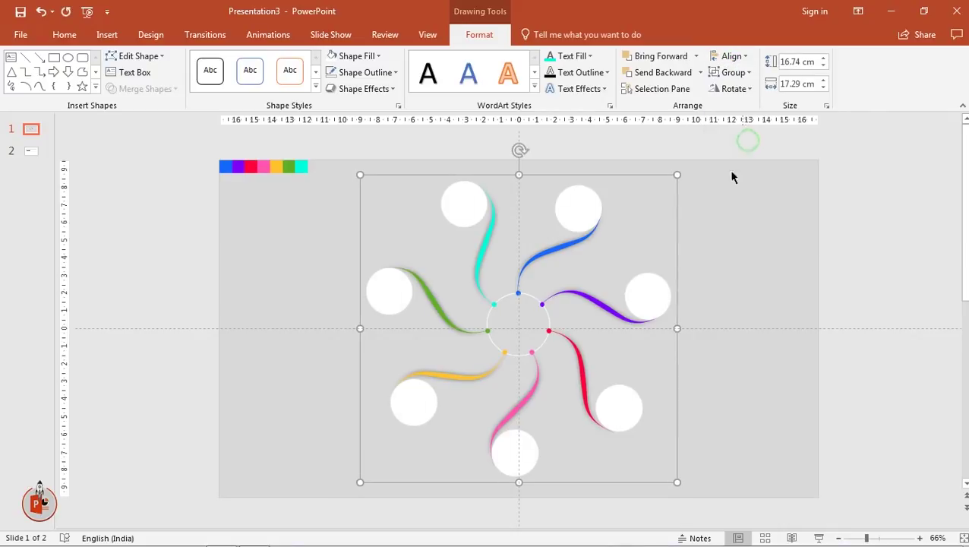
right_click(572, 203)
Ungroup the graphic back into separate shapes
mouse_move(604, 284)
left_click(716, 324)
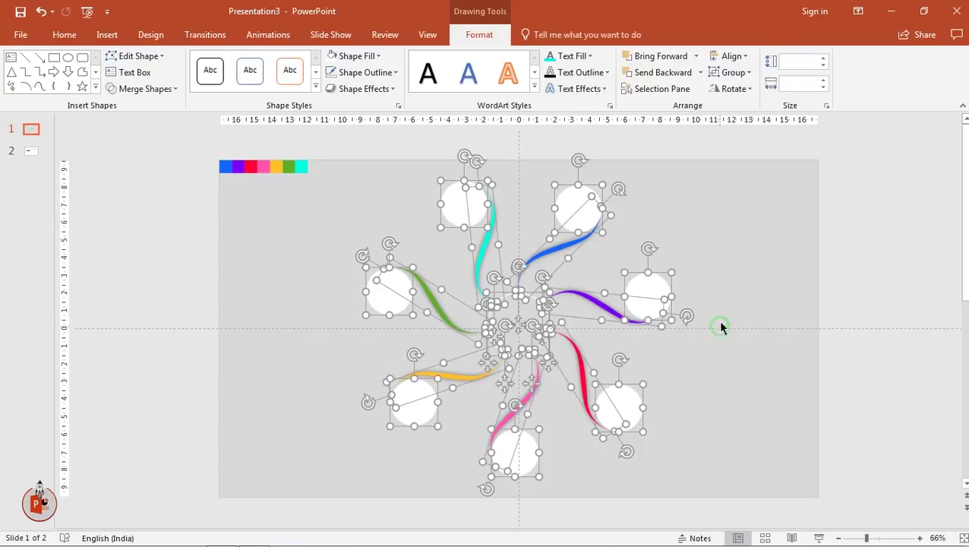
left_click(741, 290)
Copy the top-right white circle into the centre ring and align it centre and middle
left_click(575, 211)
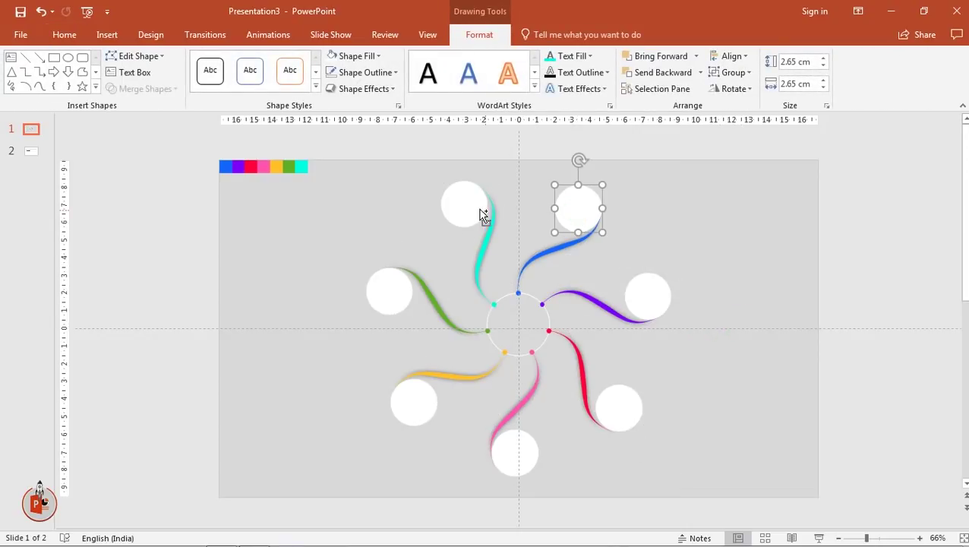
left_click_drag(581, 214, 523, 328)
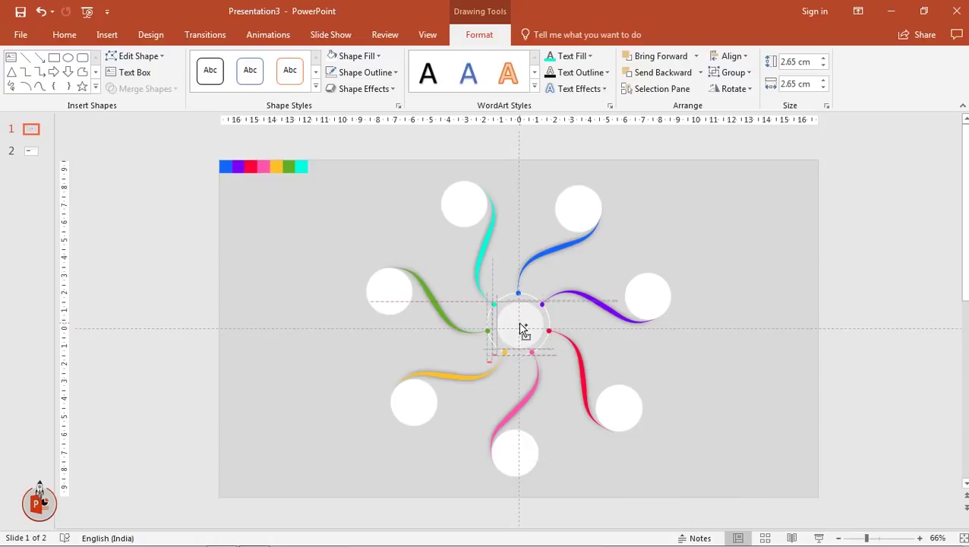
left_click_drag(522, 328, 523, 328)
left_click(730, 57)
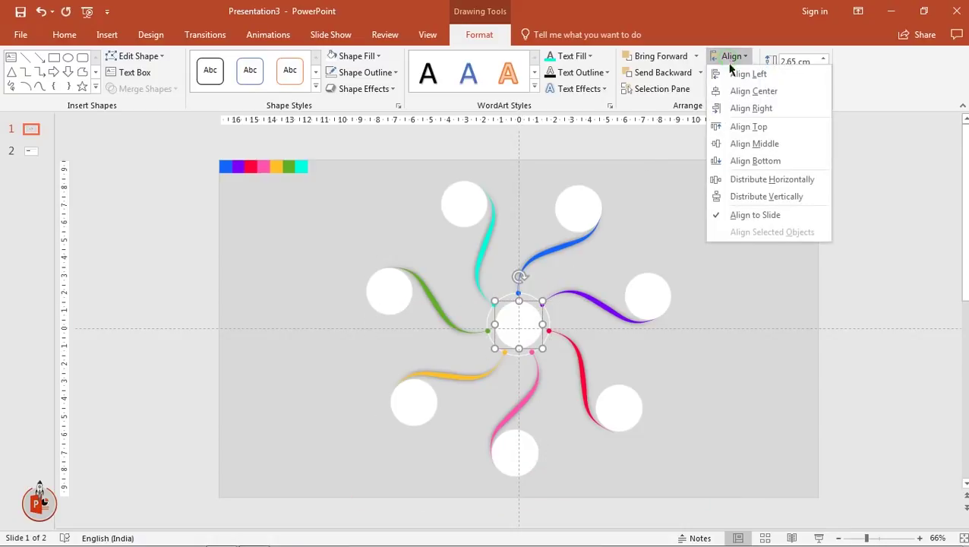
left_click(733, 92)
left_click(733, 58)
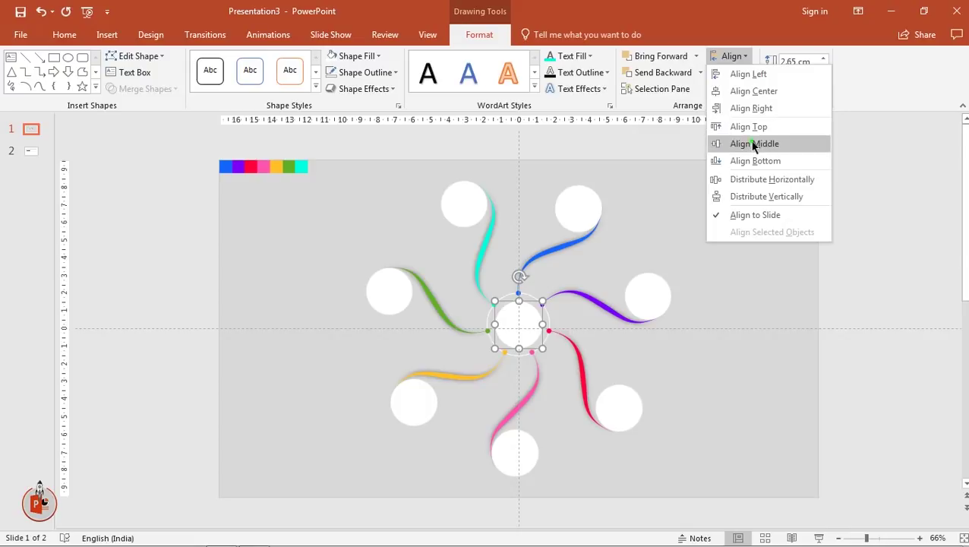
left_click(754, 144)
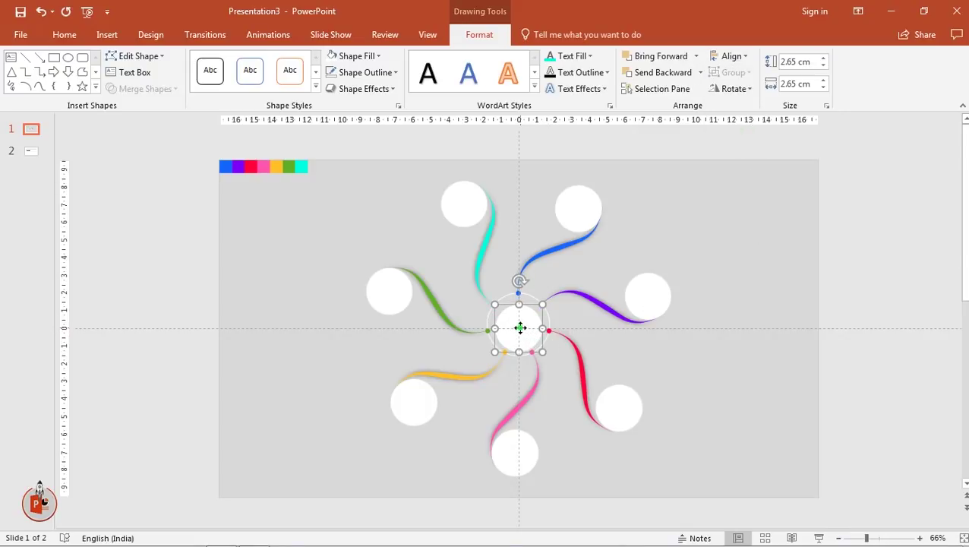
left_click_drag(520, 328, 519, 325)
left_click(736, 363)
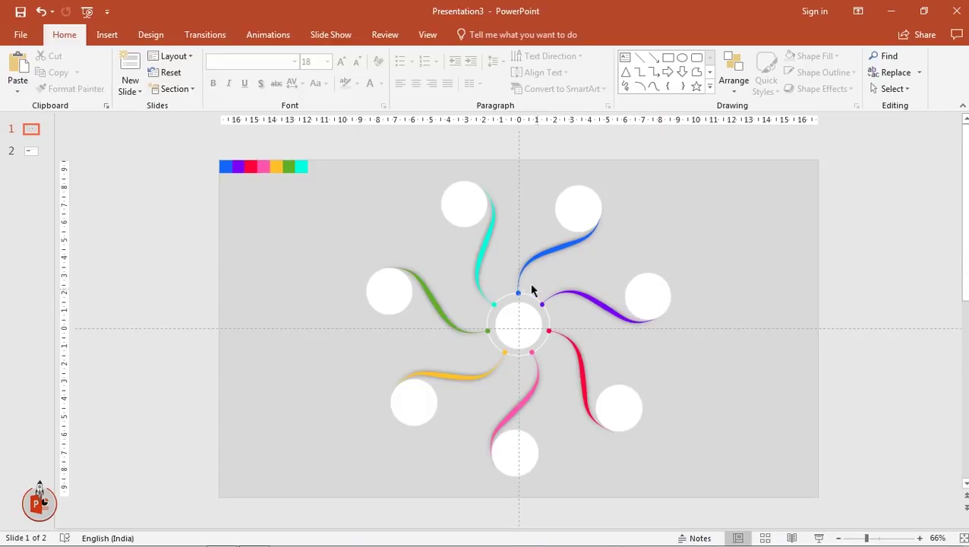
Select the seven outer white circles and duplicate them with Ctrl+D
left_click(571, 218)
left_click(456, 193, "shift")
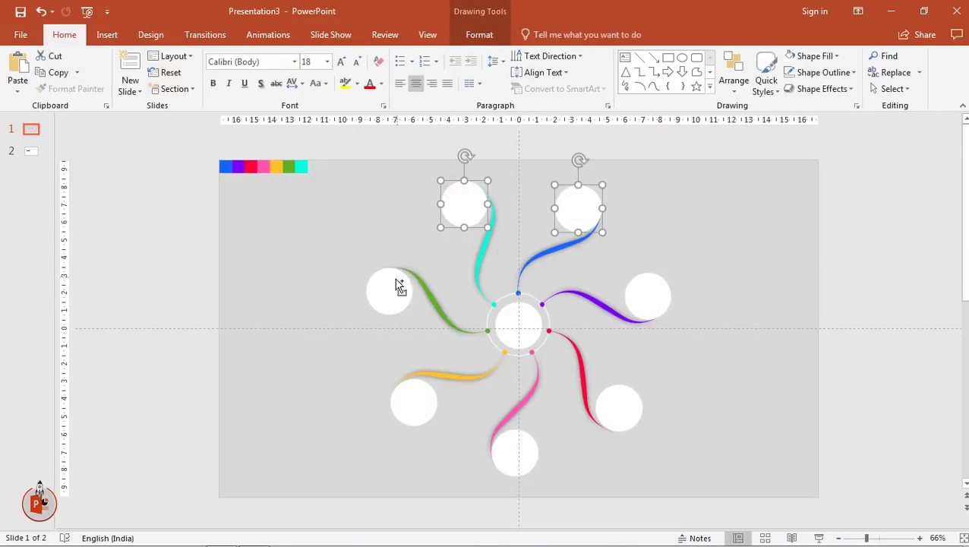
left_click(414, 420, "shift")
left_click(517, 455, "shift")
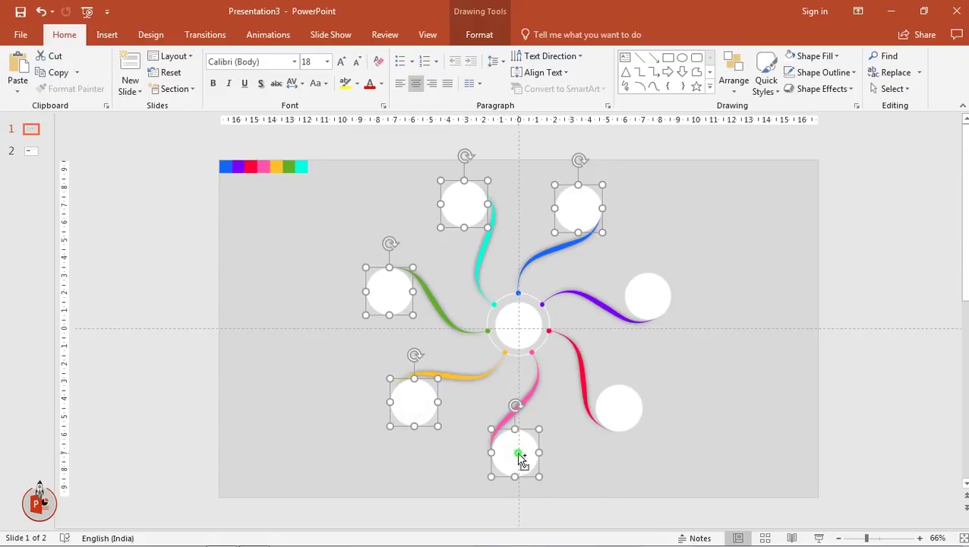
left_click(630, 416, "shift")
left_click(655, 296, "shift")
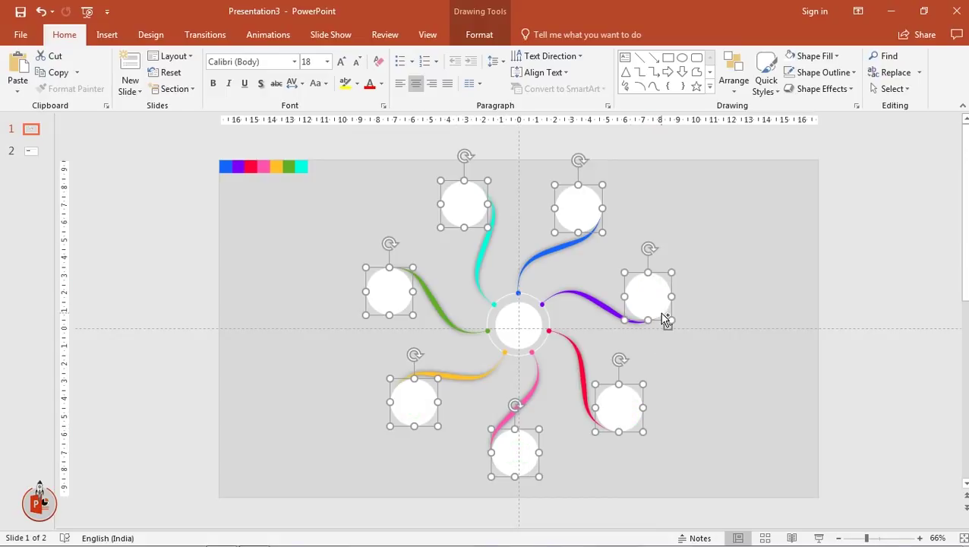
key("ctrl+d")
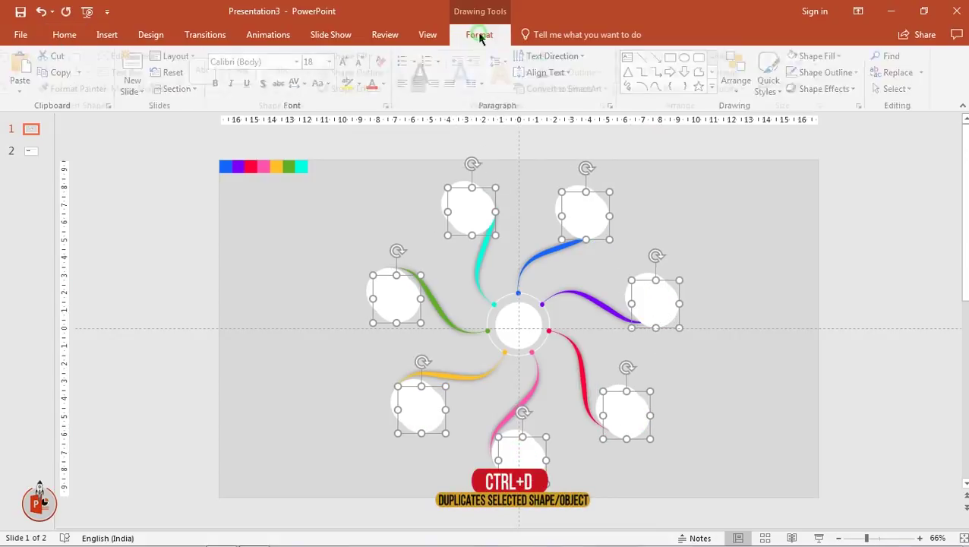
Fill the duplicates Light Blue and line them up over the white originals
left_click(479, 34)
left_click(354, 57)
left_click(342, 90)
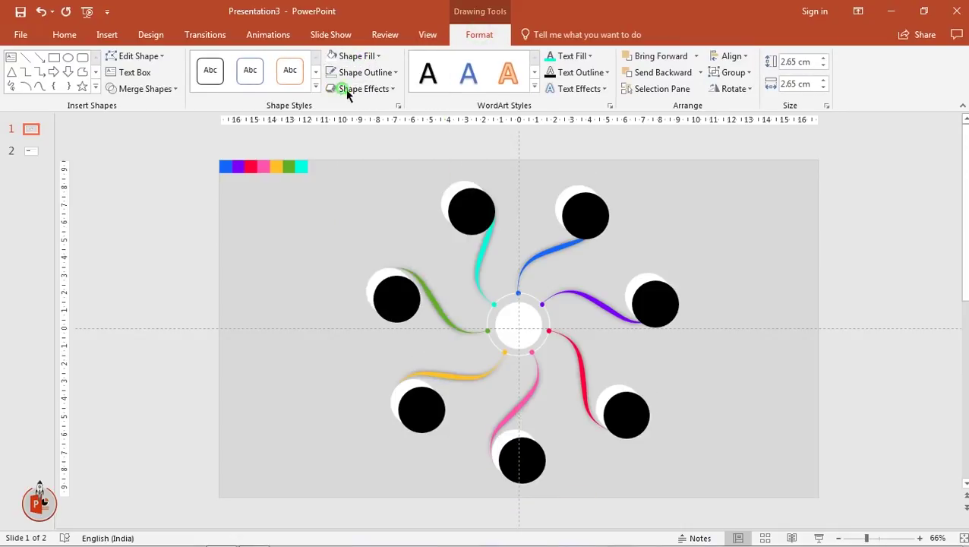
left_click_drag(656, 305, 654, 302)
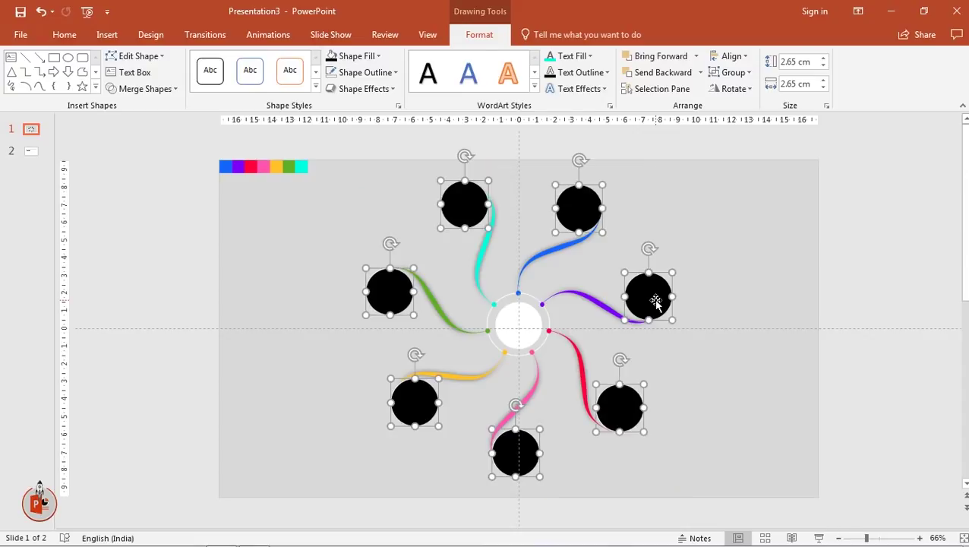
left_click(354, 56)
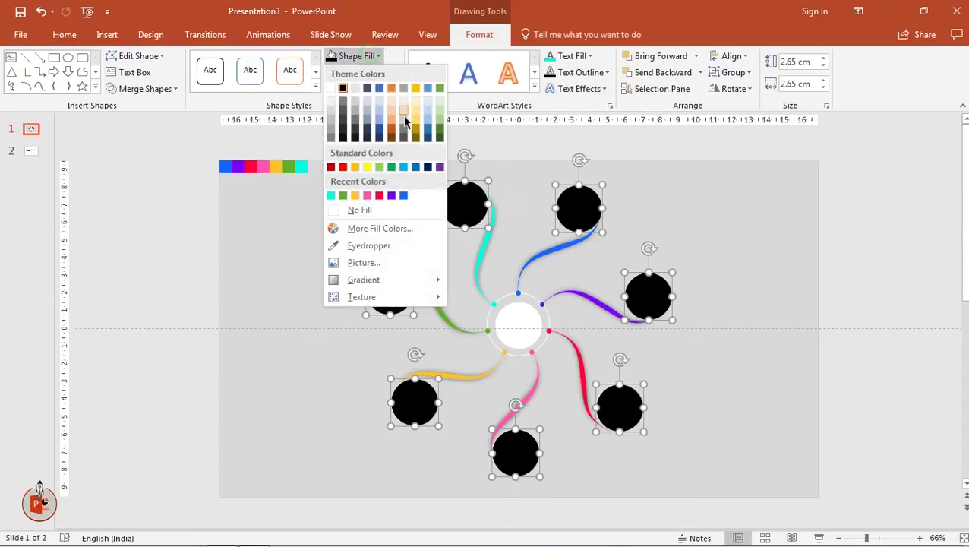
left_click(403, 169)
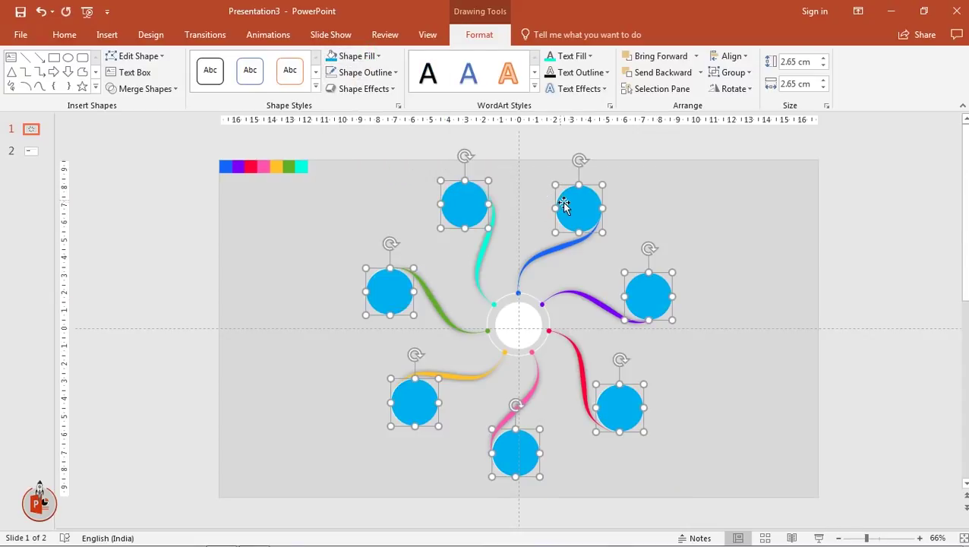
left_click_drag(580, 207, 578, 208)
Select all seven blue circles and shrink them together to 1.86 cm, leaving white rings
left_click(692, 238)
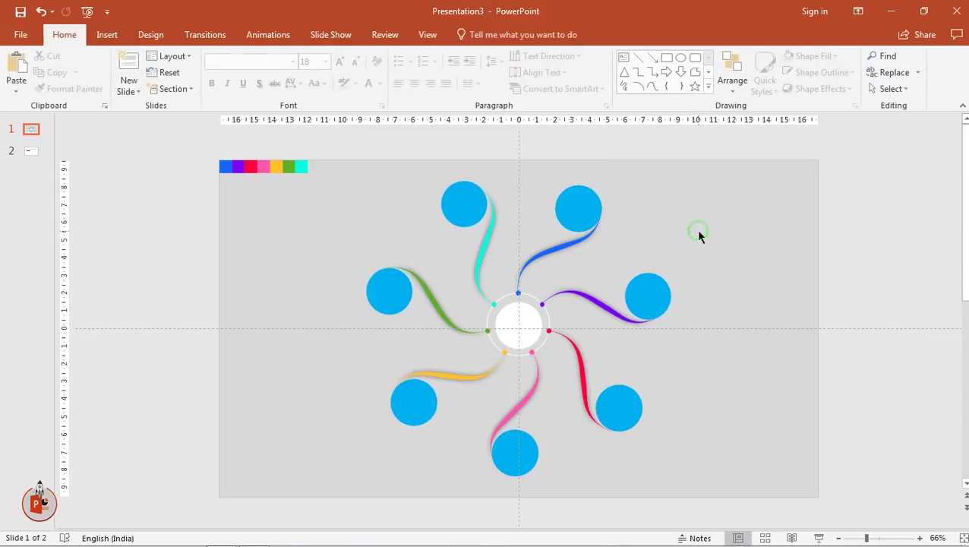
left_click(470, 205)
left_click(401, 289, "shift")
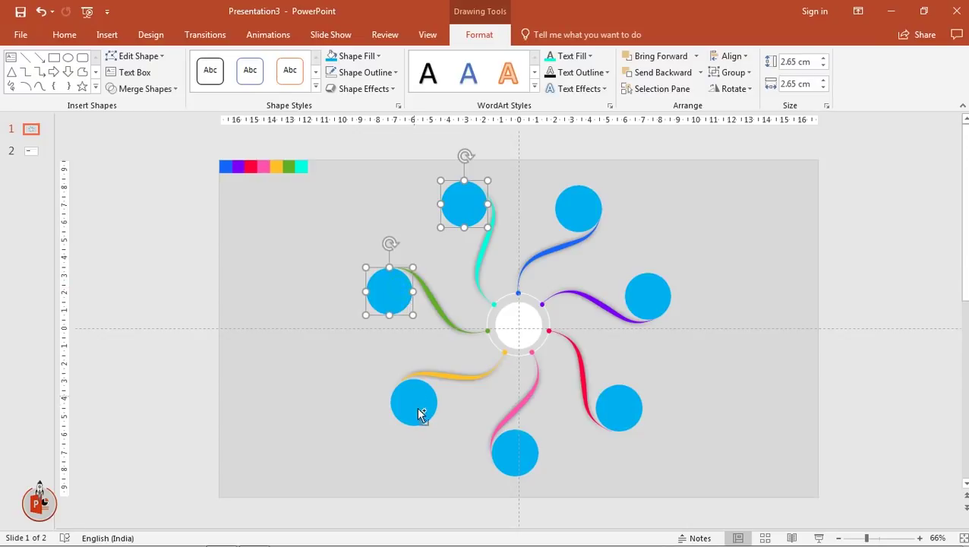
left_click(419, 410, "shift")
left_click(511, 451, "shift")
left_click(629, 403, "shift")
left_click(651, 296, "shift")
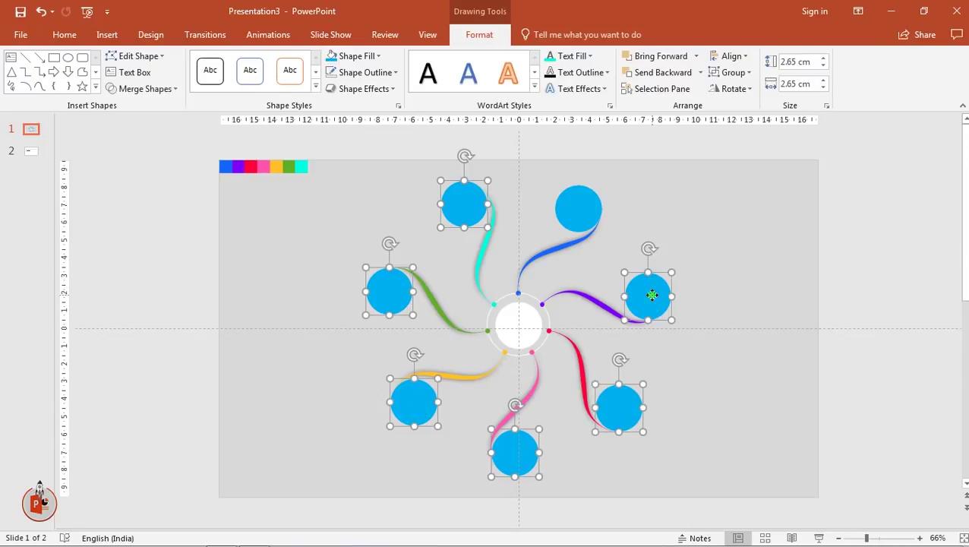
left_click(578, 200, "shift")
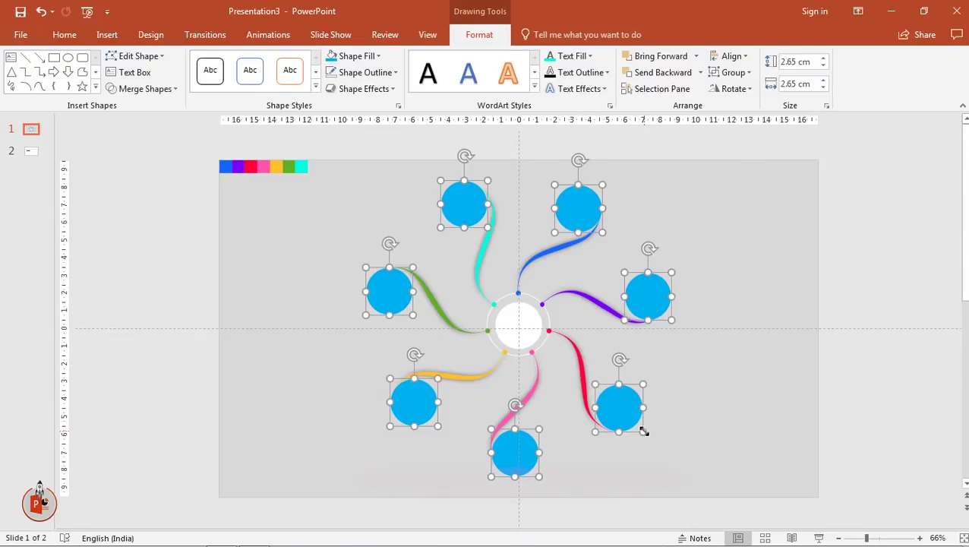
mouse_move(643, 431)
left_mouse_down()
mouse_move(636, 418)
mouse_move(642, 429)
left_mouse_up()
Eyedropper blue, purple and red onto the top-right, right and lower-right circles
left_click(692, 431)
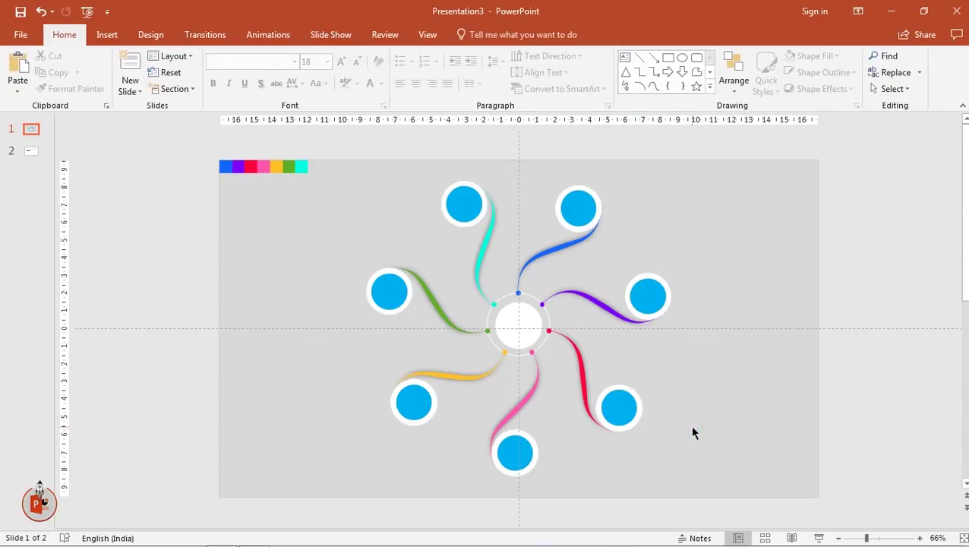
left_click(580, 208)
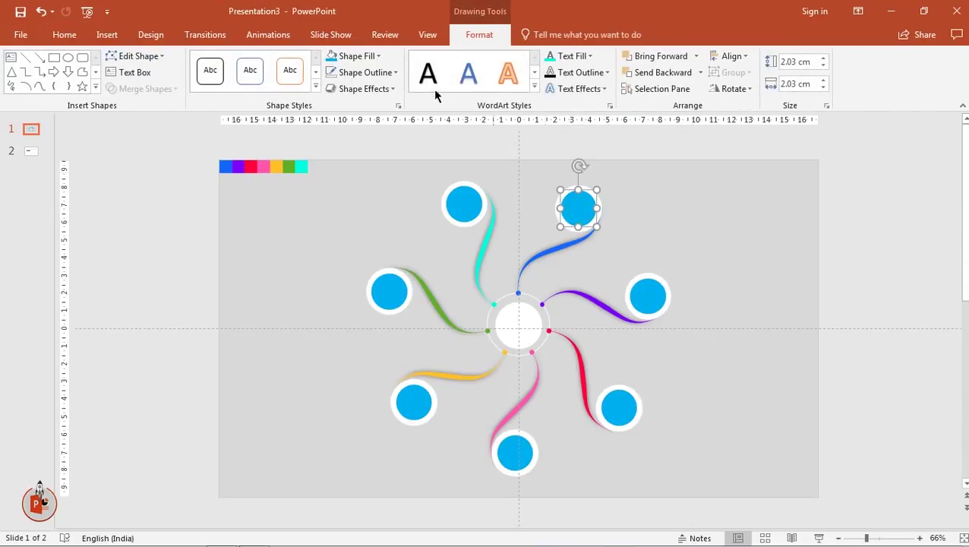
left_click(357, 56)
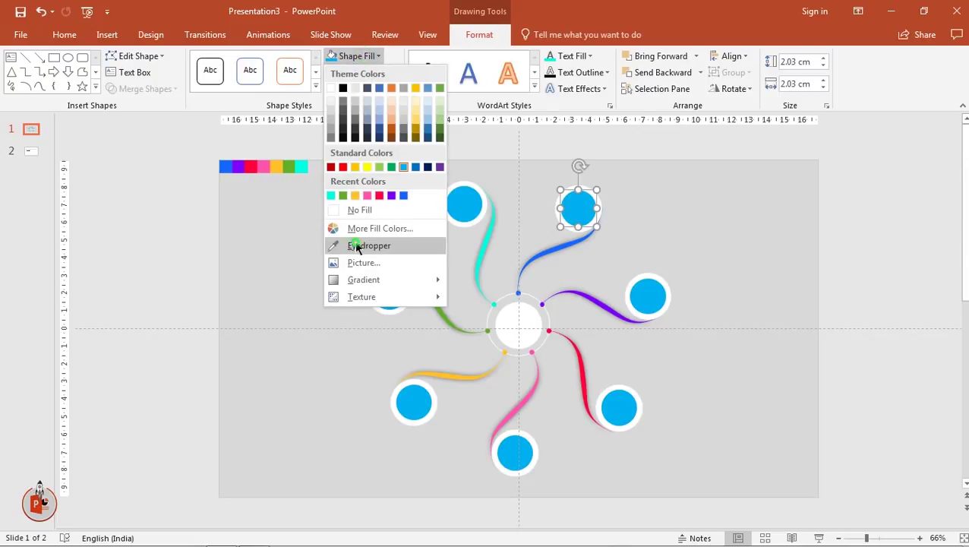
left_click(357, 245)
left_click(226, 167)
left_click(645, 294)
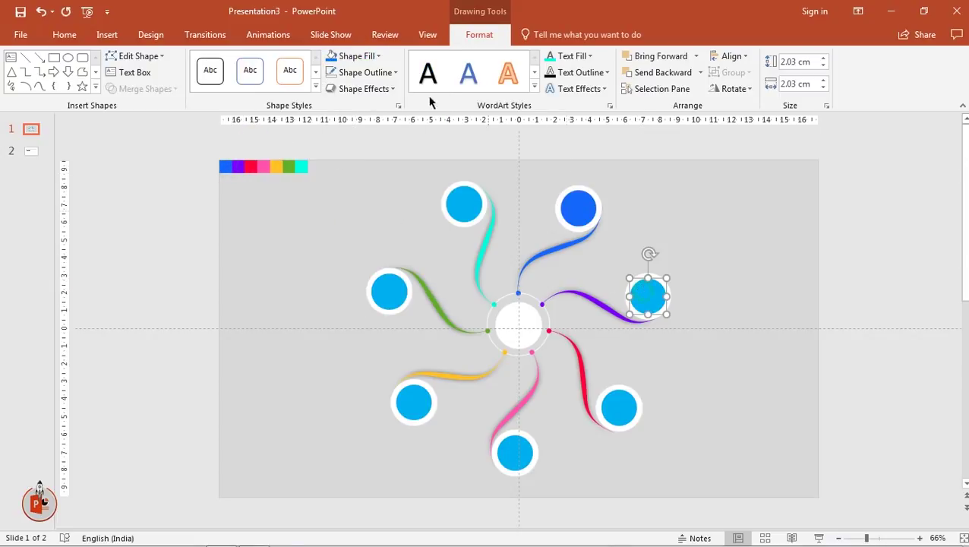
left_click(368, 58)
left_click(367, 247)
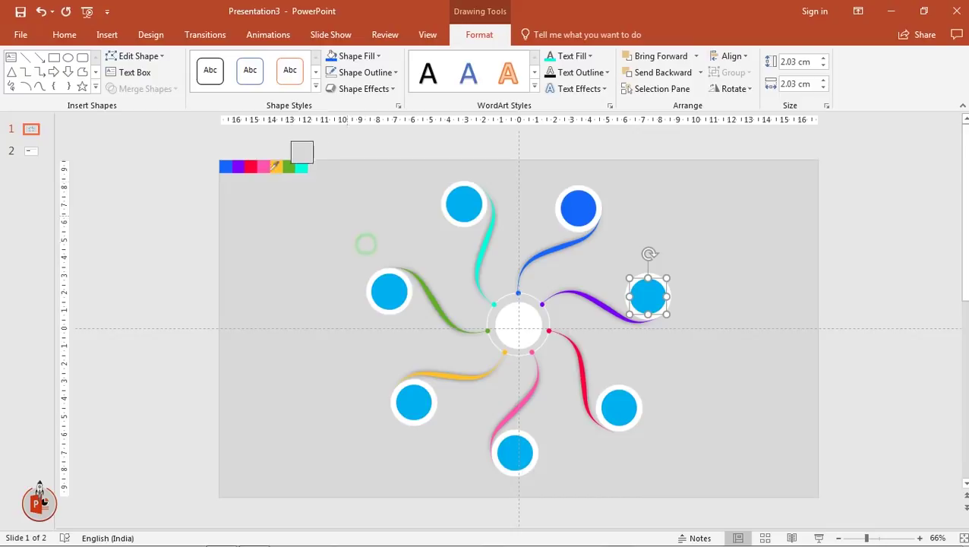
left_click(237, 166)
left_click(619, 407)
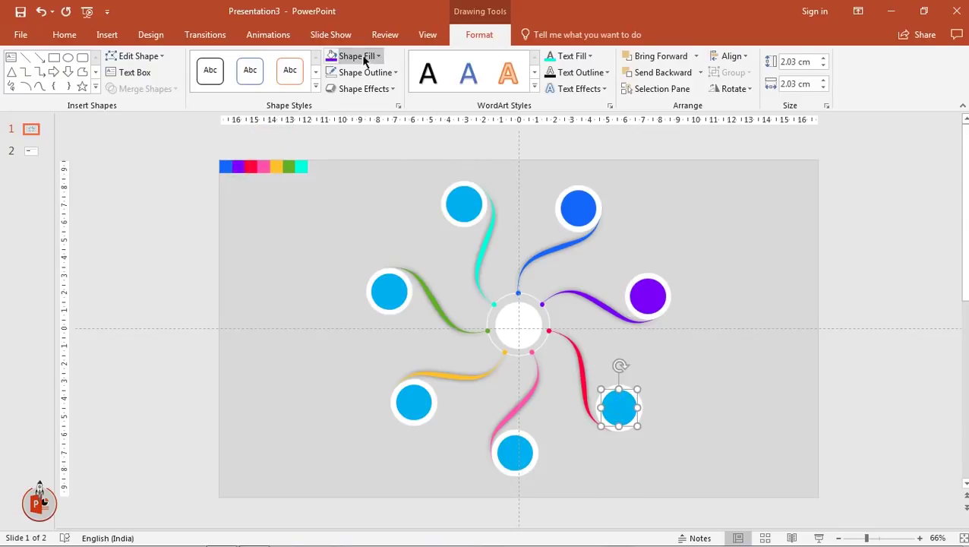
left_click(368, 57)
left_click(367, 248)
left_click(250, 166)
Eyedropper pink, yellow and green onto the bottom, lower-left and left circles
left_click(515, 454)
left_click(359, 59)
left_click(367, 248)
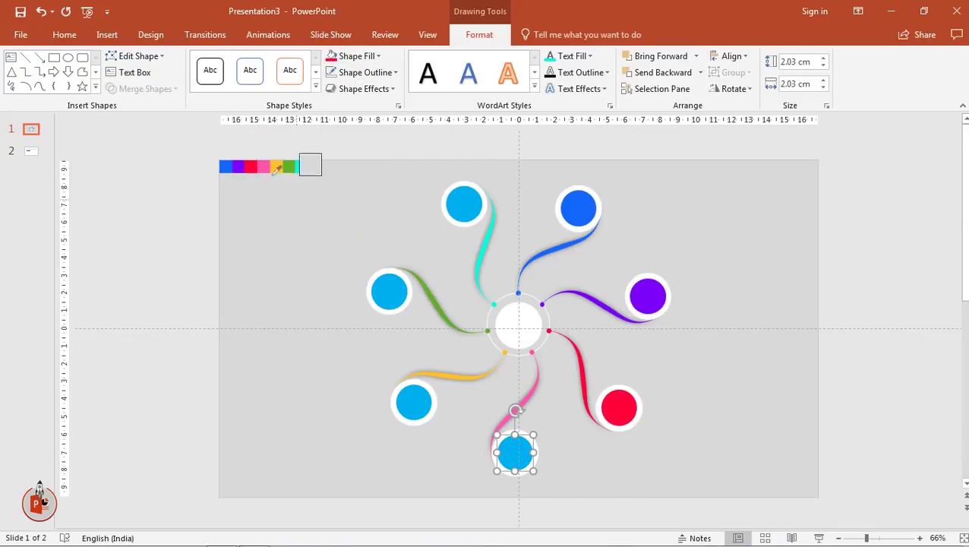
left_click(262, 166)
left_click(414, 403)
left_click(358, 58)
left_click(357, 246)
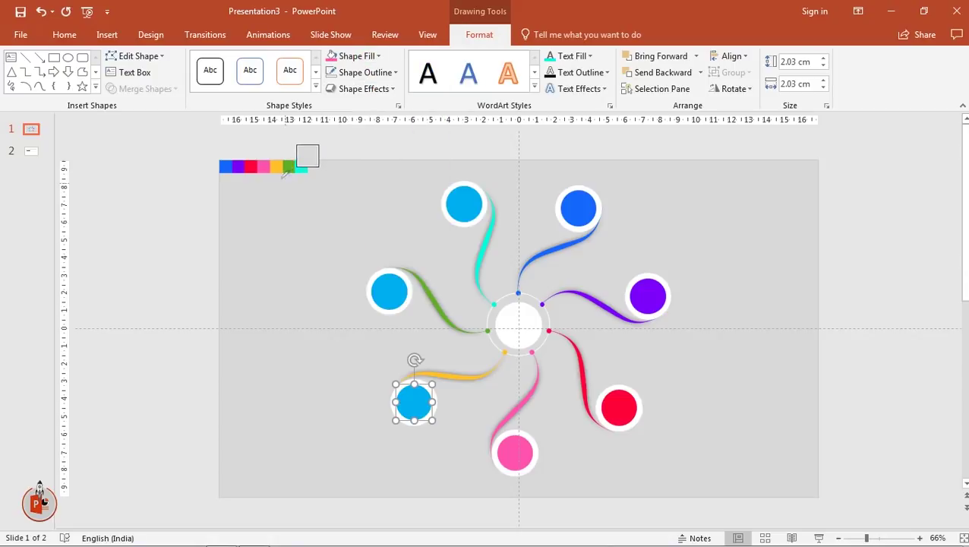
left_click(275, 166)
left_click(389, 291)
left_click(358, 57)
left_click(367, 246)
left_click(289, 167)
Colour the top-left circle cyan and drop a copy of it onto the centre circle
left_click(464, 203)
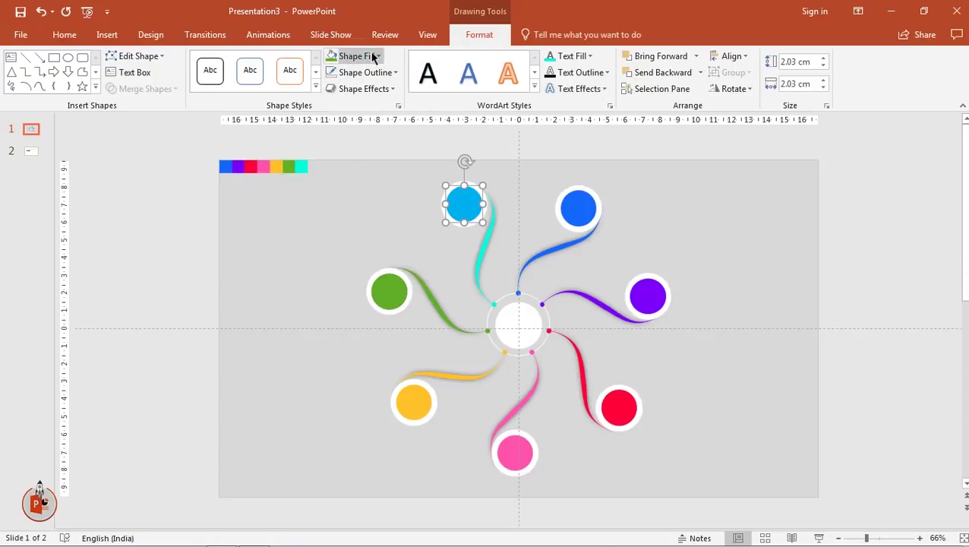
left_click(372, 58)
left_click(366, 246)
left_click(302, 167)
key("Escape")
left_click_drag(465, 208, 519, 325)
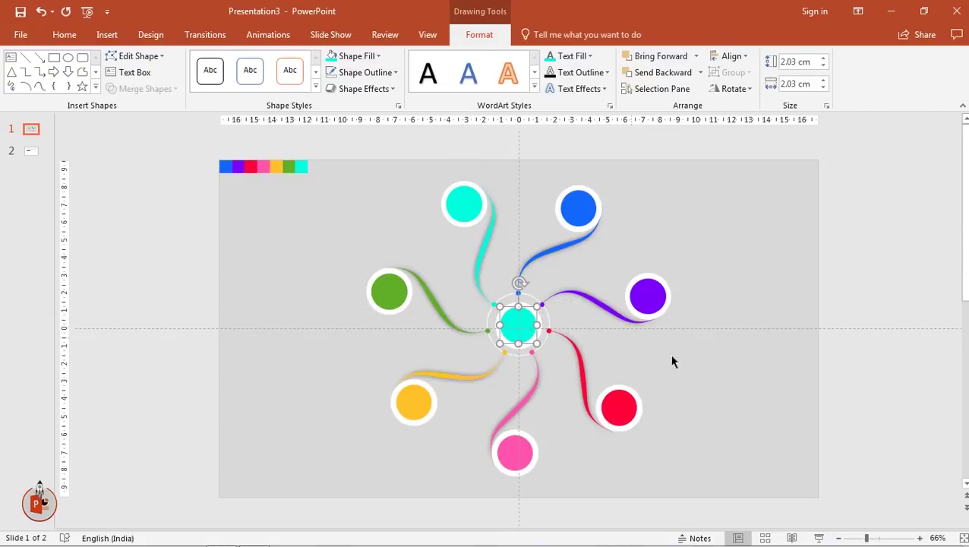
Align the cyan copy centre and middle with the central white circle
left_click(687, 360)
left_click(512, 328)
left_click(742, 361)
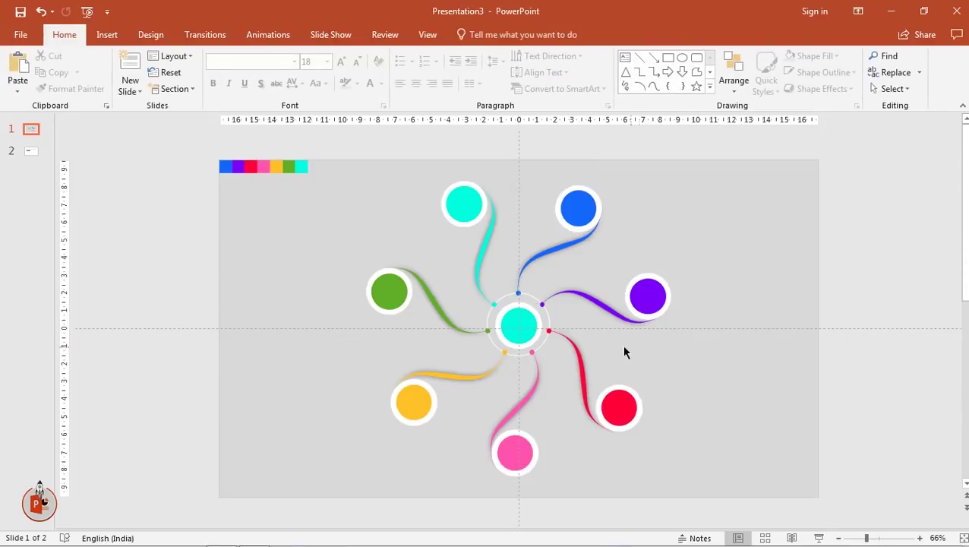
left_click(532, 332)
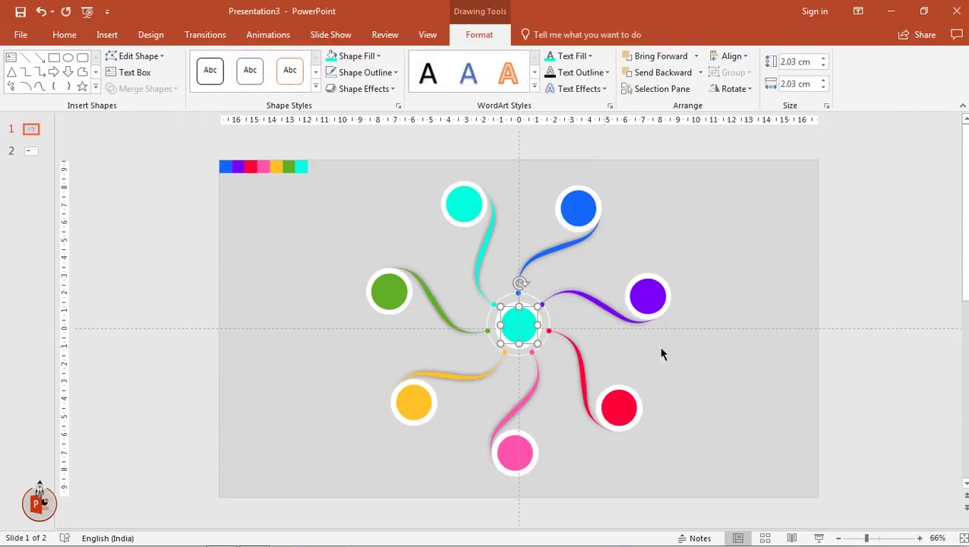
left_click(686, 347)
left_click(524, 326)
left_click(700, 349)
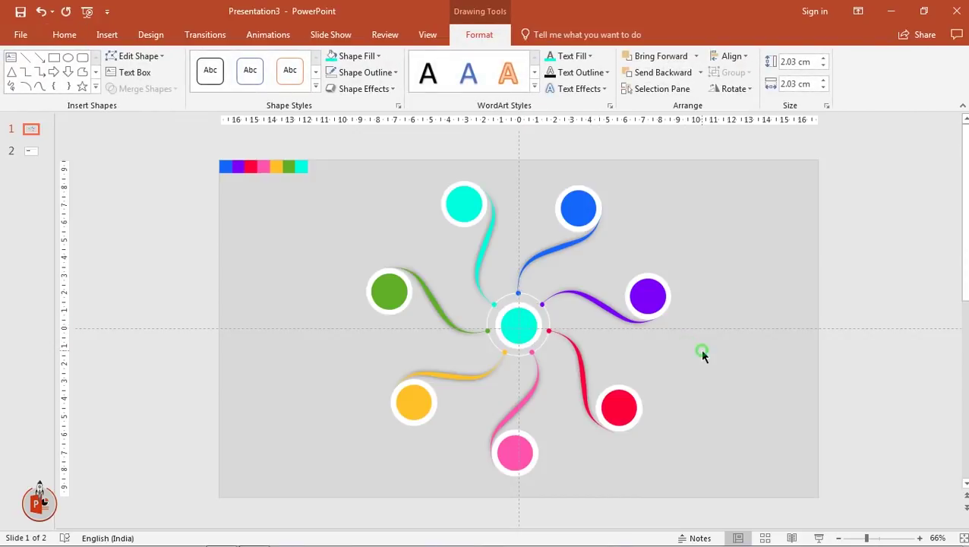
left_click(516, 307)
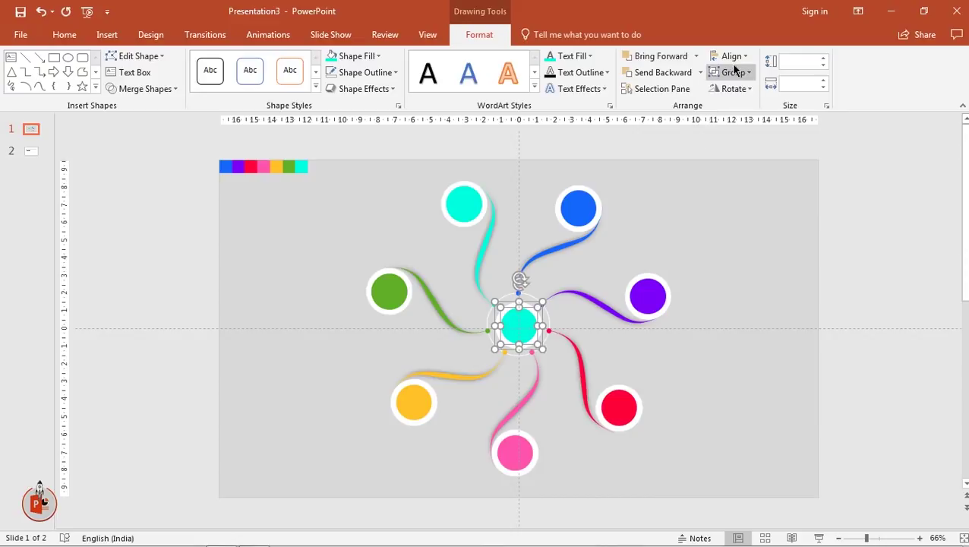
left_click(732, 57)
left_click(735, 91)
left_click(732, 57)
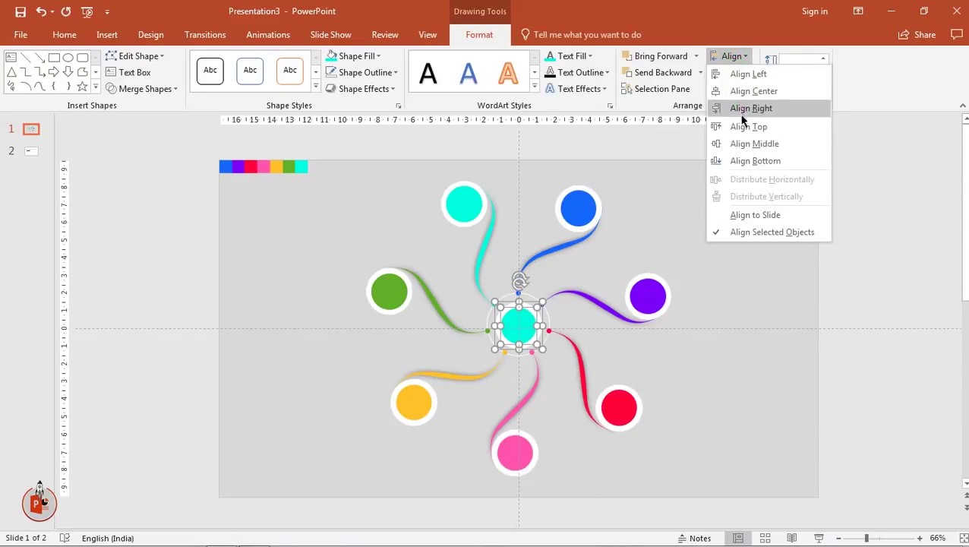
left_click(744, 143)
Fill the central circle dark navy
left_click(750, 281)
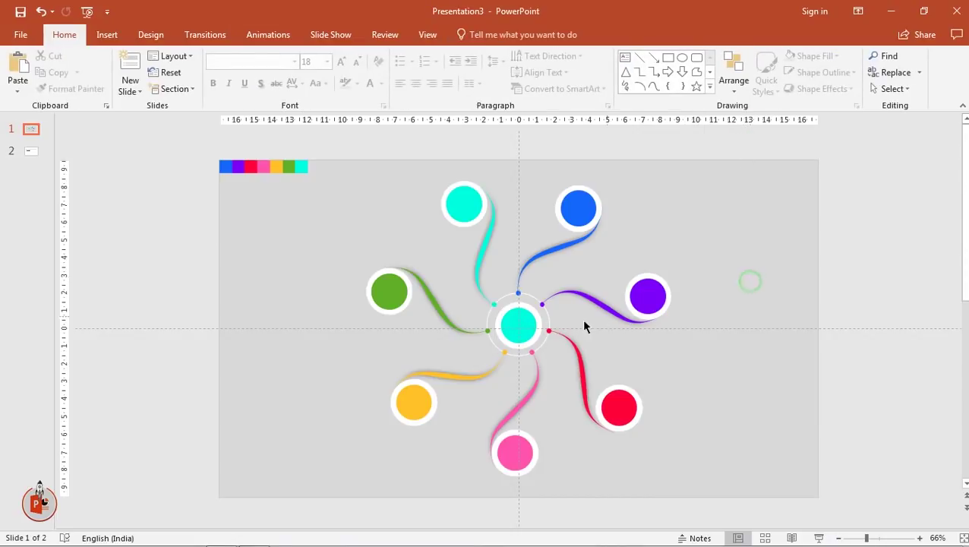
left_click(523, 322)
left_click(372, 58)
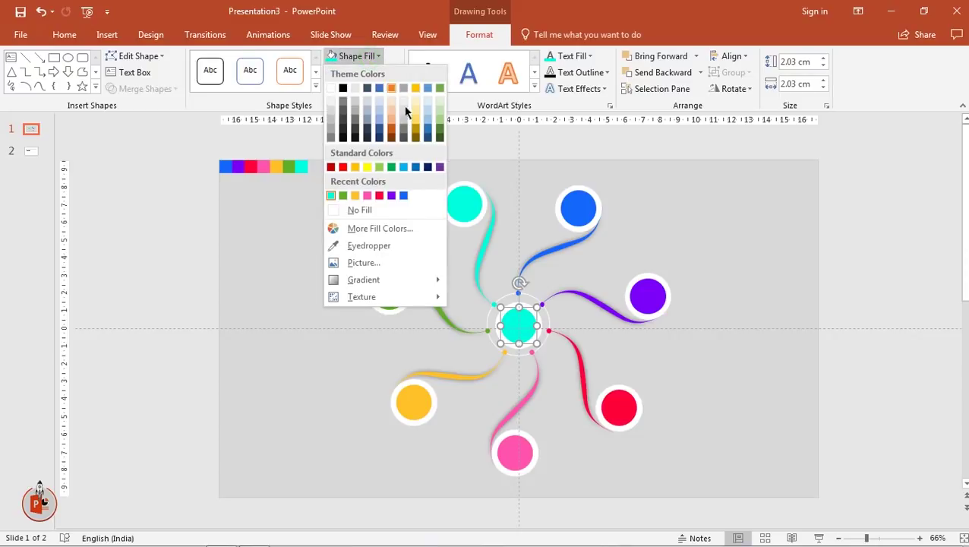
left_click(427, 167)
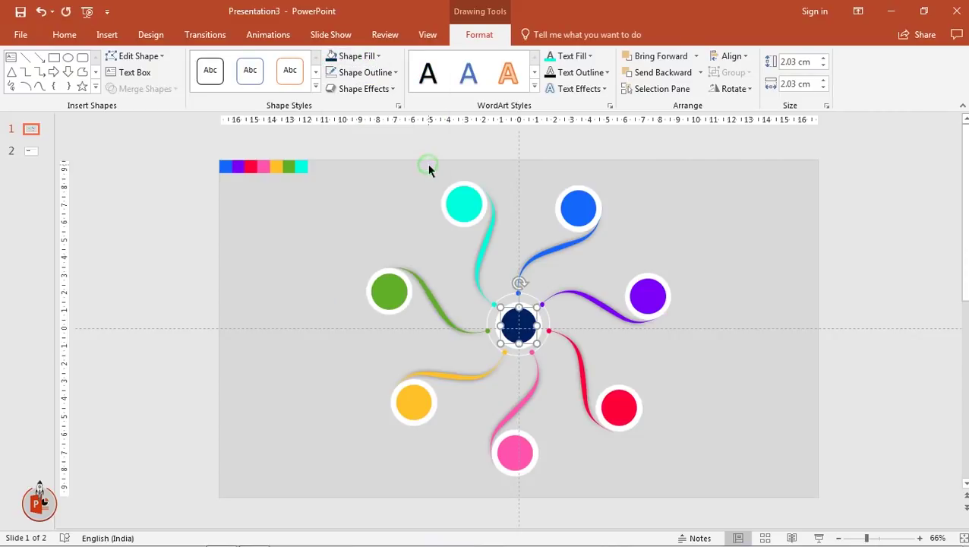
left_click(700, 240)
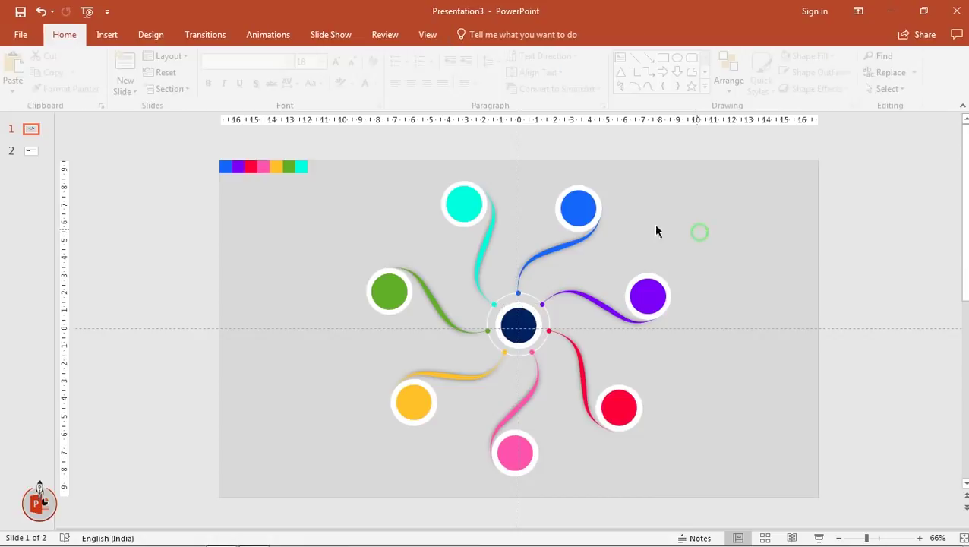
left_click(465, 205)
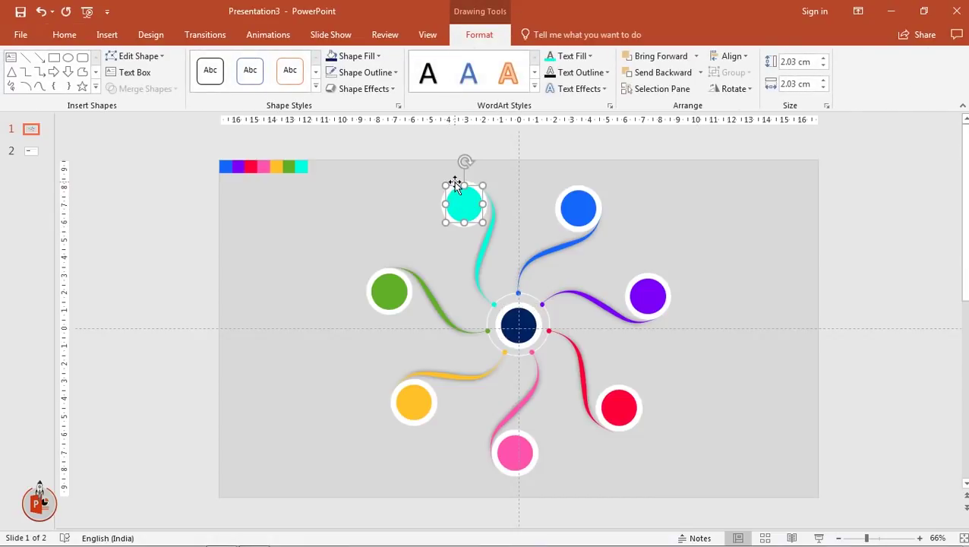
Select the white rings of all seven outer circles plus the centre ring
left_click(501, 173)
left_click(467, 181)
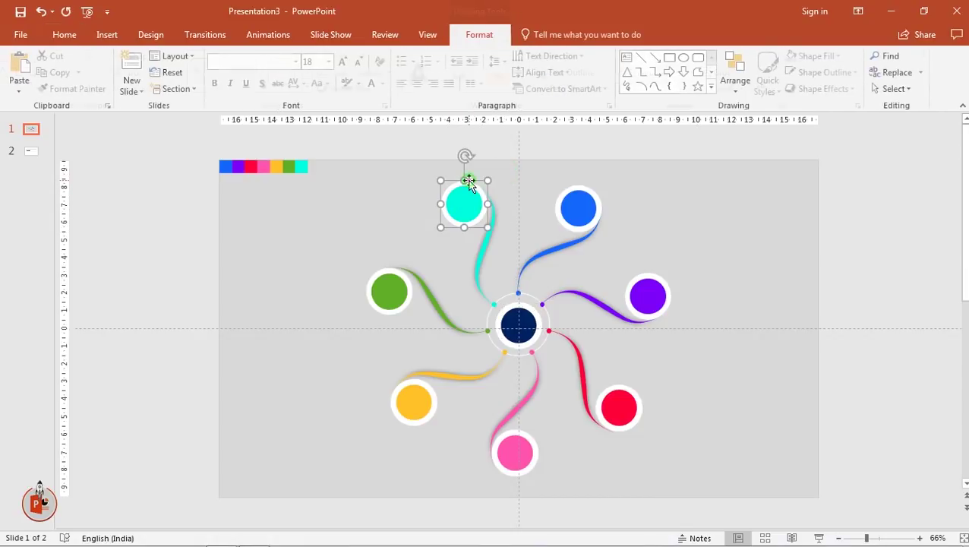
left_click(577, 186, "shift")
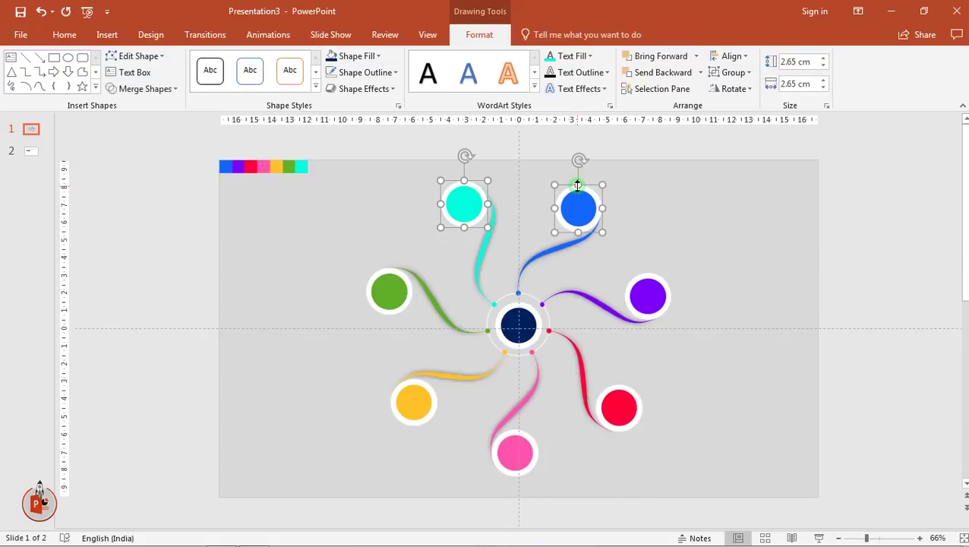
left_click(663, 281, "shift")
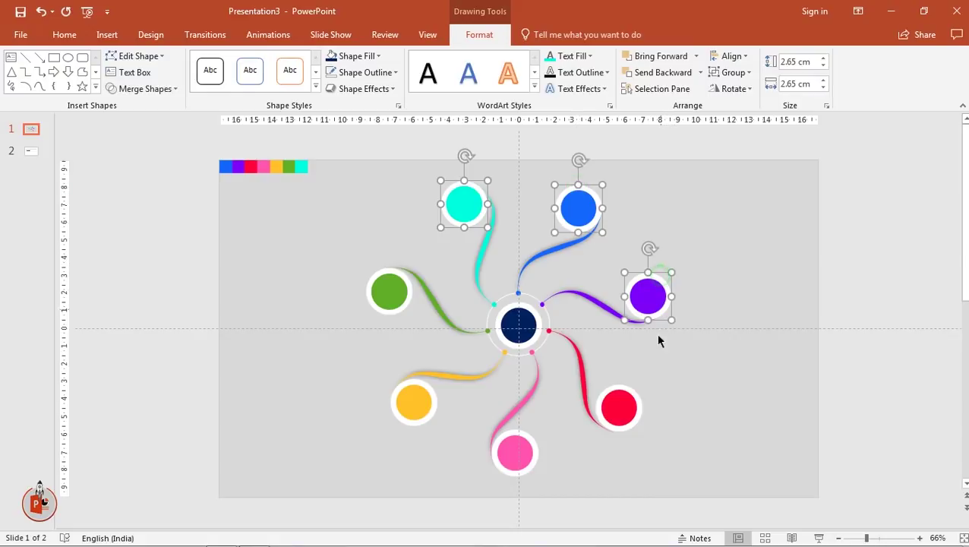
left_click(631, 390, "shift")
left_click(538, 464, "shift")
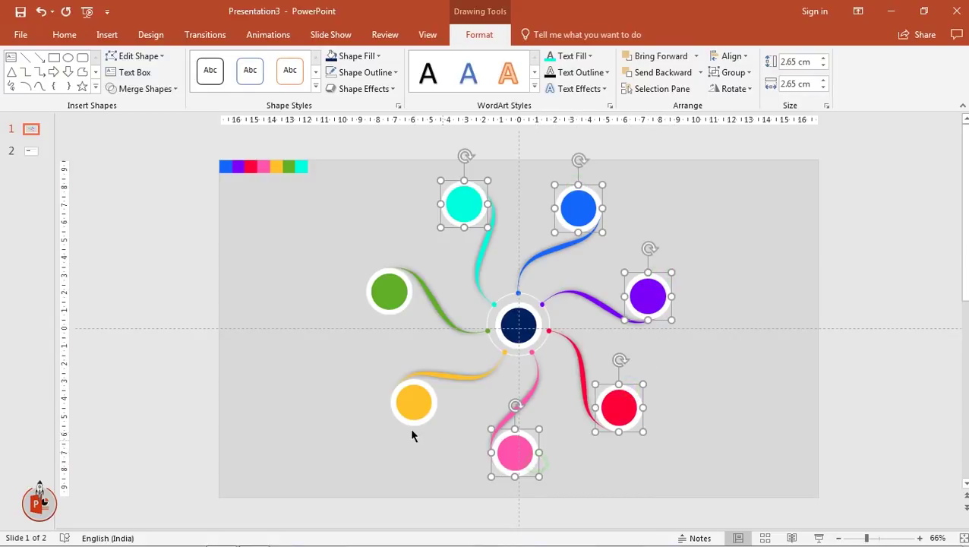
left_click(409, 425, "shift")
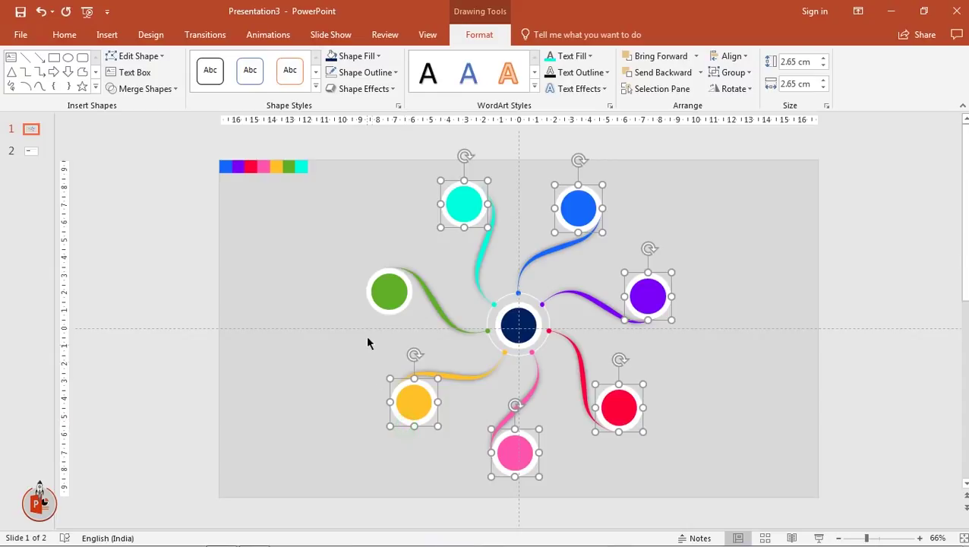
left_click(377, 279, "shift")
right_click(375, 278)
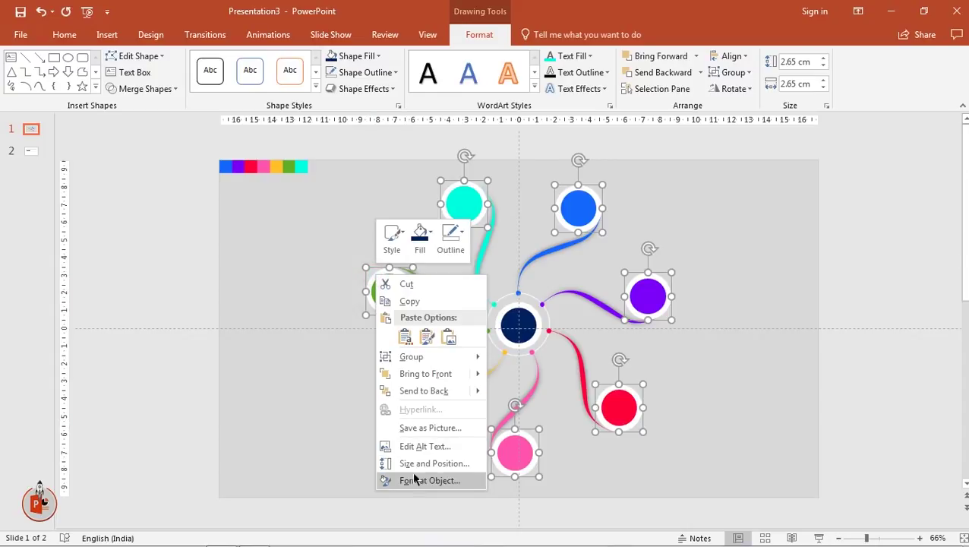
left_click(532, 341)
left_click(536, 343, "shift")
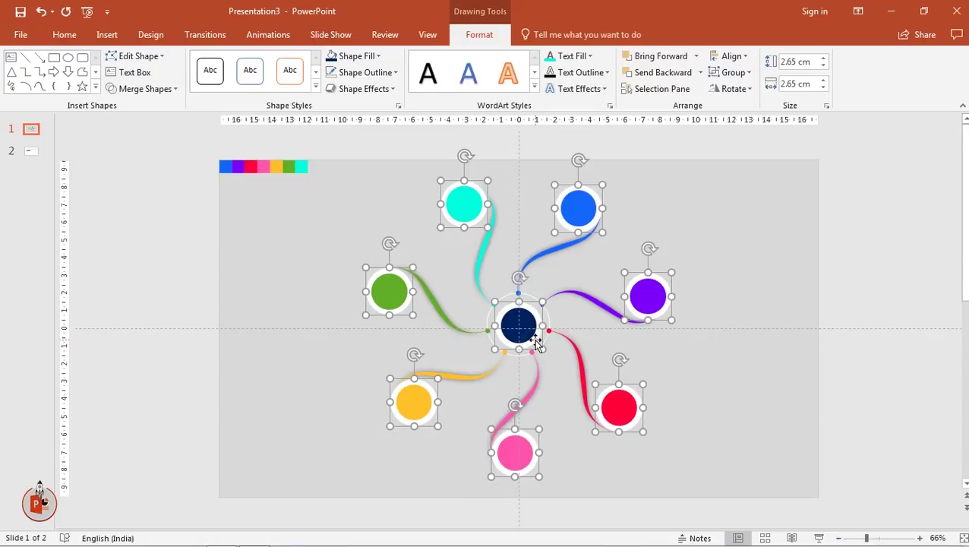
right_click(536, 343)
Apply an outer centred shadow to the rings, with blur raised to about 12 pt
left_click(573, 329)
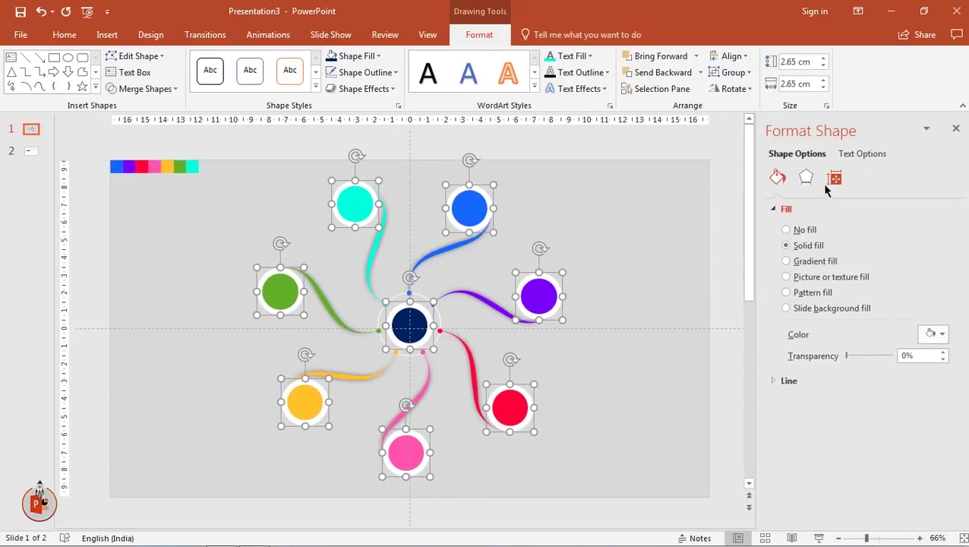
left_click(807, 178)
left_click(934, 228)
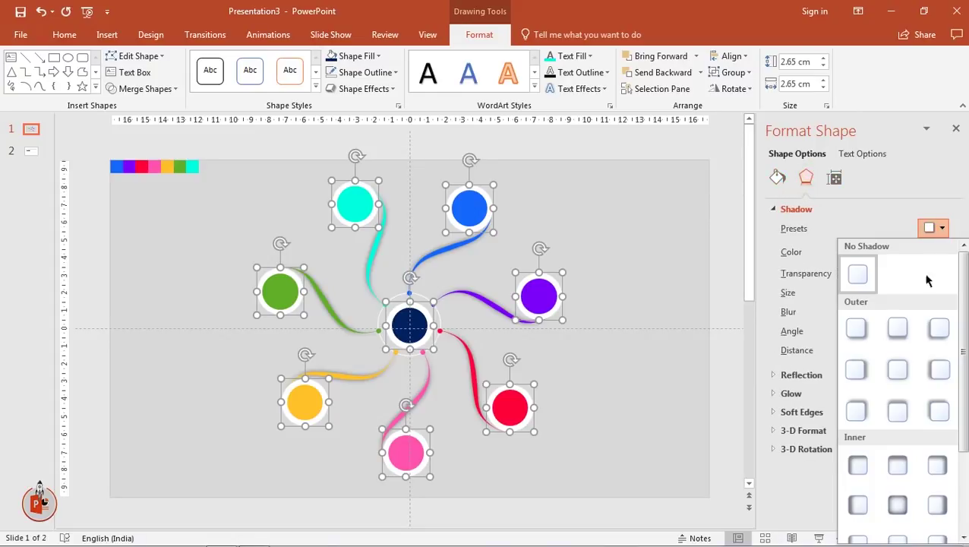
left_click(898, 370)
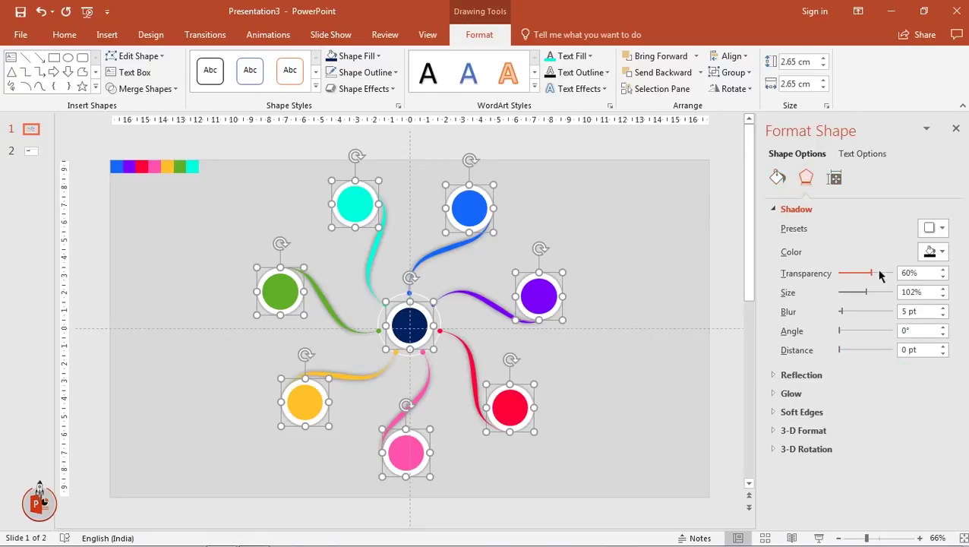
left_click_drag(872, 276, 866, 278)
left_click(944, 309)
left_click(944, 309)
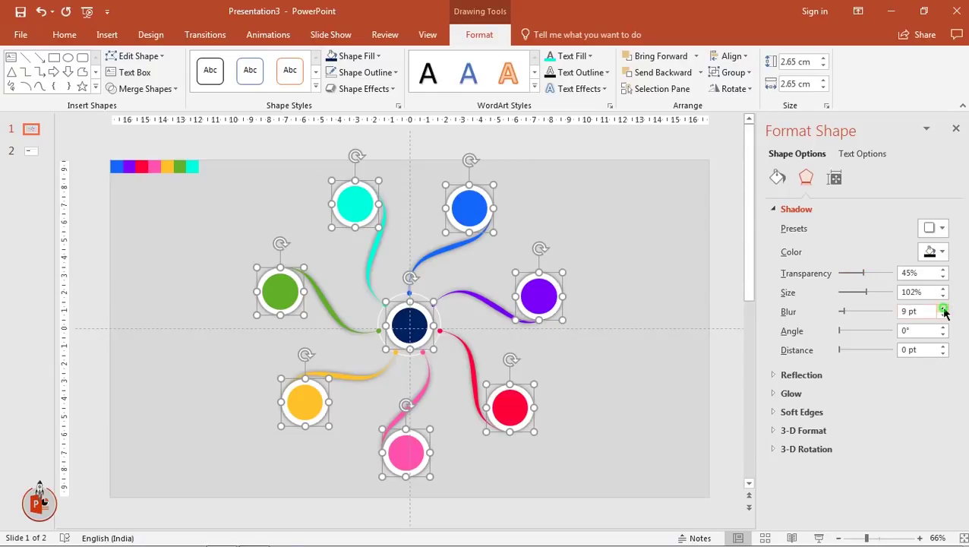
left_click(944, 310)
left_click(944, 310)
left_click(944, 310)
left_click(956, 131)
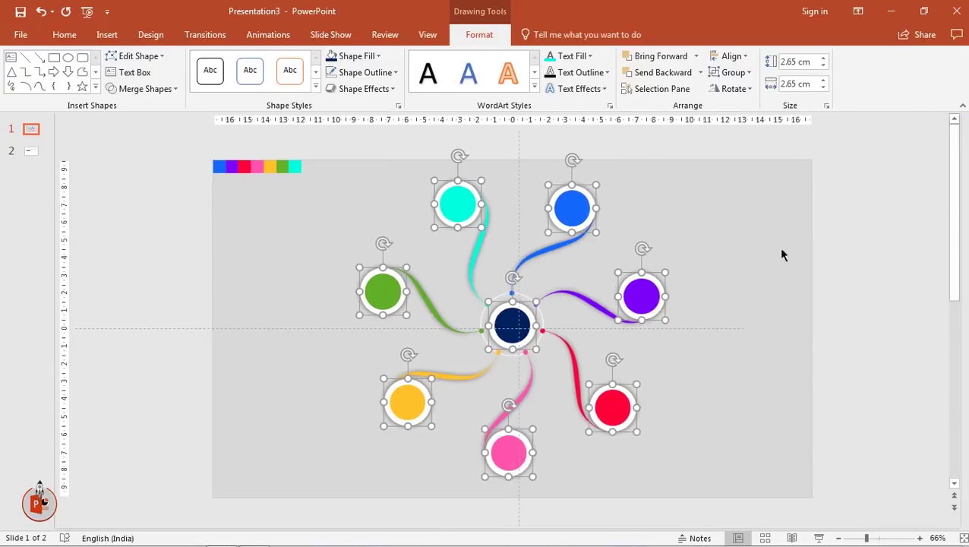
left_click(794, 276)
Select the navy centre circle plus the cyan, blue, purple, red, pink, yellow and green circles
left_click(523, 323)
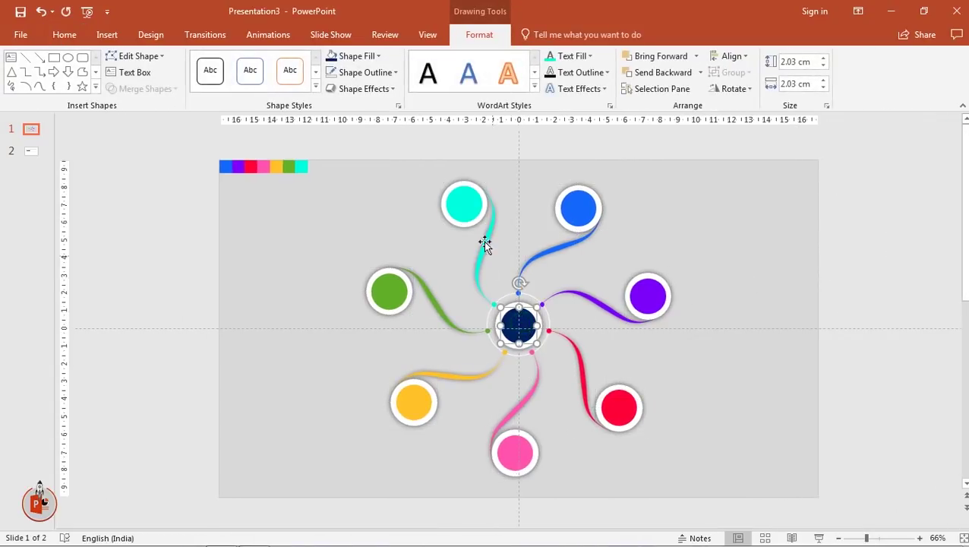
left_click(464, 205, "shift")
left_click(566, 203, "shift")
left_click(648, 297, "shift")
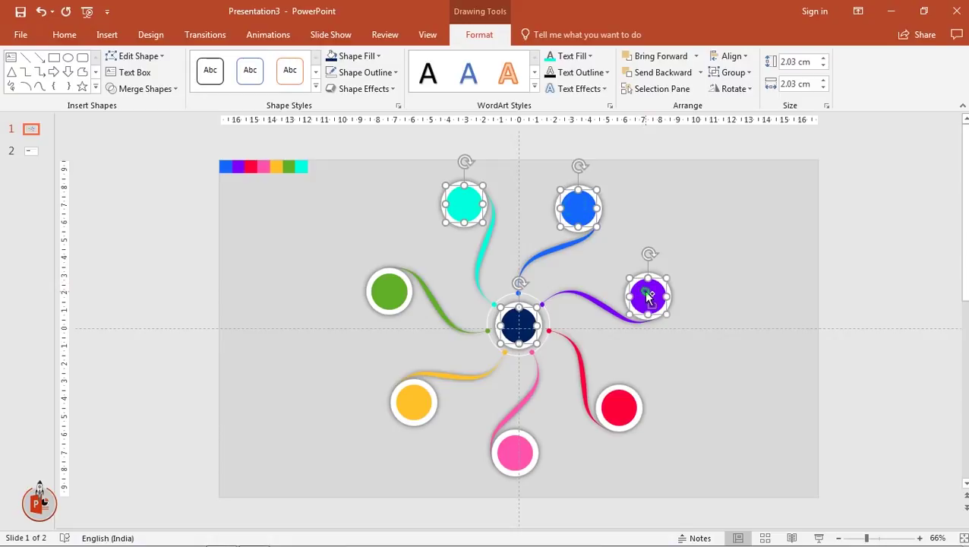
left_click(629, 417, "shift")
left_click(519, 449, "shift")
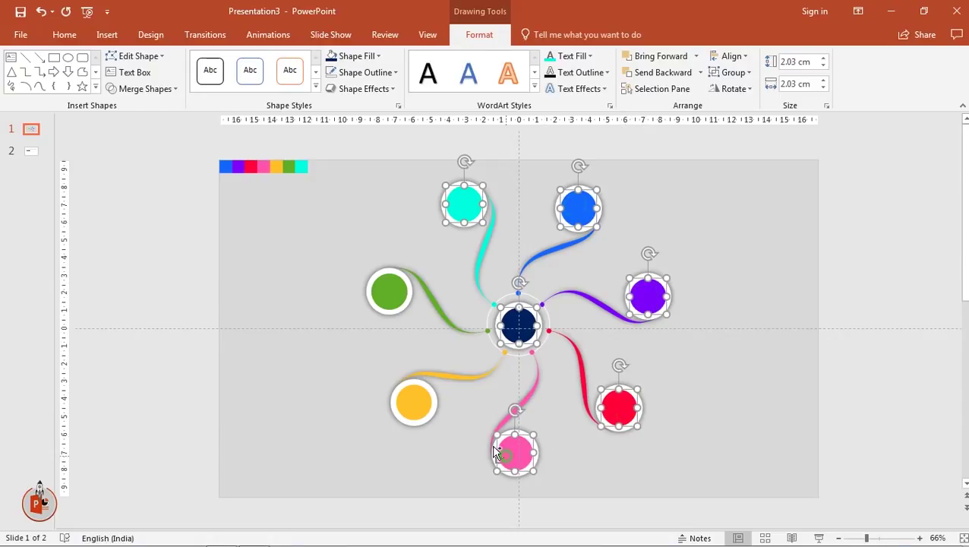
left_click(408, 401, "shift")
left_click(392, 295, "shift")
Apply an Inner shadow preset with 39% transparency and blur raised to 15 pt
right_click(388, 286)
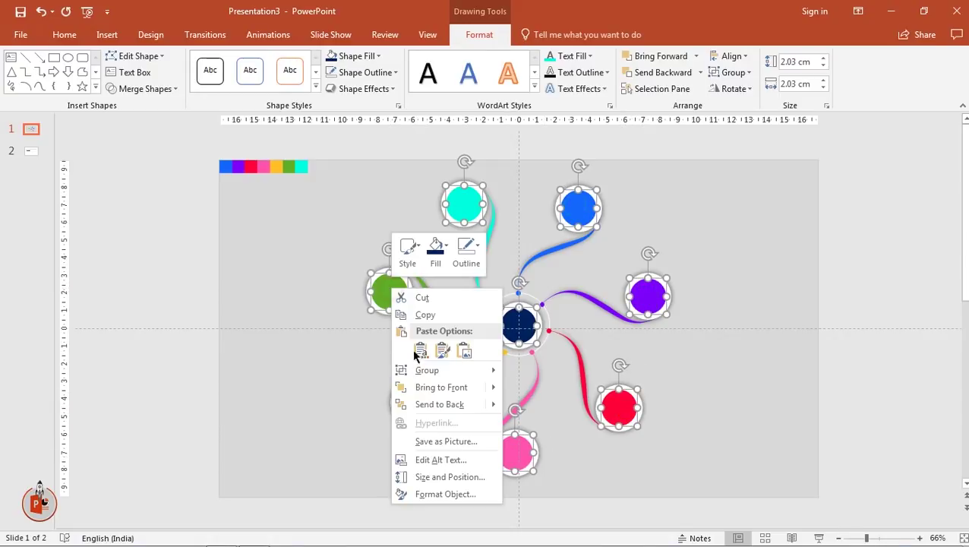
left_click(425, 493)
left_click(807, 177)
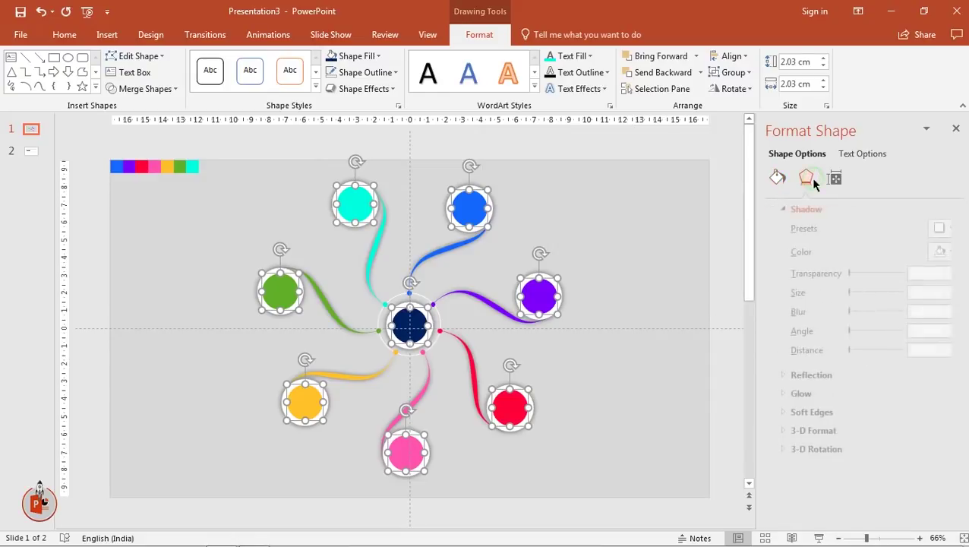
left_click(934, 229)
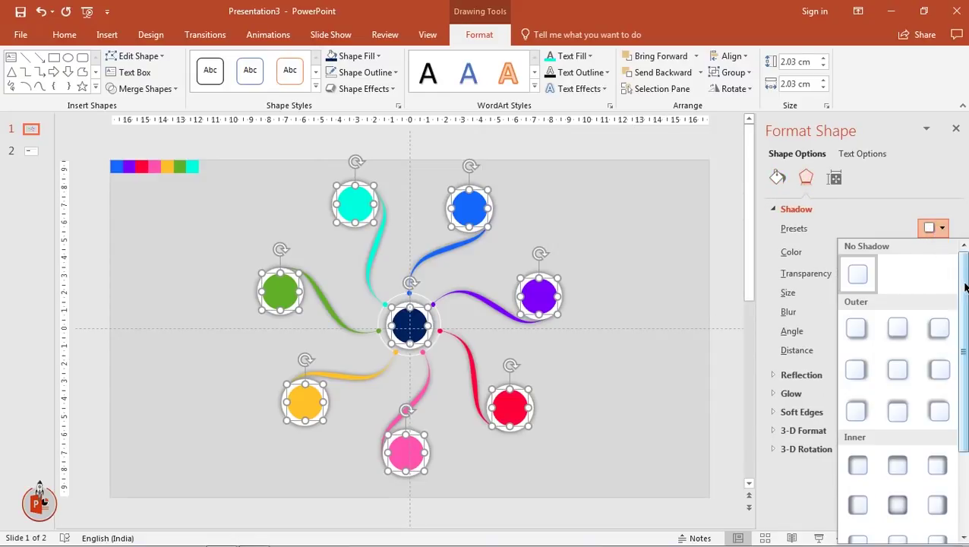
scroll(962, 289, "down", 3)
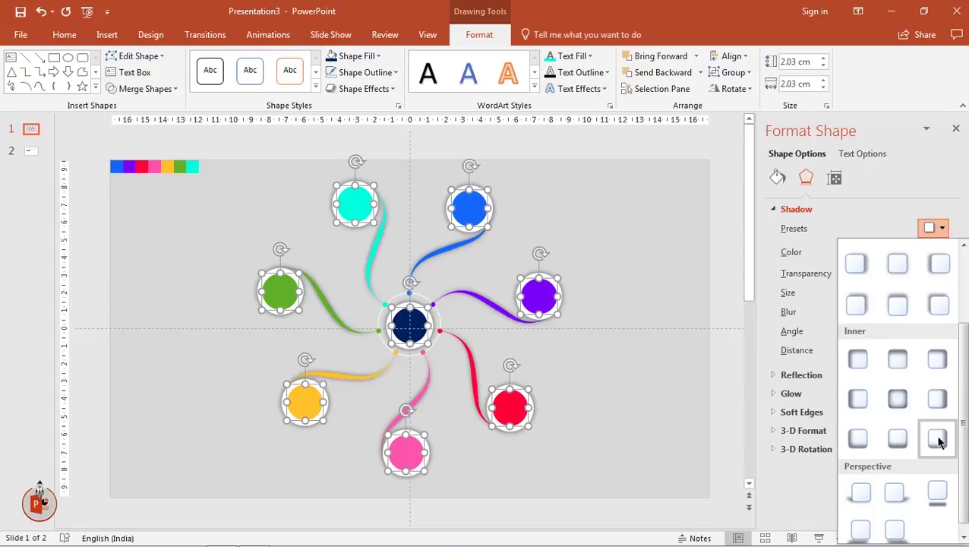
left_click(938, 438)
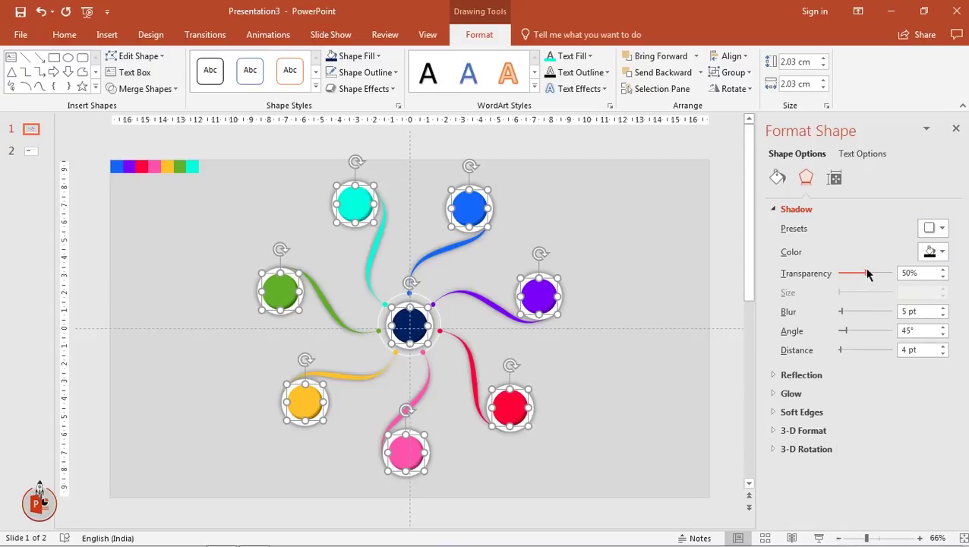
left_click_drag(864, 274, 859, 273)
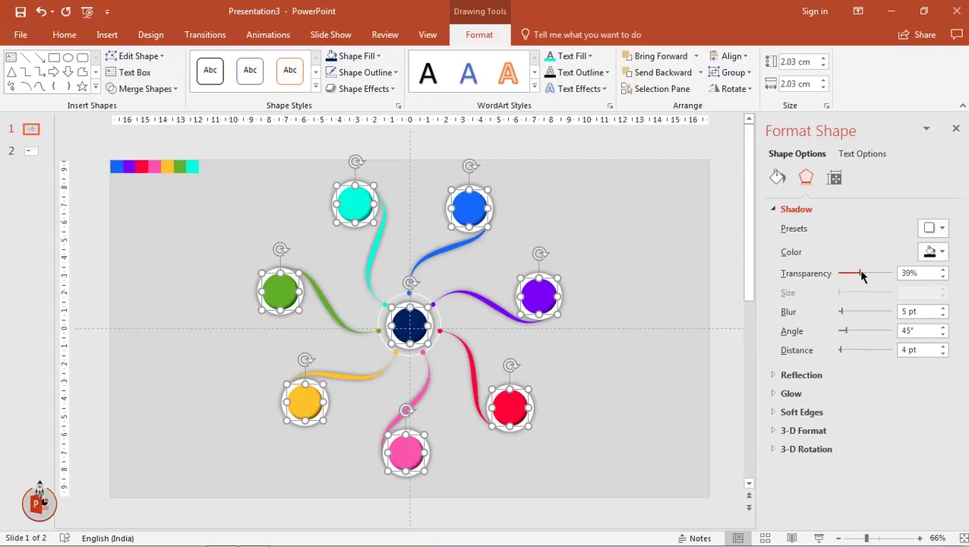
triple_click(941, 307)
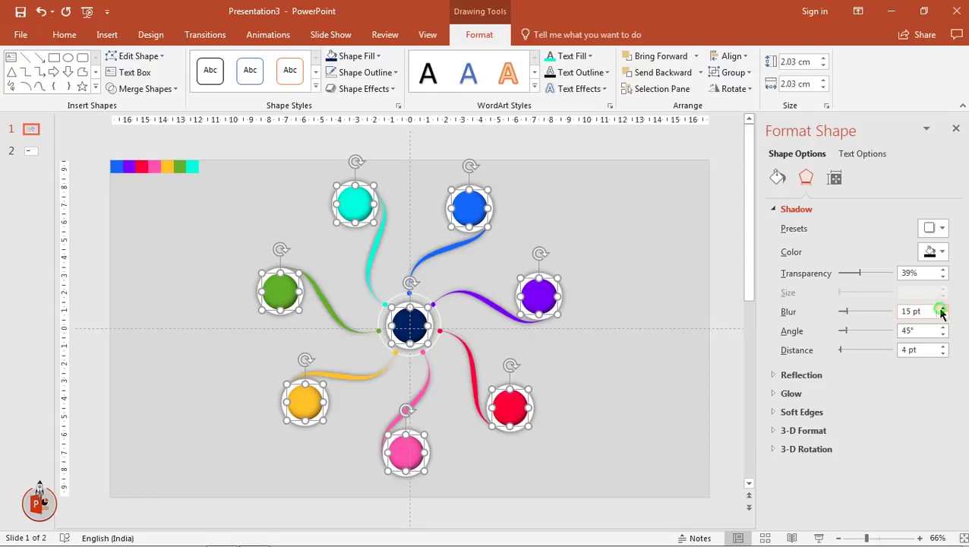
left_click(942, 311)
left_click(956, 128)
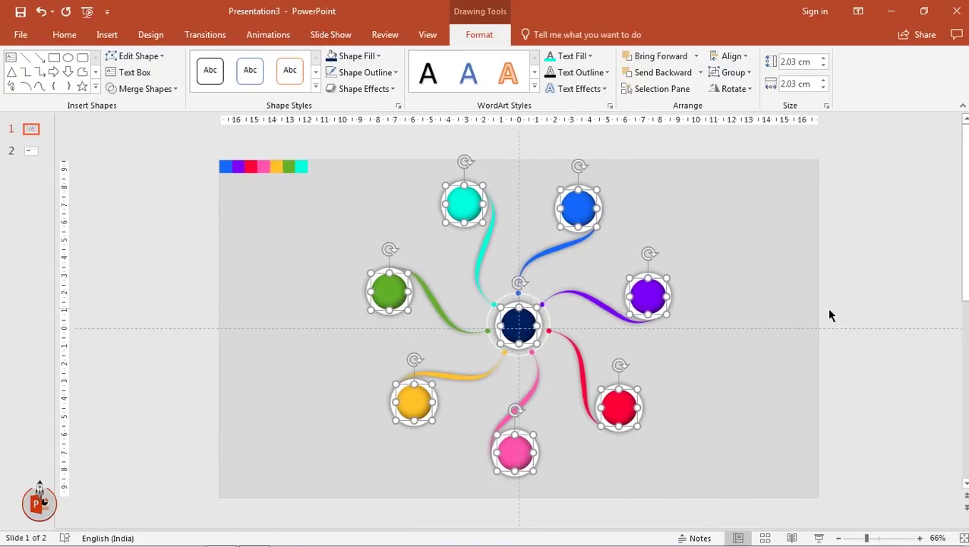
left_click(829, 315)
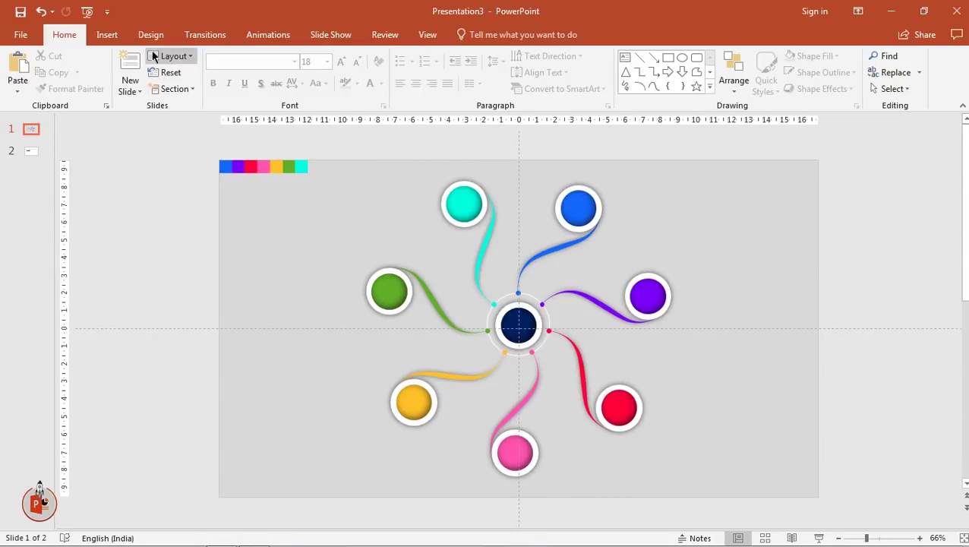
Draw a circle at the slide's top-left with no outline and black fill
left_click(107, 35)
left_click(243, 91)
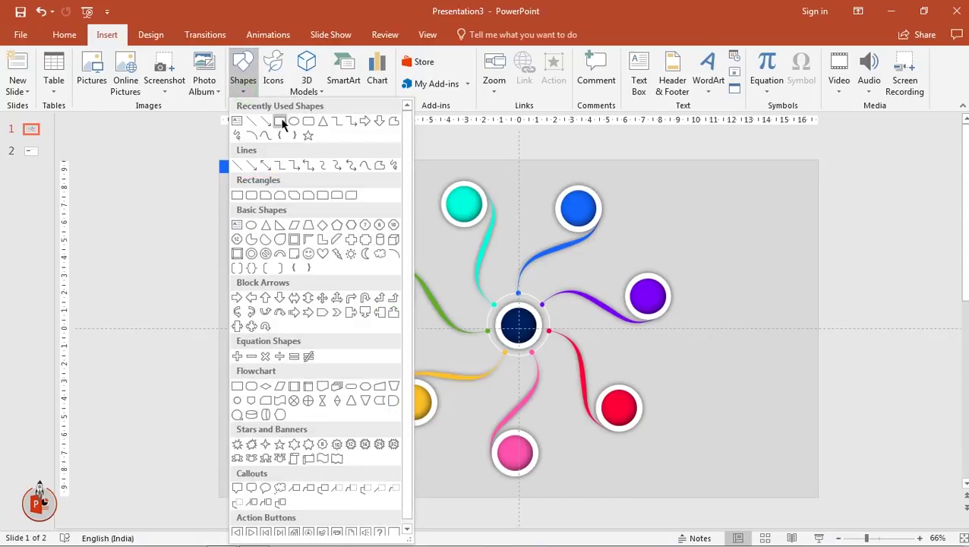
left_click(290, 120)
left_click_drag(242, 213, 316, 280)
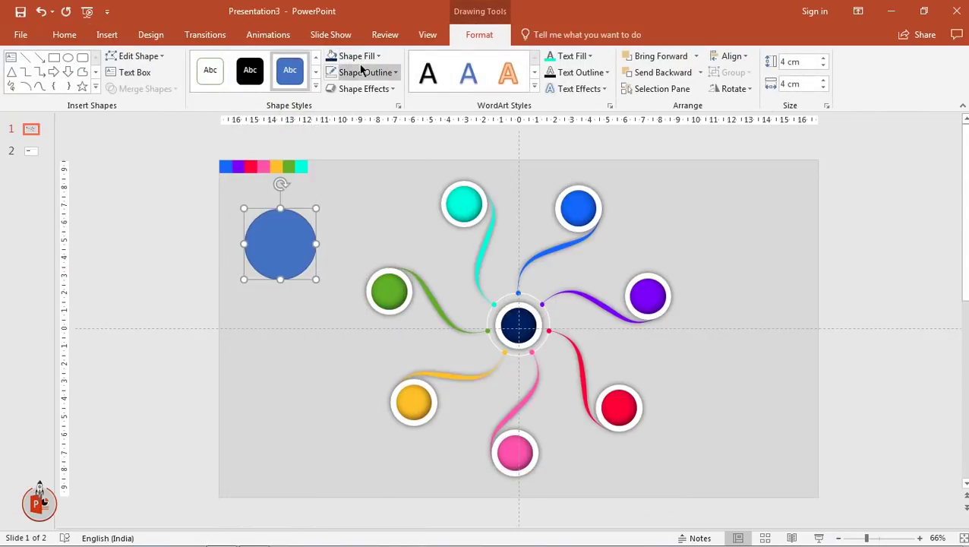
left_click(362, 72)
left_click(363, 224)
left_click(357, 57)
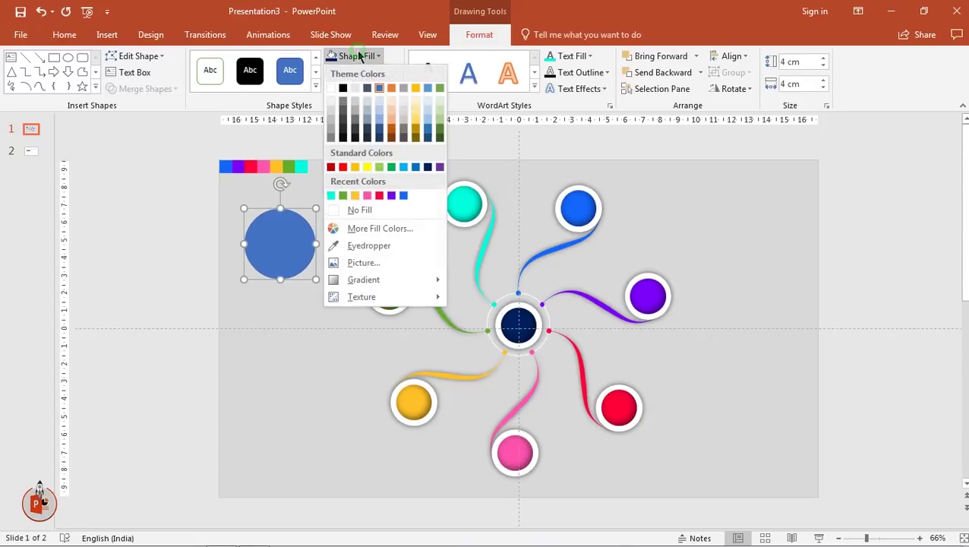
left_click(342, 89)
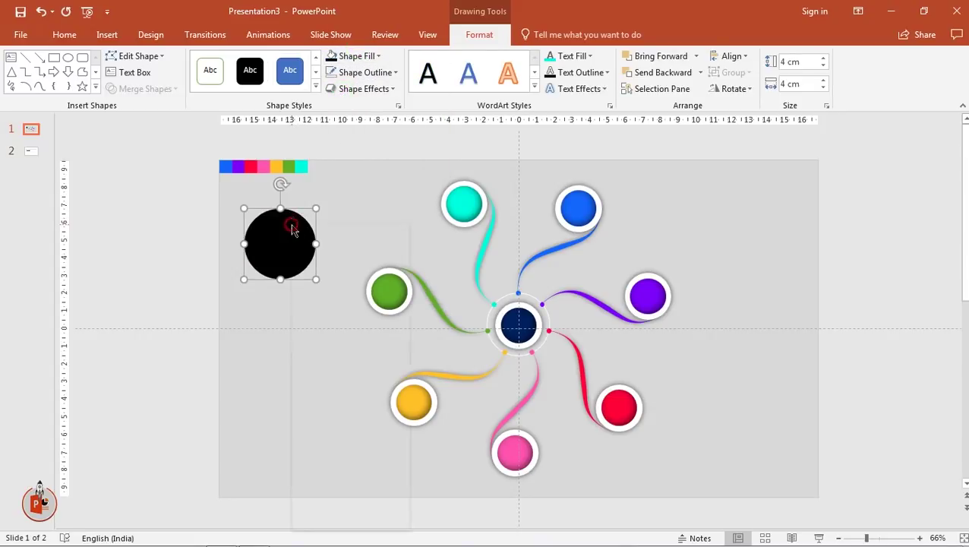
Give the black circle 50 pt soft edges, enlarge it to 4.61 cm, and place it on the blue circle
right_click(293, 225)
left_click(348, 519)
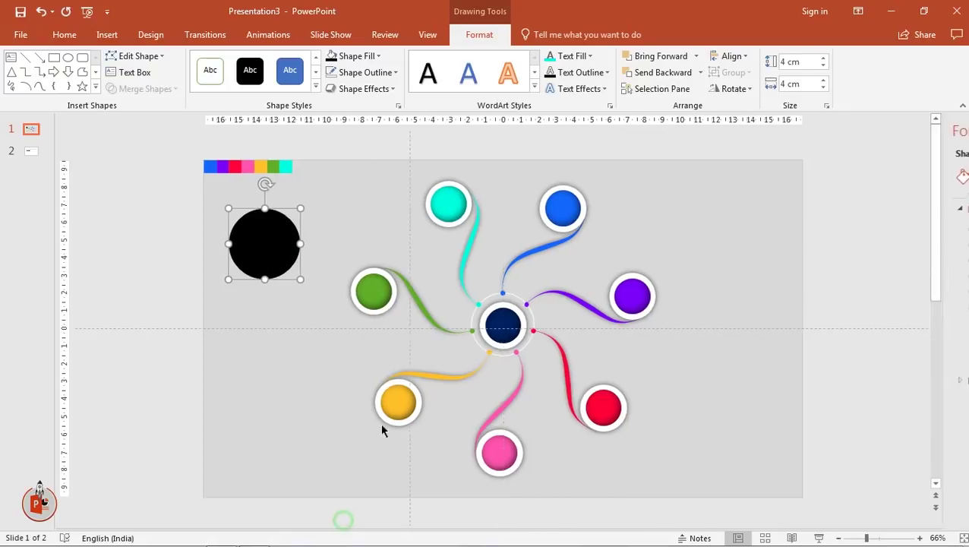
left_click(806, 179)
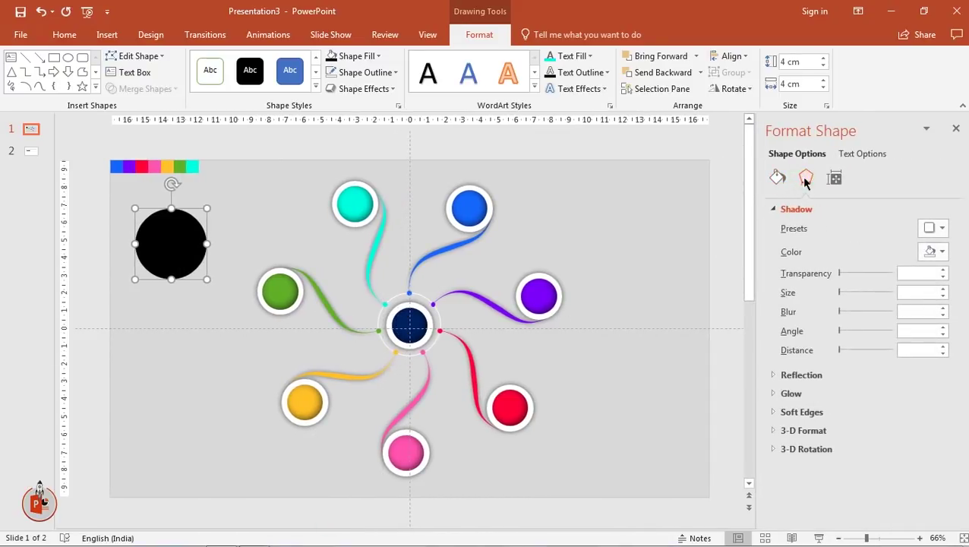
left_click(799, 413)
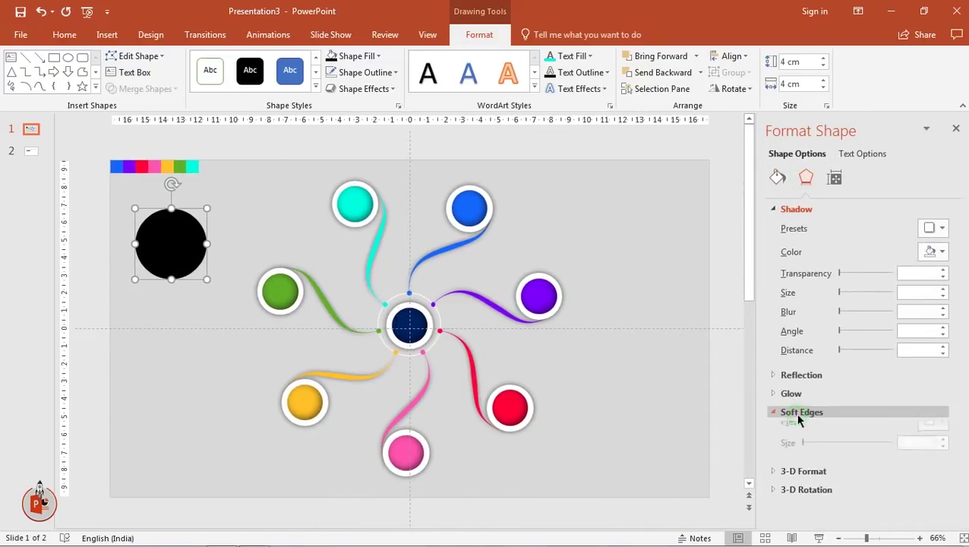
left_click(933, 432)
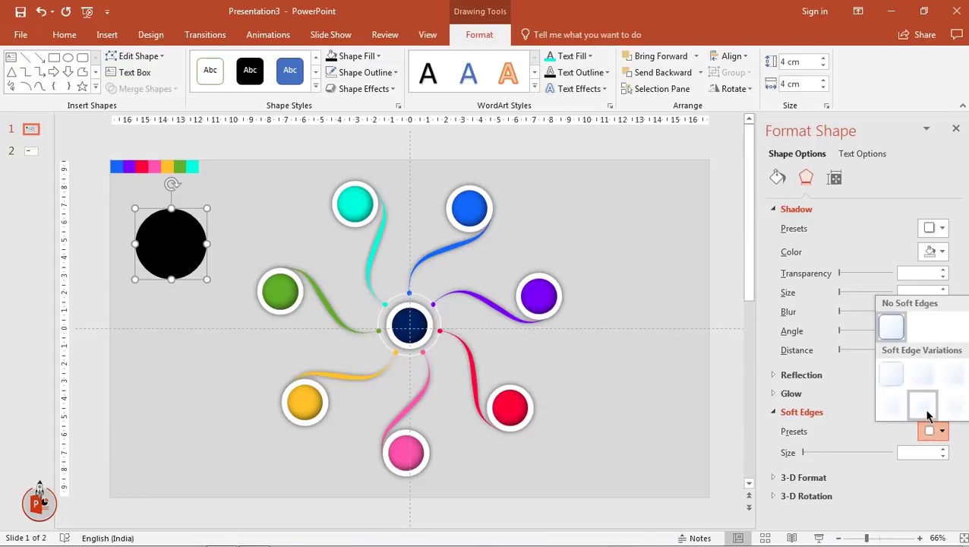
left_click(925, 410)
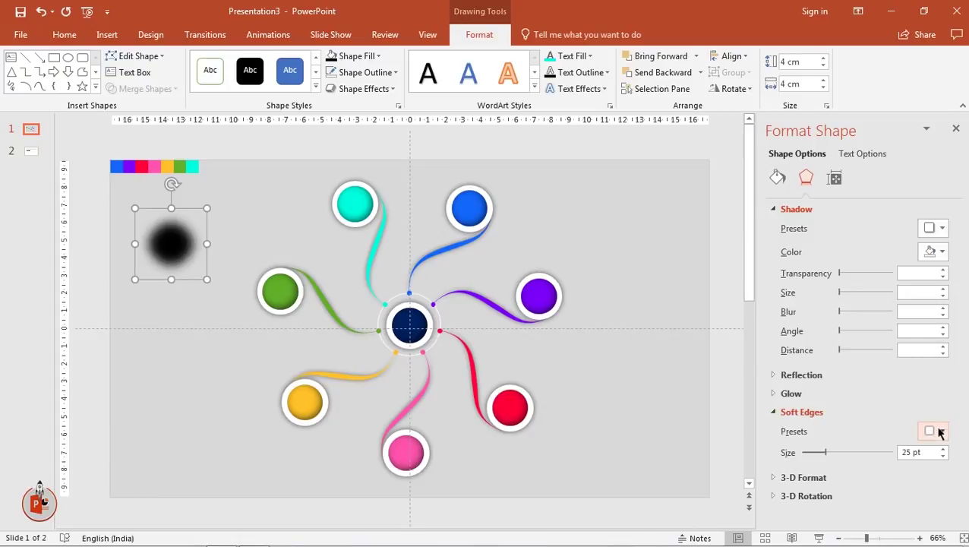
left_click(933, 431)
left_click(946, 408)
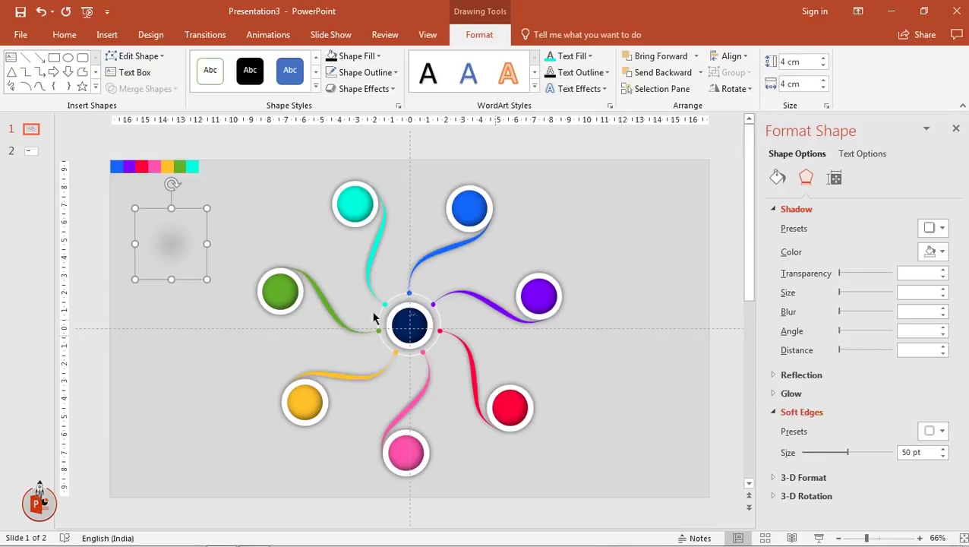
left_click_drag(208, 280, 217, 285)
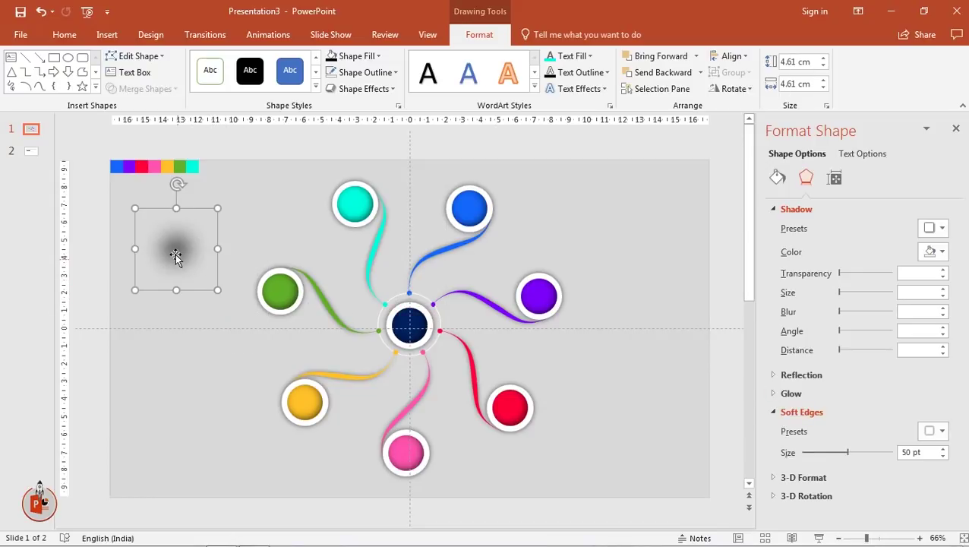
left_click_drag(175, 257, 484, 231)
Send the shadow blob behind the blue circle and nudge it into place
right_click(484, 232)
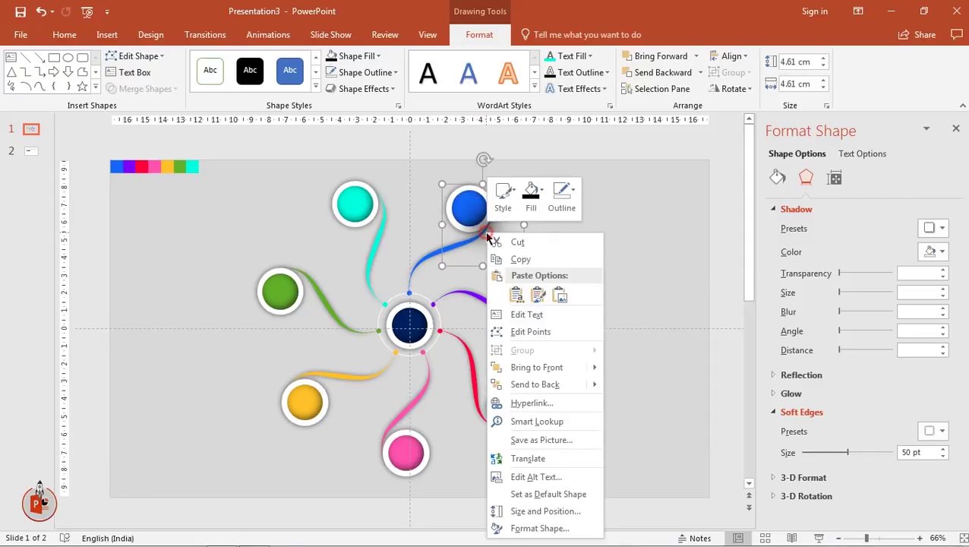
left_click(542, 385)
left_click_drag(495, 236, 493, 235)
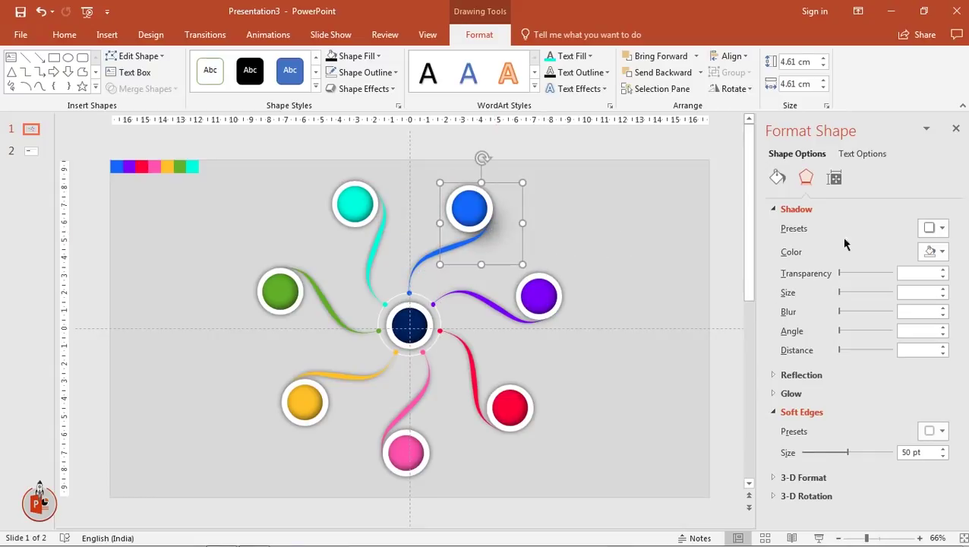
left_click(946, 131)
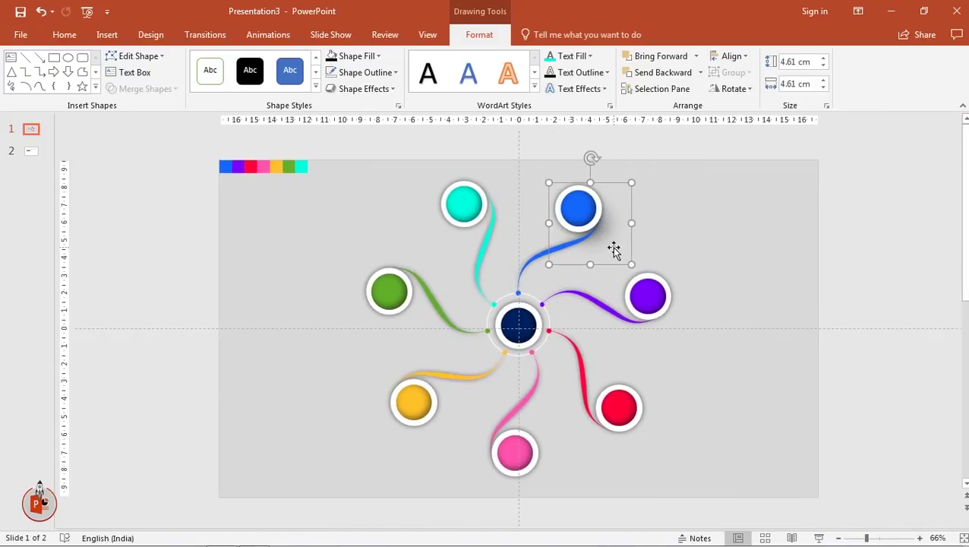
Duplicate the shadow and set the copy behind the purple circle
key("ctrl+d")
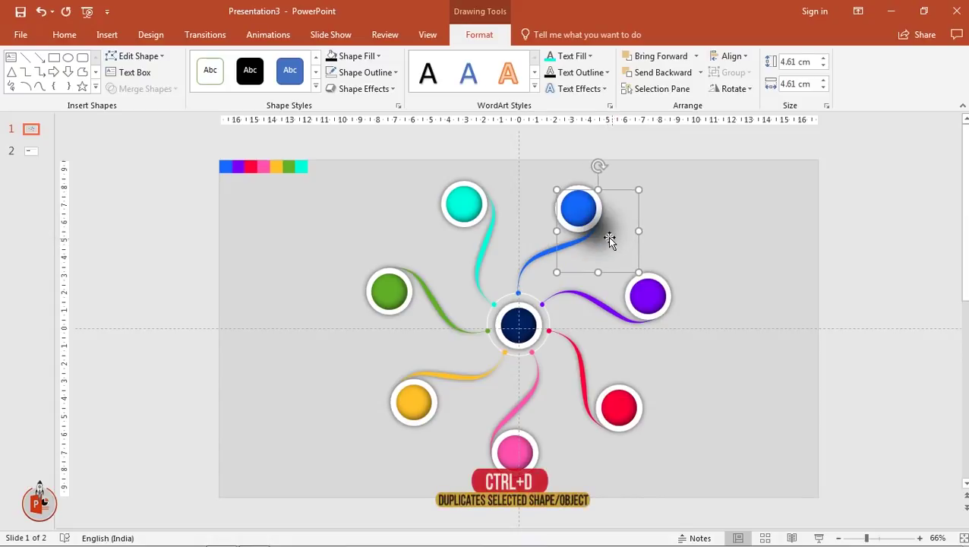
left_click_drag(612, 240, 664, 322)
right_click(664, 324)
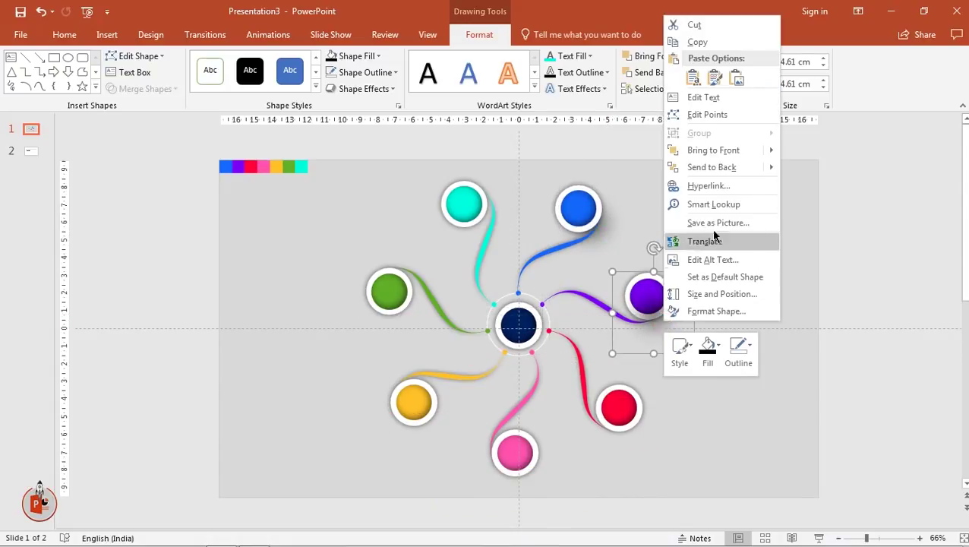
left_click(716, 170)
left_click_drag(669, 325, 673, 324)
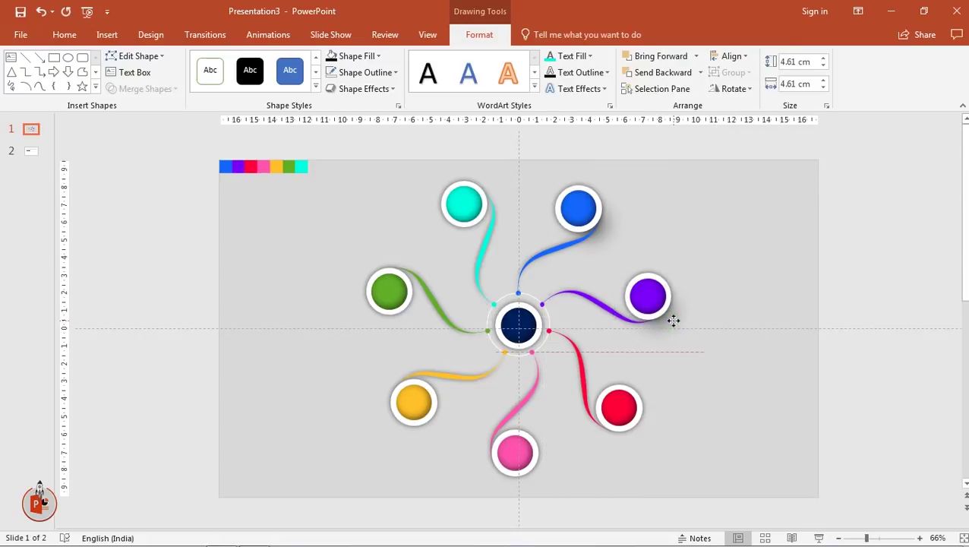
Position shadow copies under the red and pink circles and send each behind its circle
key("ctrl+d")
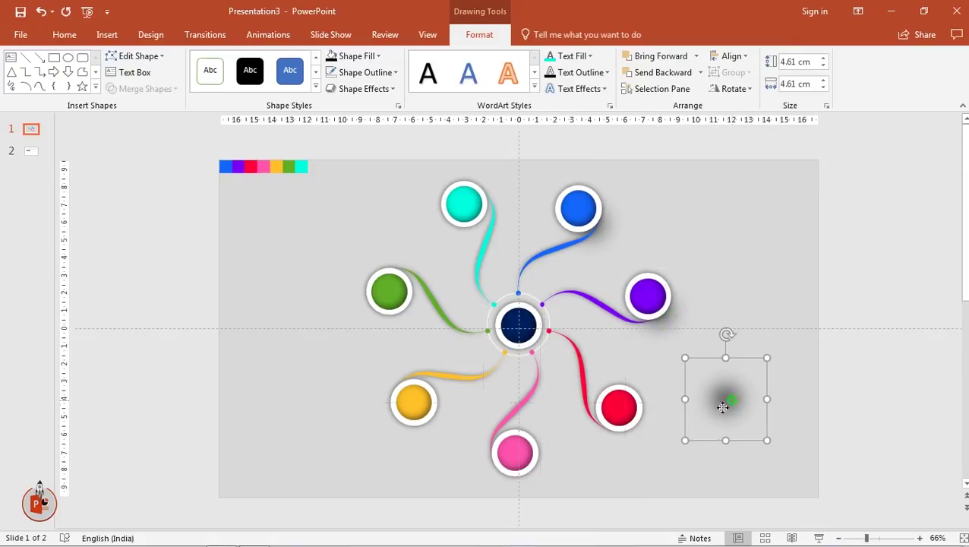
left_click_drag(724, 403, 634, 428)
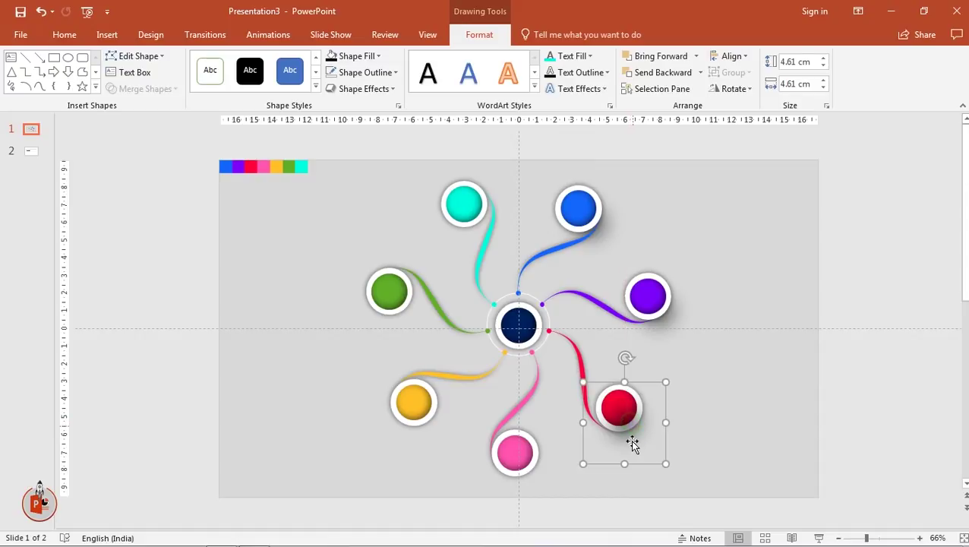
left_click(699, 426)
left_click(640, 436)
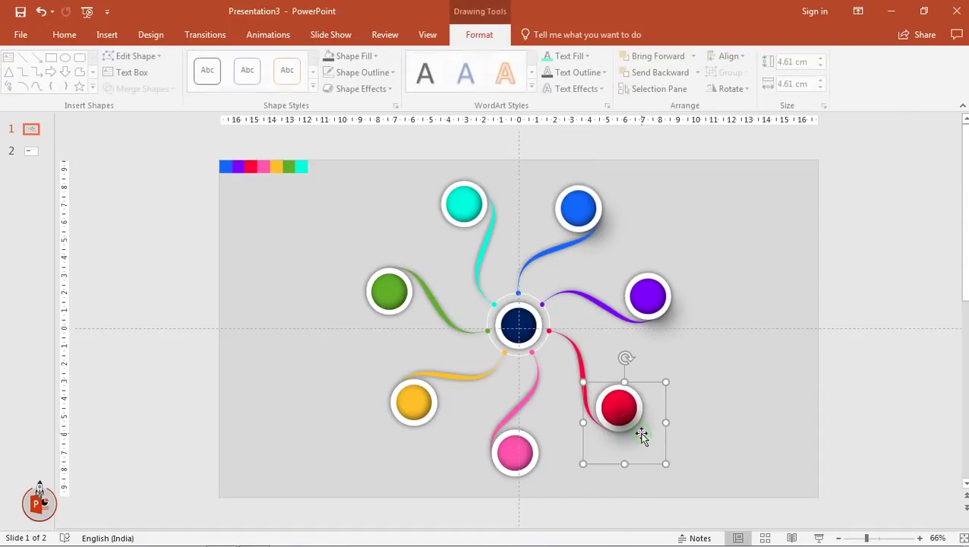
right_click(640, 435)
left_click(693, 280)
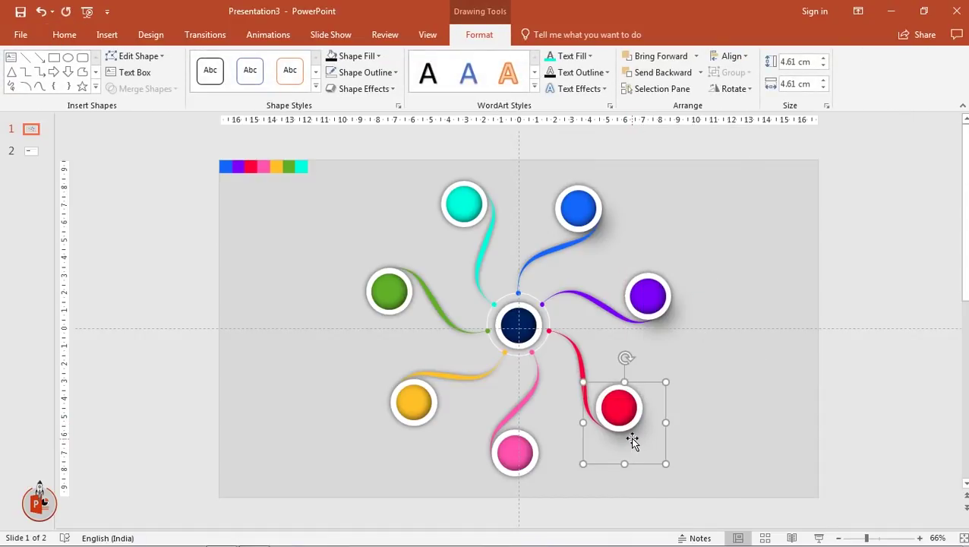
left_click_drag(632, 441, 537, 479)
left_click(721, 403)
left_click(650, 439)
right_click(537, 480)
left_click(601, 334)
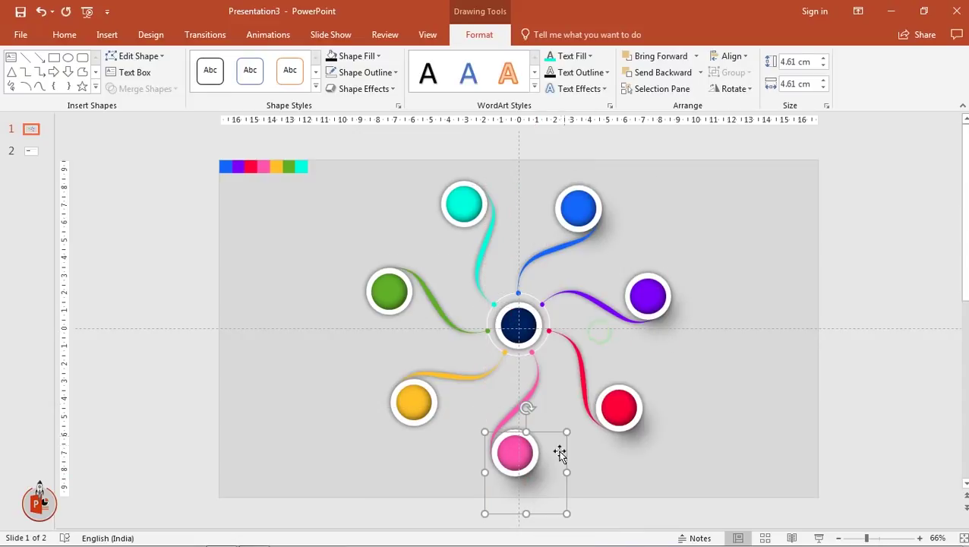
scroll(554, 474, "down", 1)
Send shadow copies behind the yellow and green circles
left_click_drag(428, 471, 428, 390)
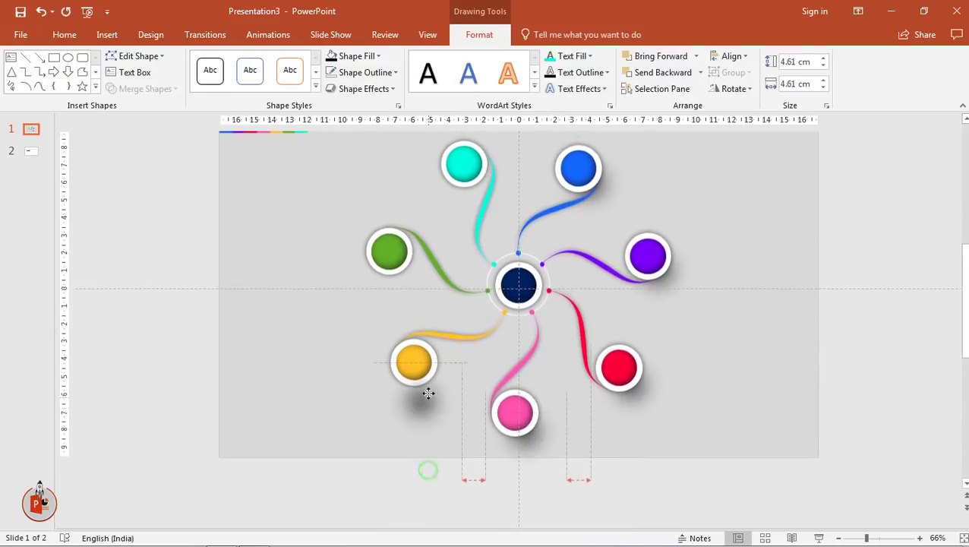
scroll(428, 387, "up", 1)
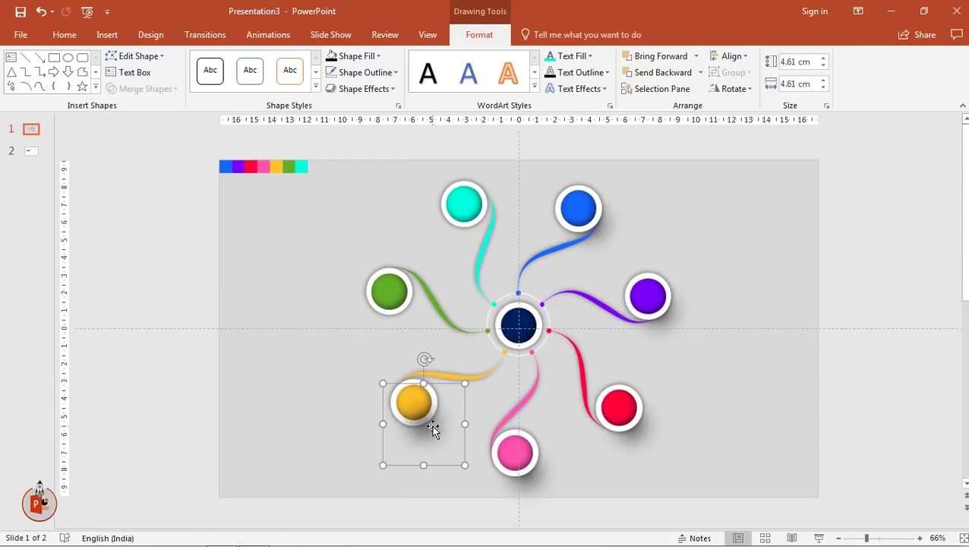
right_click(431, 425)
left_click(482, 273)
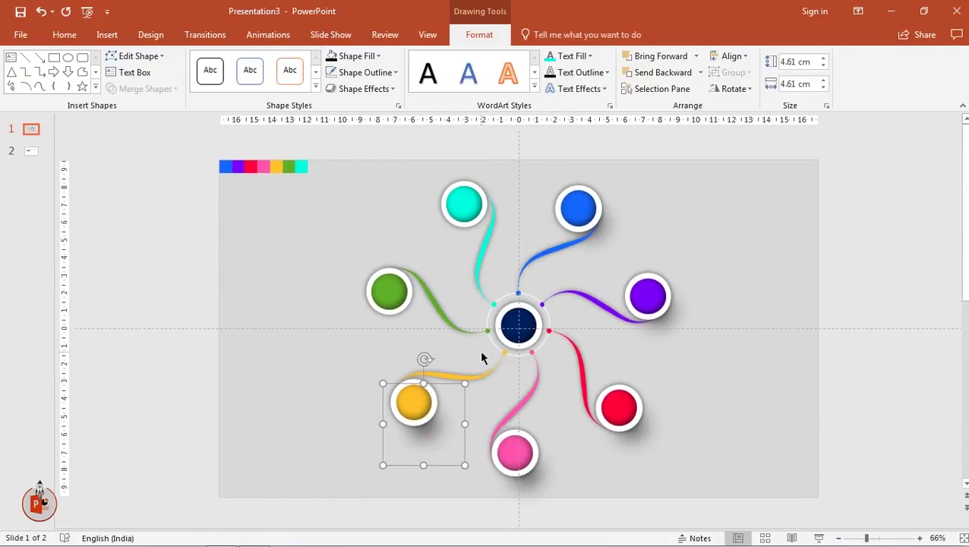
left_click_drag(419, 422, 393, 328)
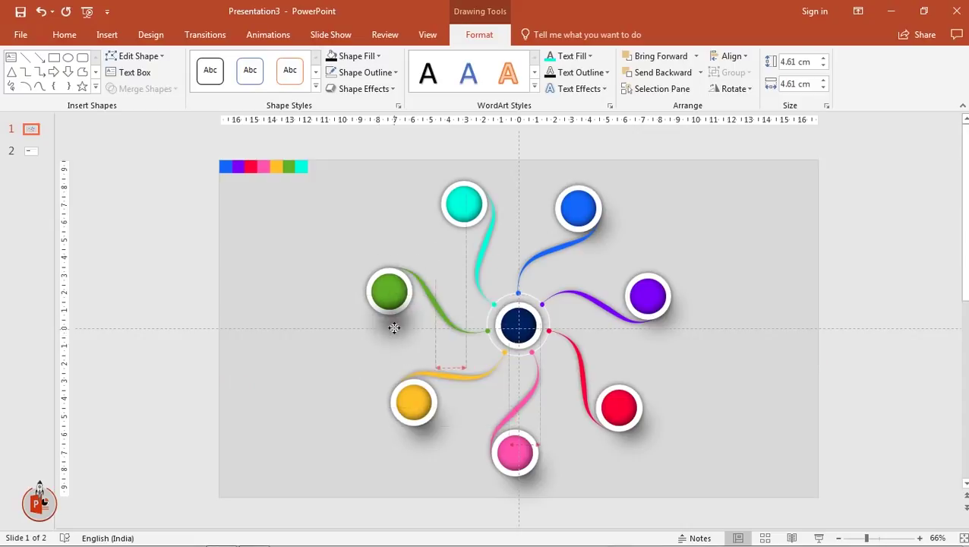
right_click(394, 327)
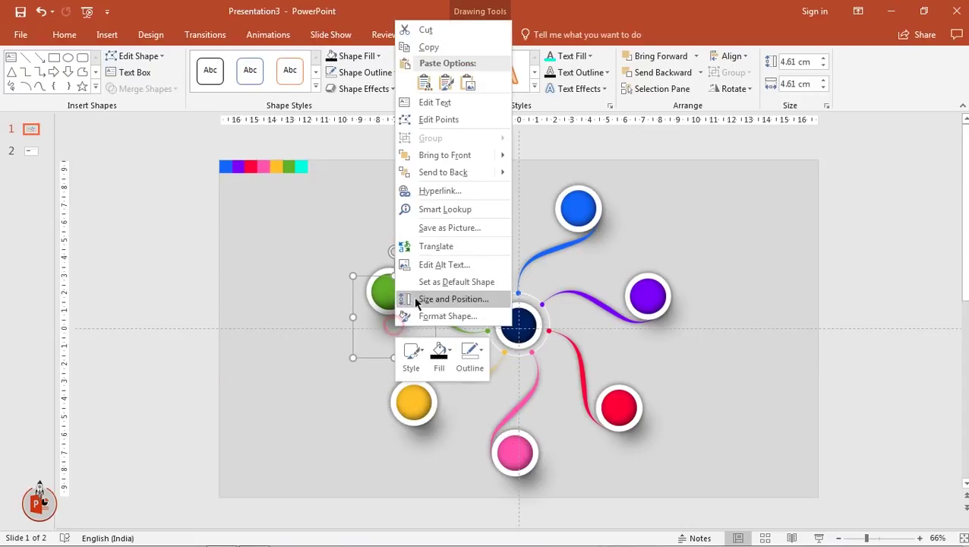
left_click(454, 173)
left_click_drag(401, 325, 406, 324)
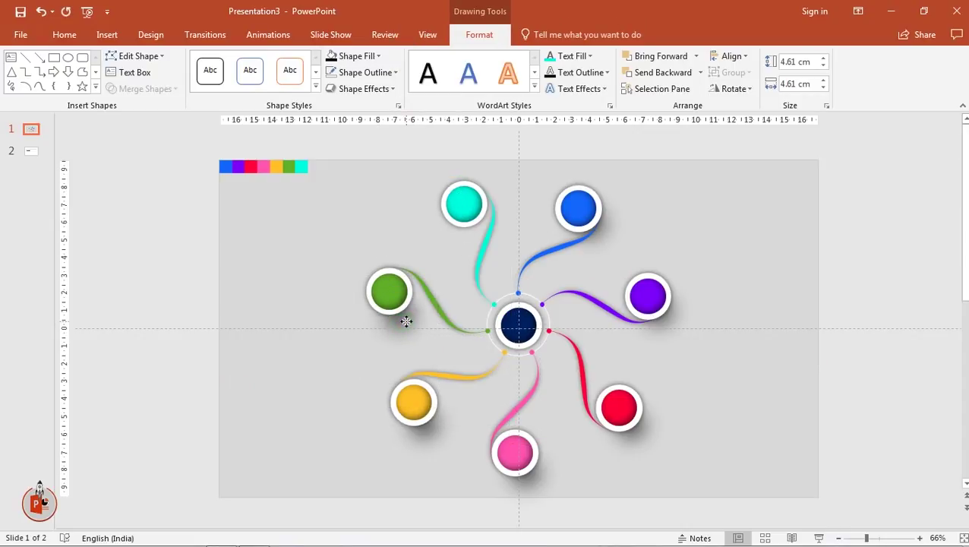
key("ctrl+z")
key("ctrl+z")
key("ctrl+z")
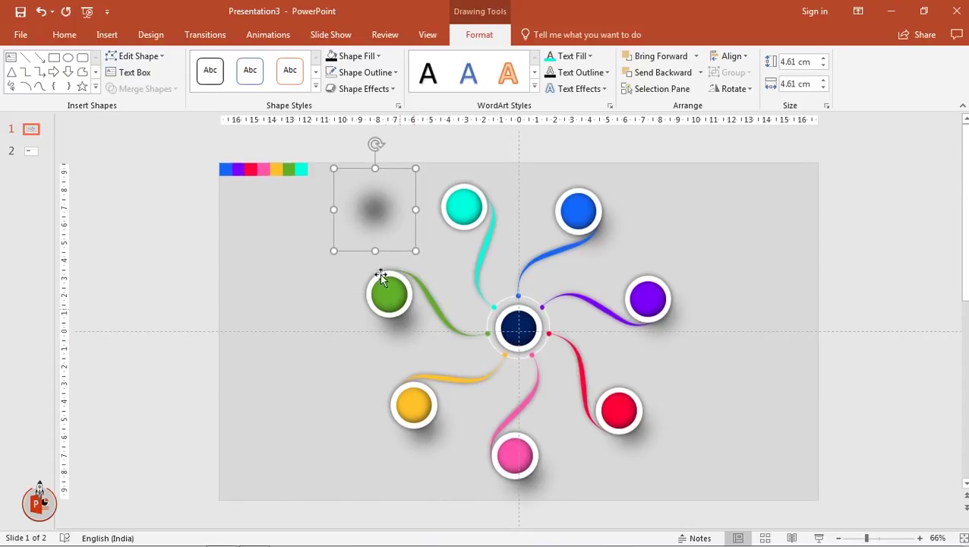
Move a shadow copy under the cyan circle and send it to the back
left_click_drag(371, 210, 471, 224)
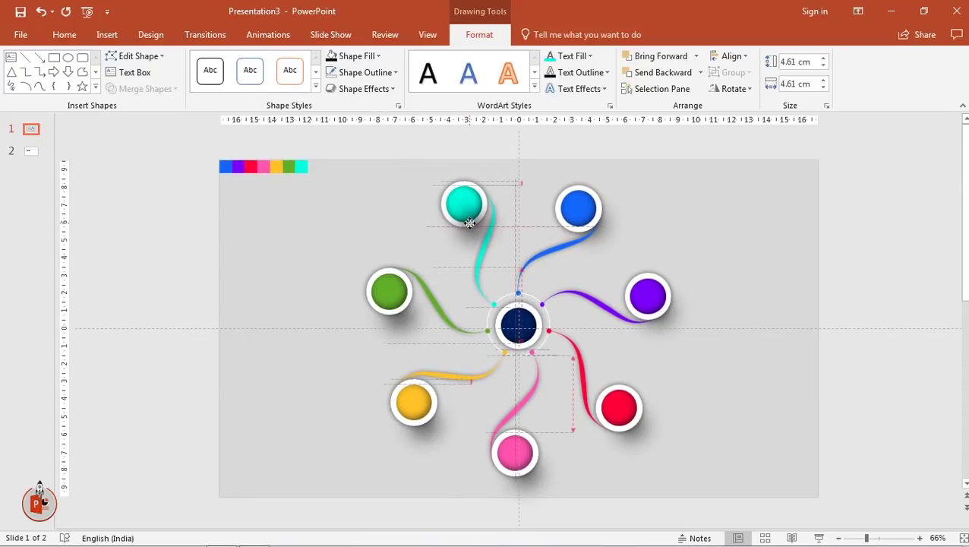
right_click(472, 230)
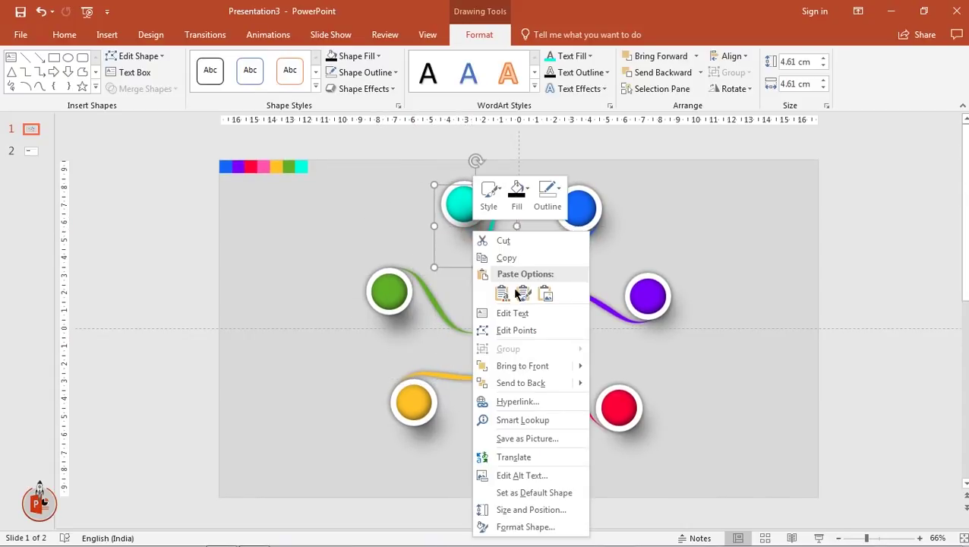
left_click(525, 383)
left_click(270, 293)
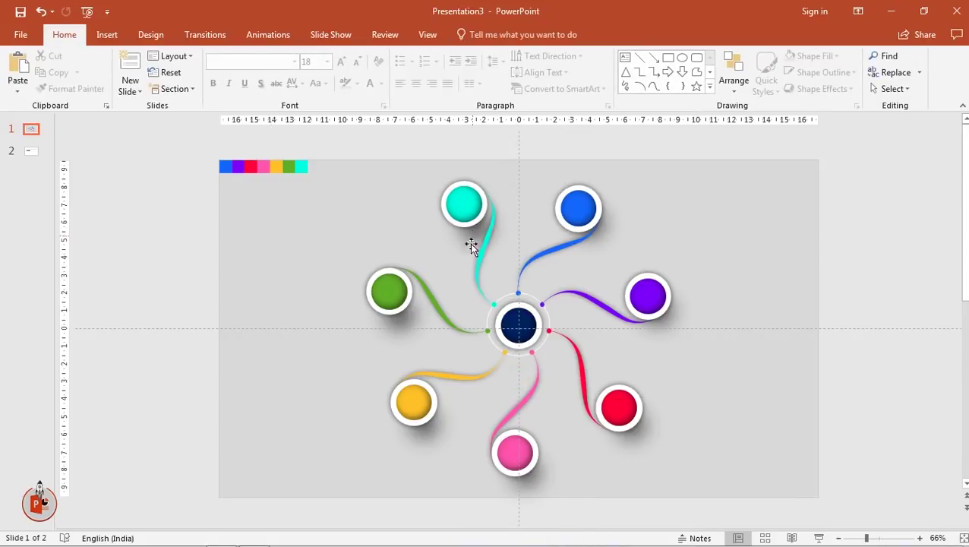
Fine-tune the positions of the purple, blue and red circles' shadows
left_click(663, 327)
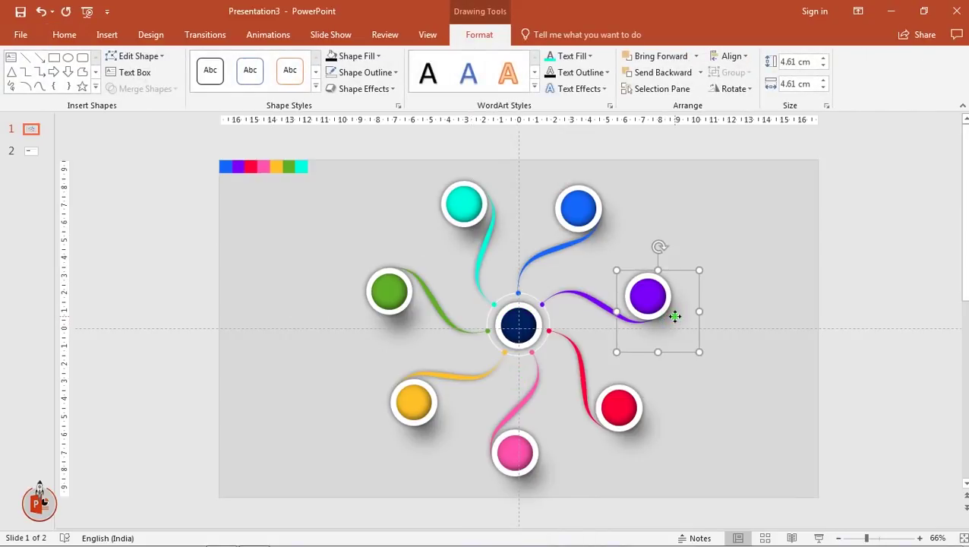
left_click_drag(675, 316, 656, 294)
left_click(604, 228)
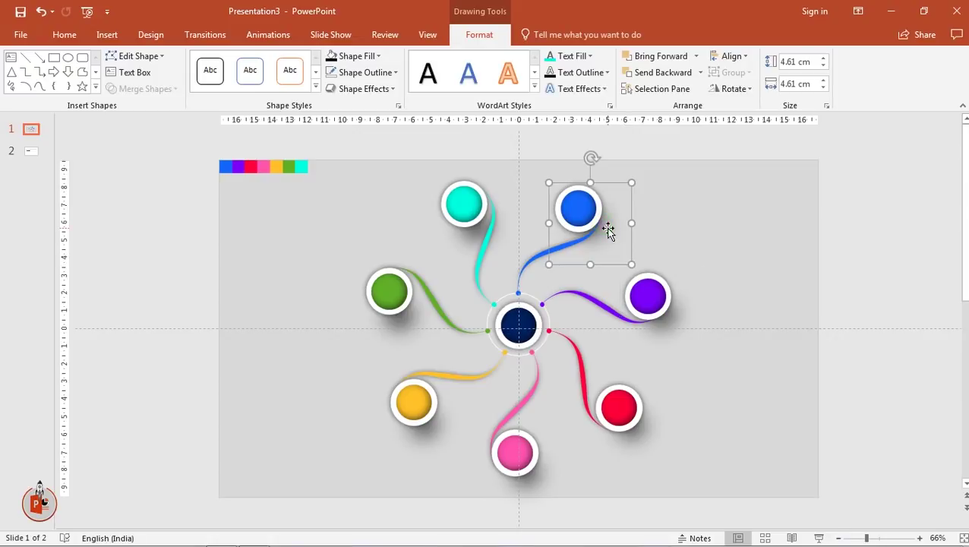
left_click_drag(604, 228, 610, 229)
left_click(645, 434)
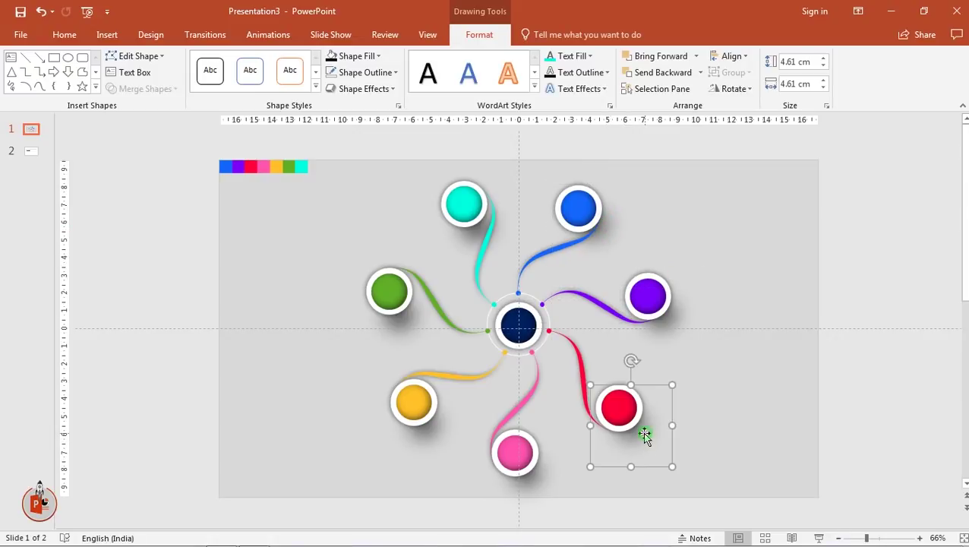
left_click(657, 435)
left_click(640, 431)
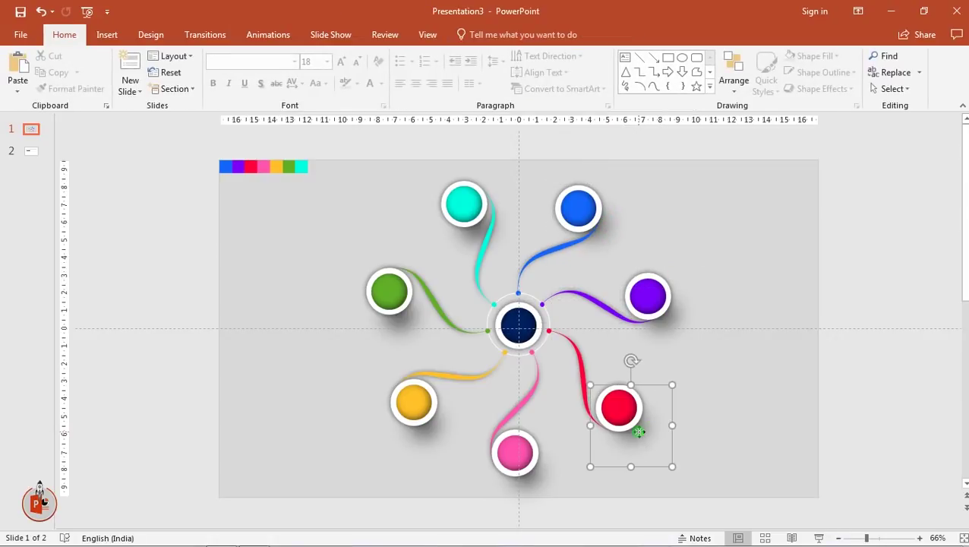
left_click_drag(645, 434, 647, 433)
left_click(757, 419)
Copy a shadow and place the larger 5.67 cm version under the navy centre circle
left_click(412, 322)
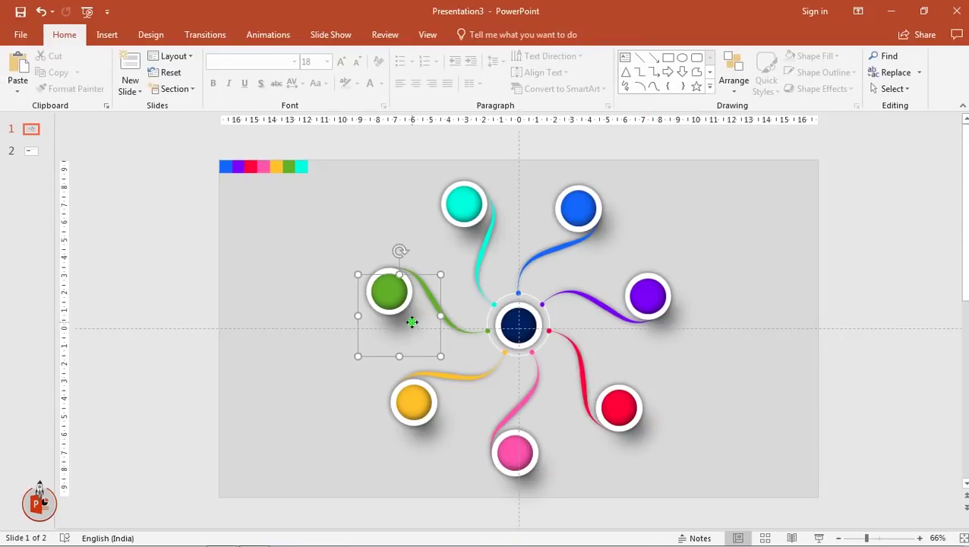
mouse_move(422, 340)
left_mouse_down()
mouse_move(336, 363)
mouse_move(374, 399)
left_mouse_up()
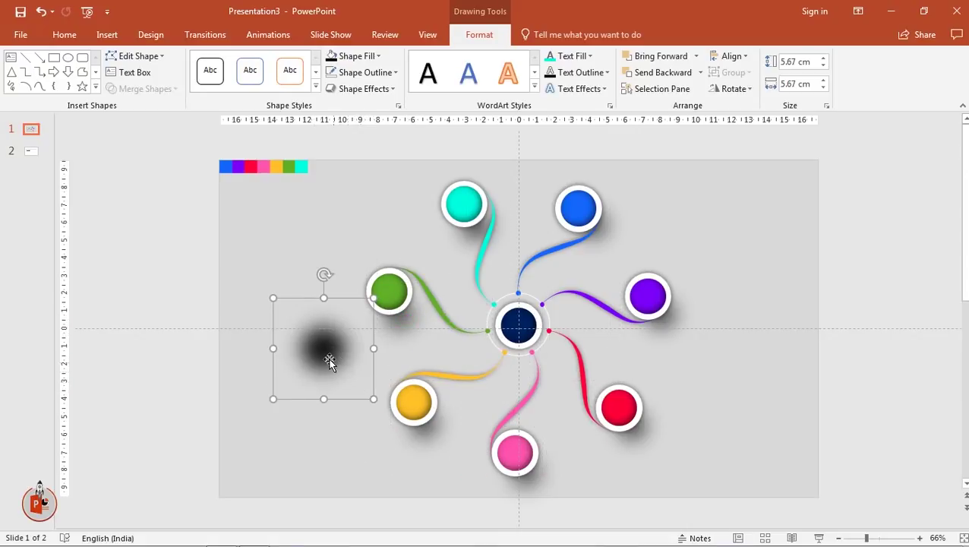
left_click_drag(328, 361, 537, 359)
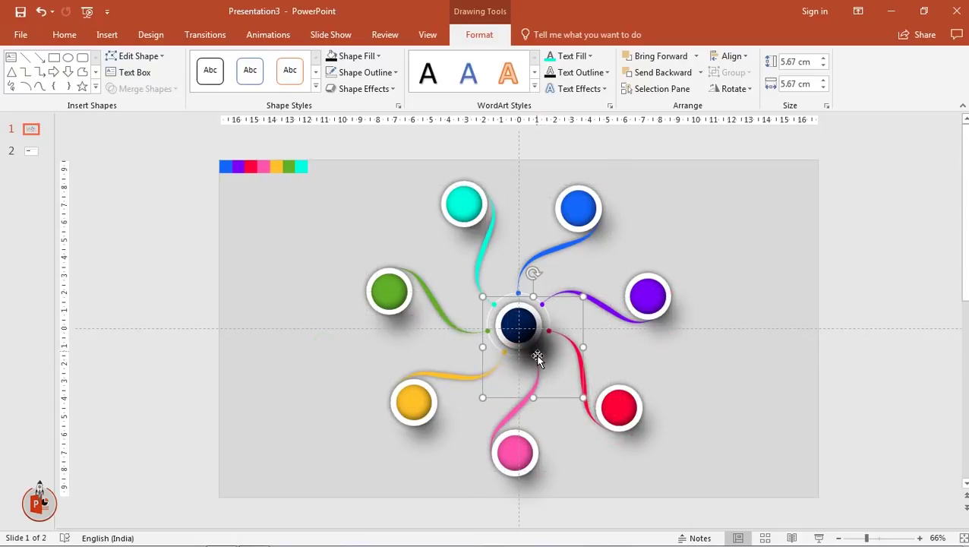
Send the centre shadow to the back and set its fill transparency to 31%
right_click(537, 358)
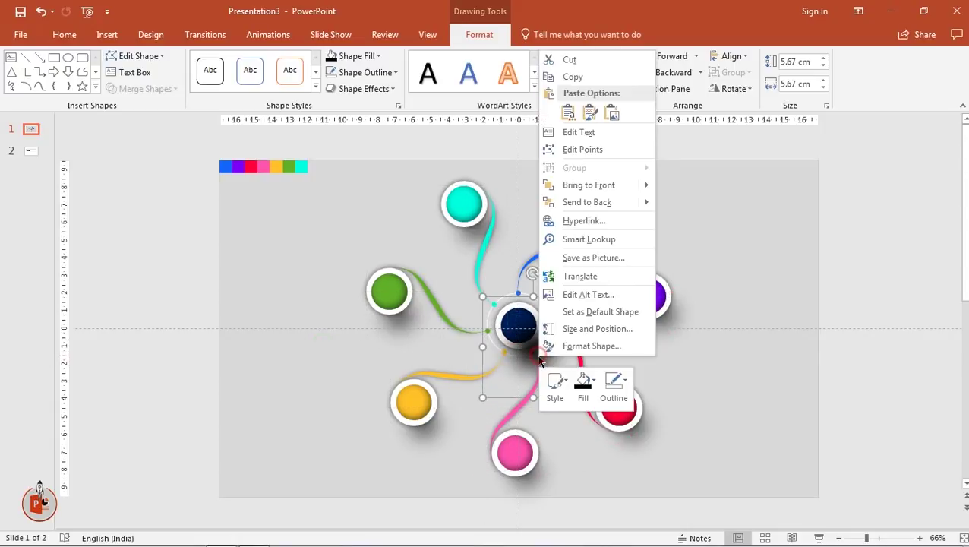
left_click(594, 205)
right_click(553, 354)
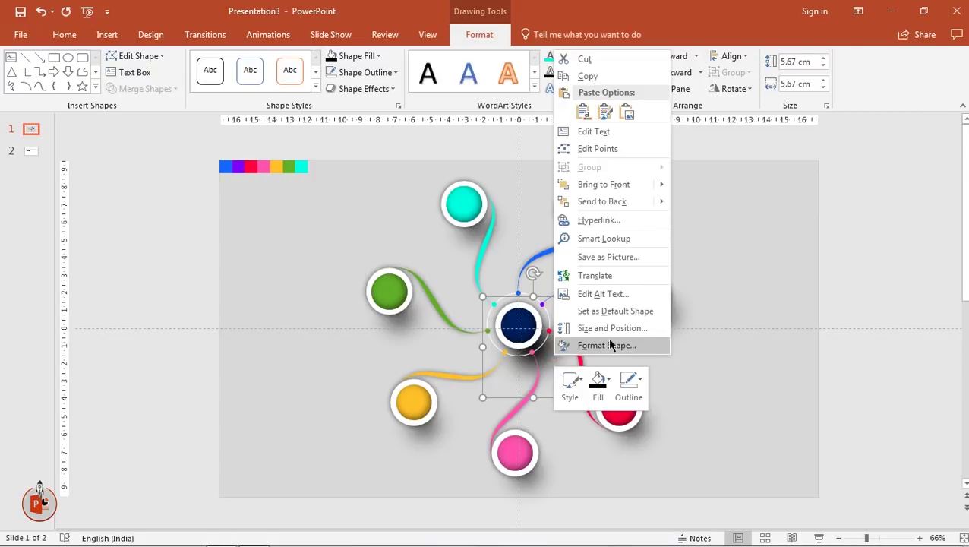
left_click(607, 341)
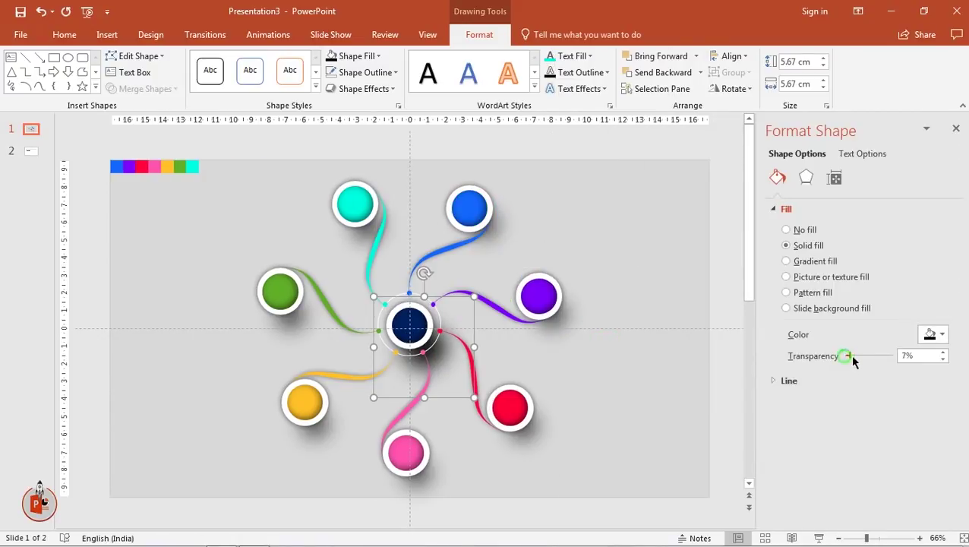
left_click_drag(852, 356, 859, 356)
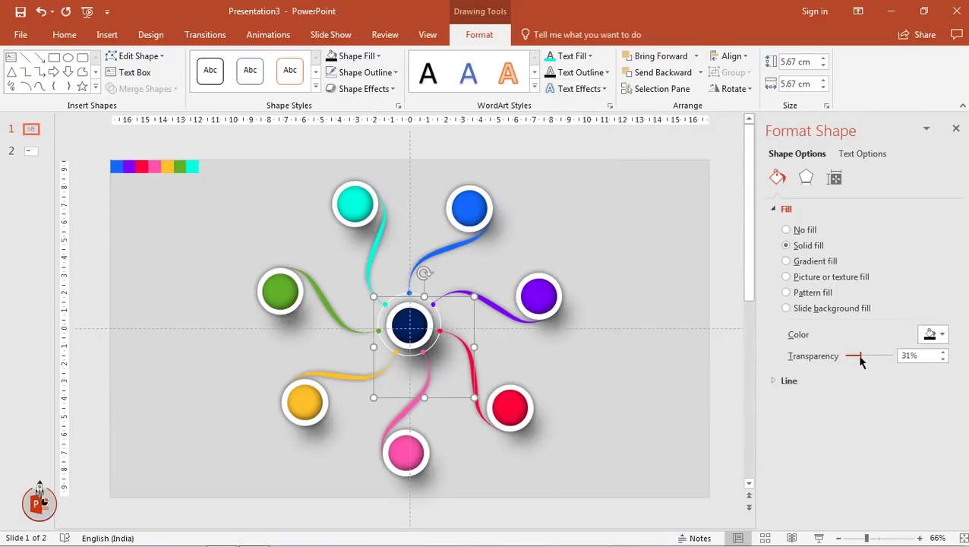
left_click(956, 131)
left_click(744, 337)
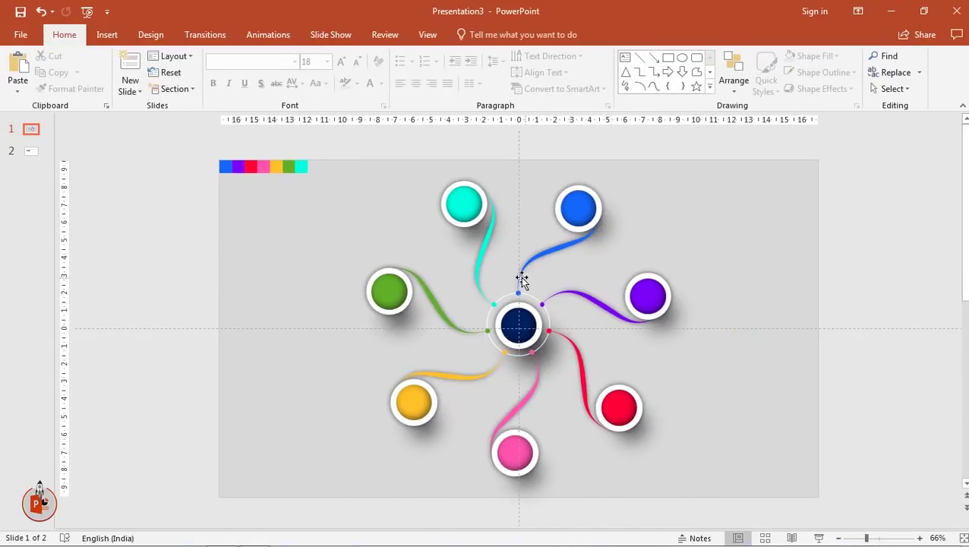
Delete the colour swatches from the slide's top-left corner
left_click(422, 36)
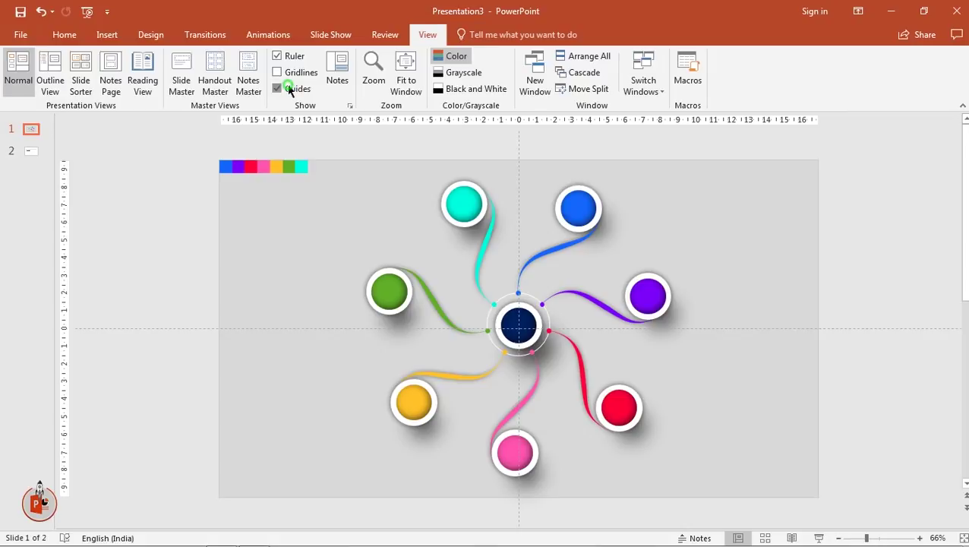
left_click_drag(344, 220, 175, 140)
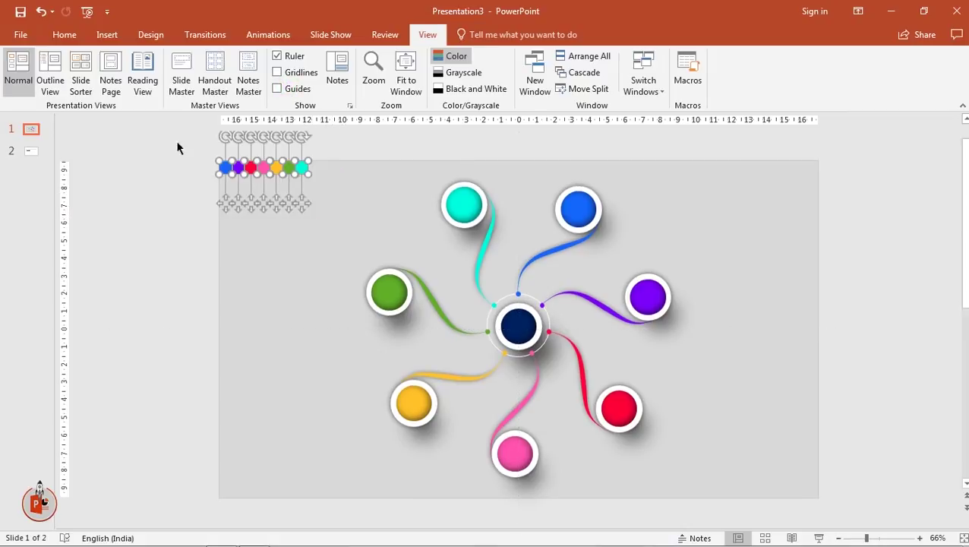
key("Delete")
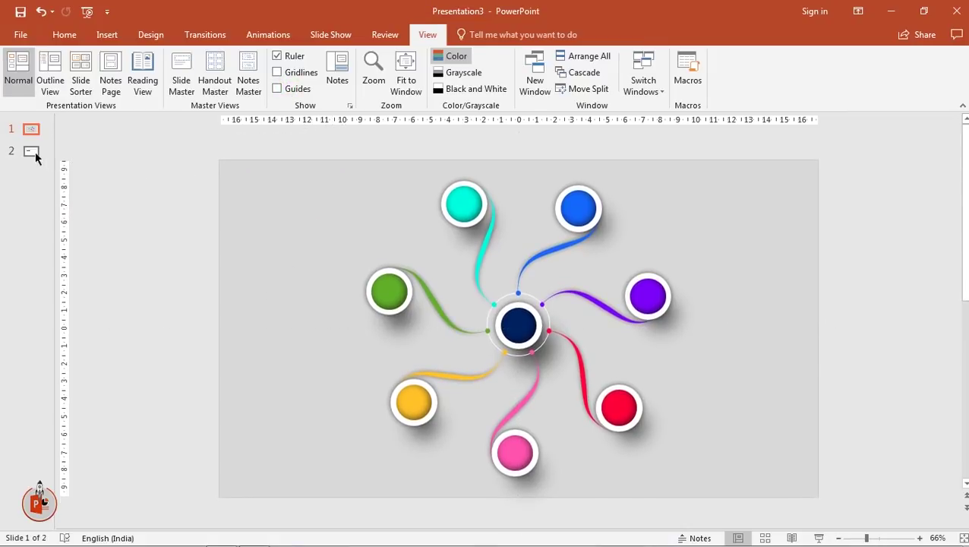
Bring the row of device icons from slide 2 onto the infographic and fill them white
left_click(32, 153)
left_click_drag(283, 354, 745, 449)
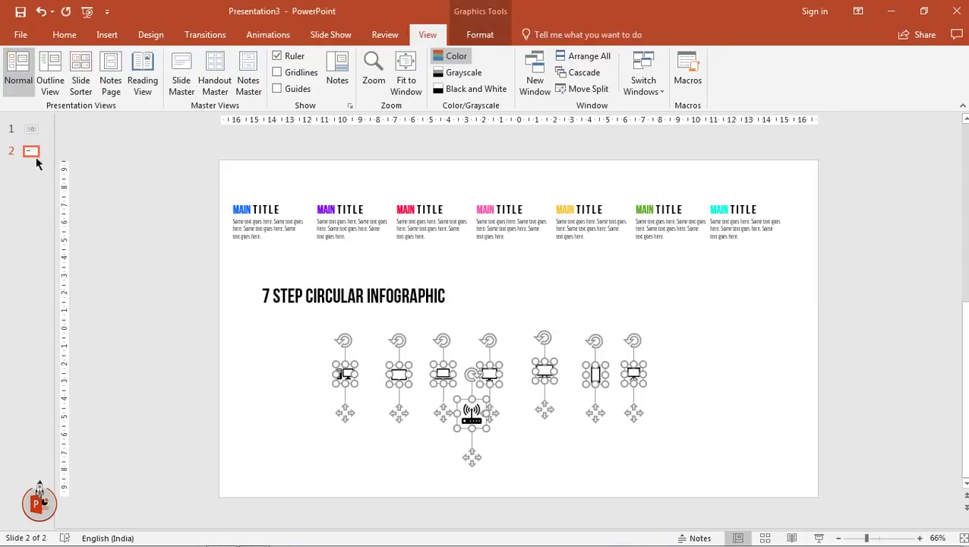
left_click(31, 131)
key("ctrl+v")
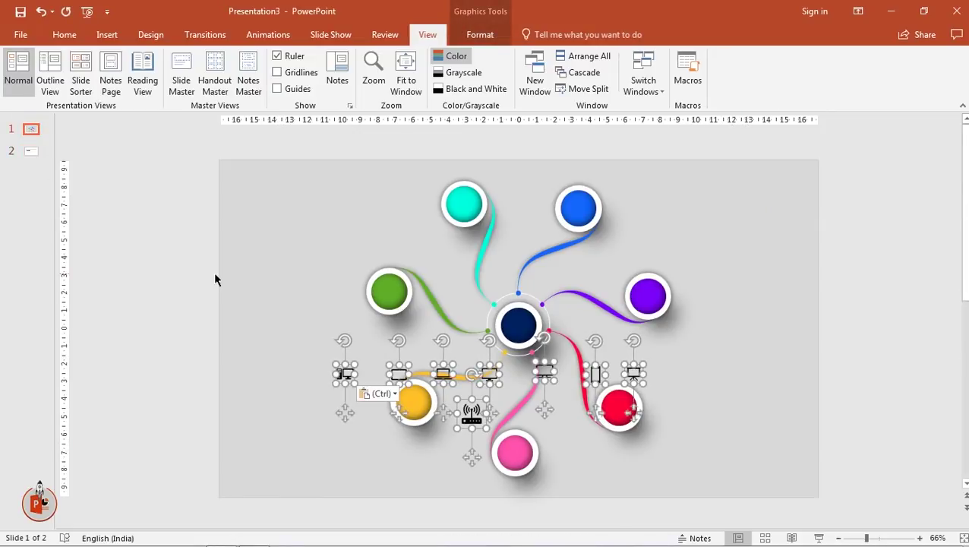
left_click(480, 34)
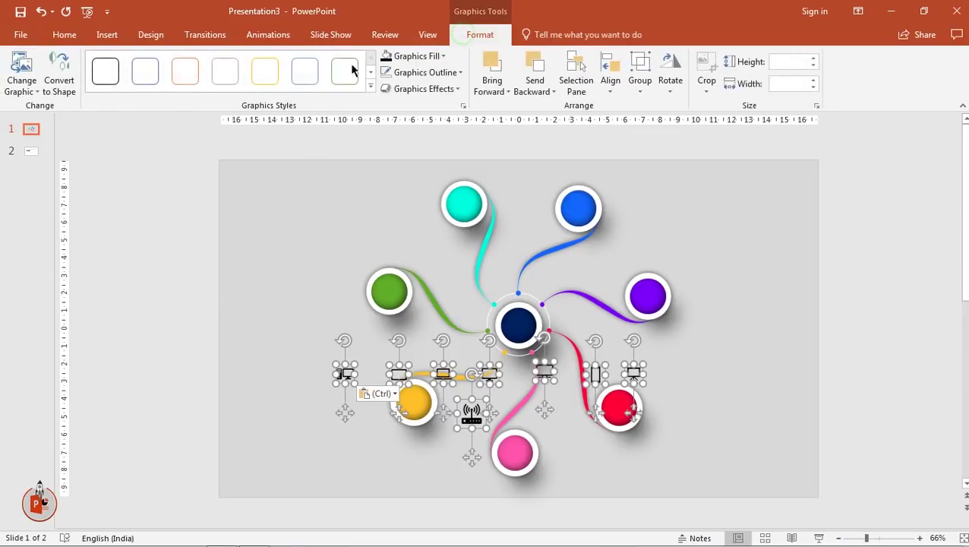
left_click(411, 56)
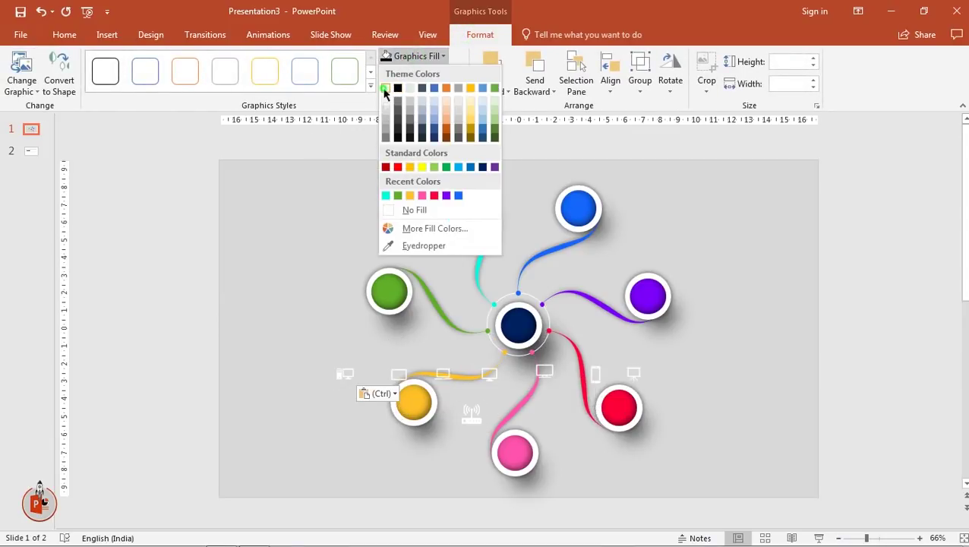
left_click(385, 89)
left_click(771, 364)
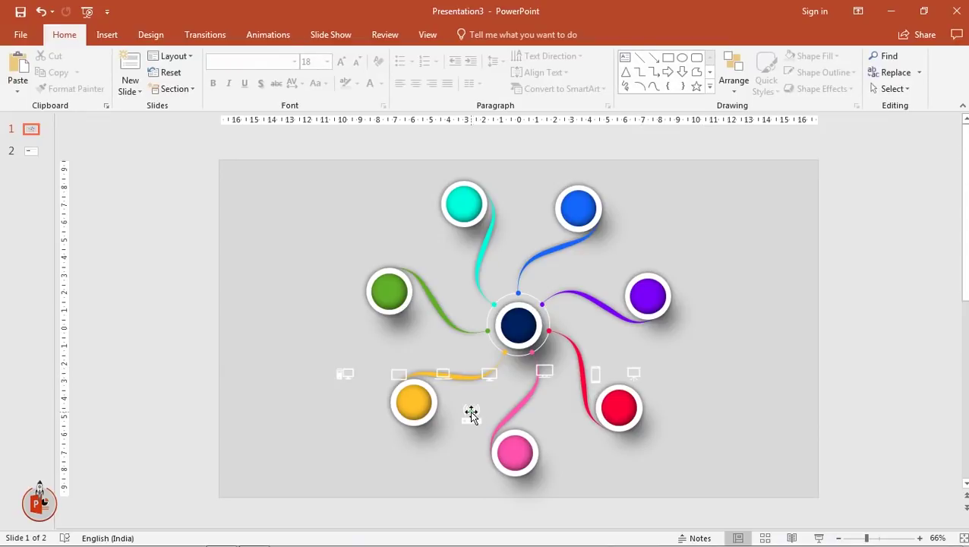
Place the router icon on the navy centre and a device icon in each coloured circle
left_click_drag(471, 414, 516, 327)
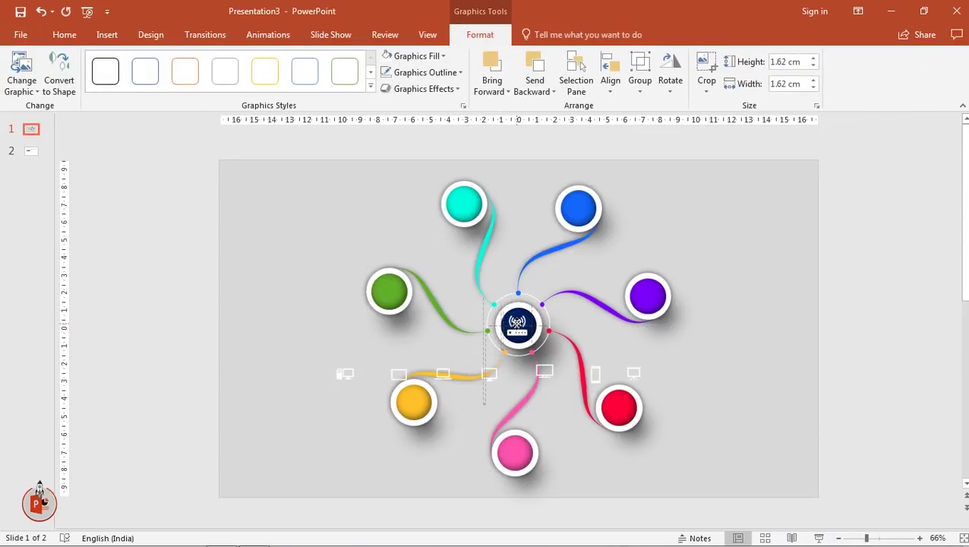
left_click_drag(517, 327, 506, 338)
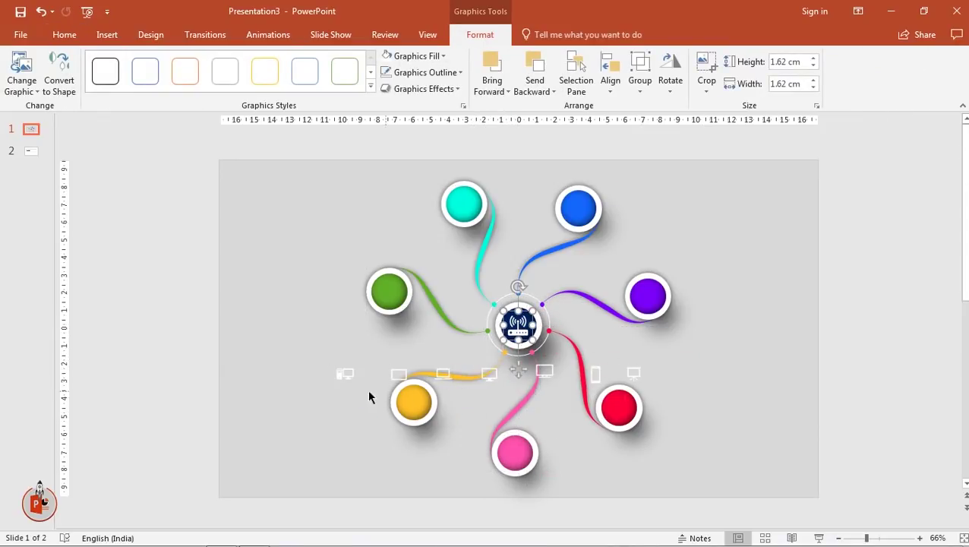
left_click_drag(351, 374, 462, 203)
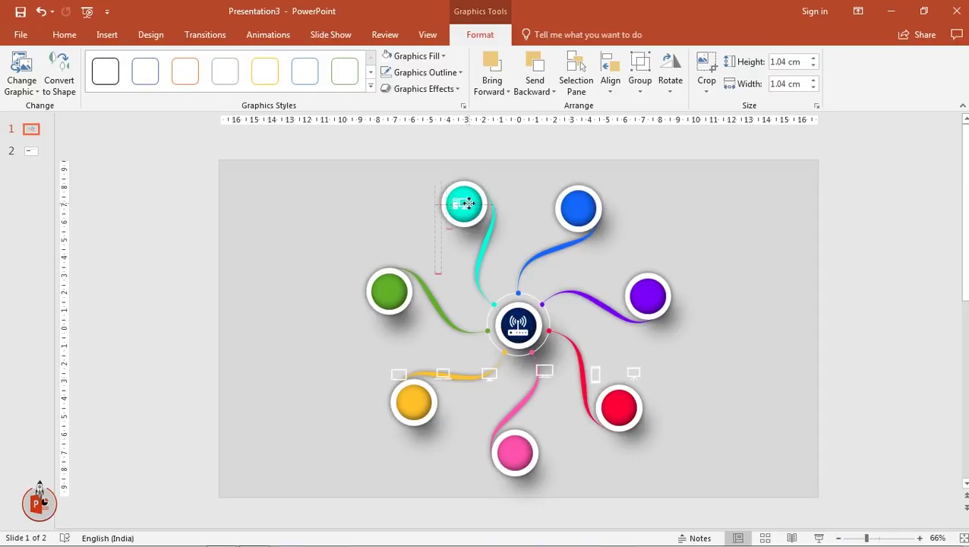
left_click_drag(586, 207, 579, 208)
left_click_drag(398, 374, 648, 296)
left_click_drag(442, 373, 619, 408)
left_click_drag(489, 374, 515, 453)
left_click_drag(544, 372, 414, 403)
left_click_drag(595, 373, 390, 293)
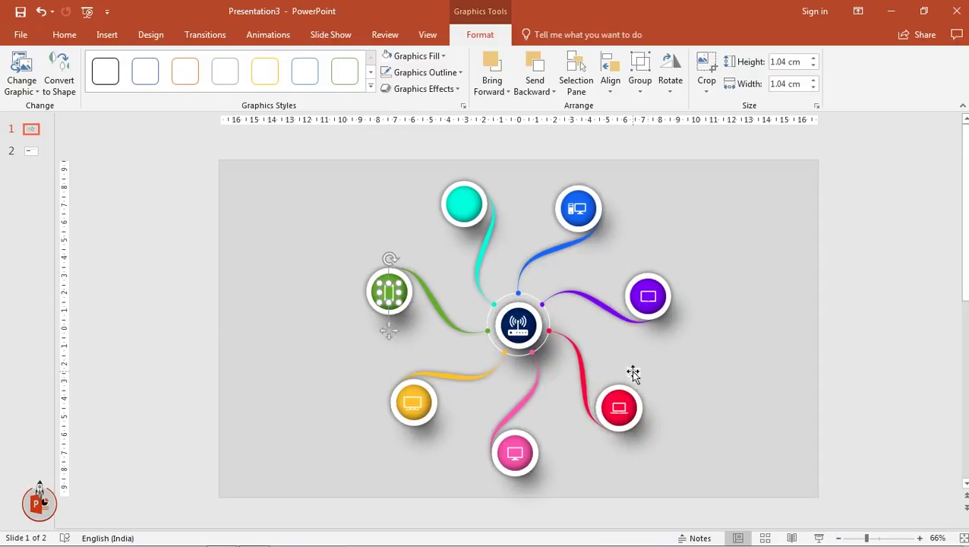
left_click_drag(634, 374, 461, 209)
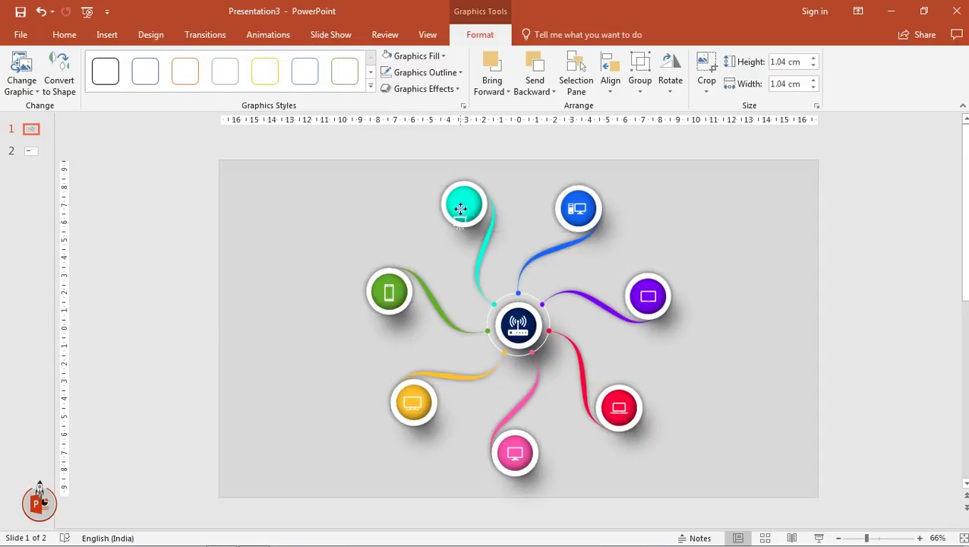
left_click(732, 267)
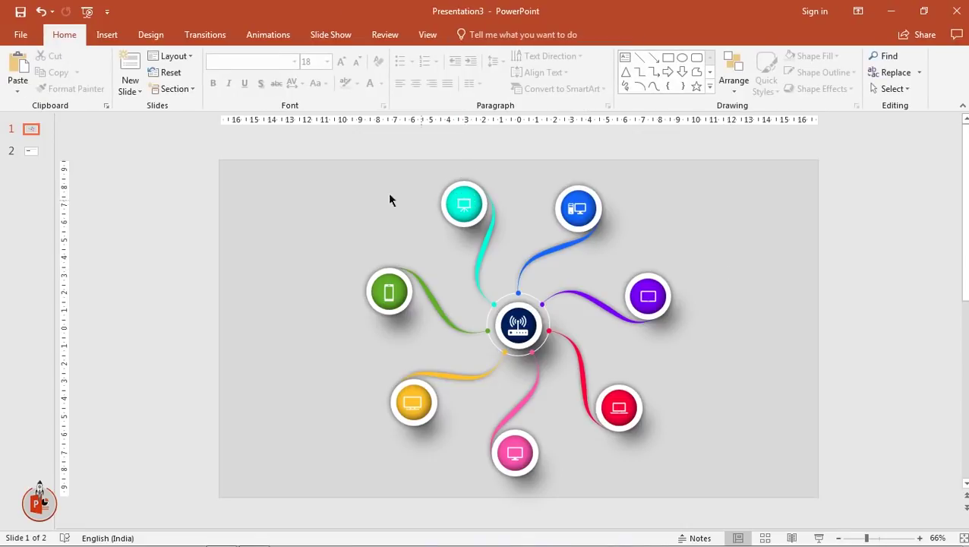
Paste the seven MAIN TITLE text boxes from slide 2 onto the infographic slide
left_click(32, 153)
left_click_drag(216, 166, 852, 273)
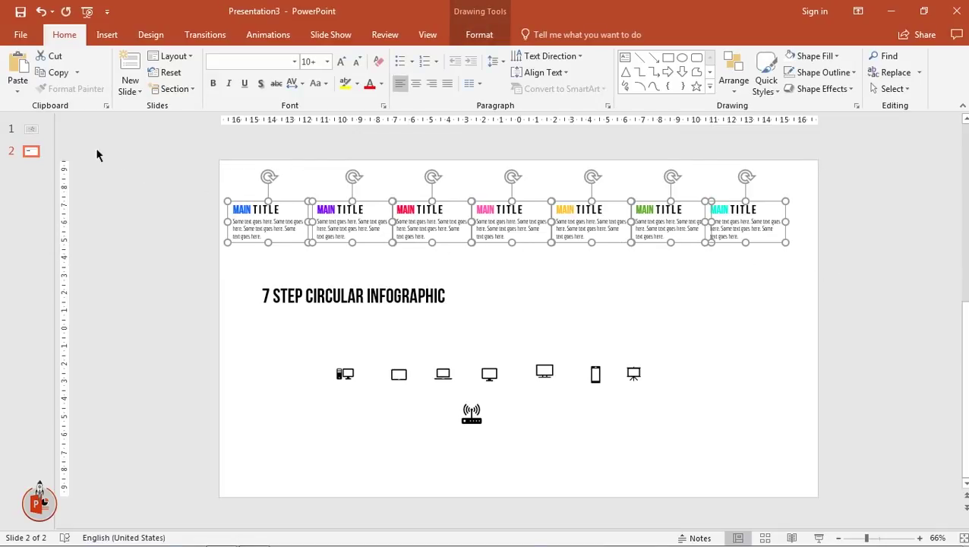
left_click(38, 133)
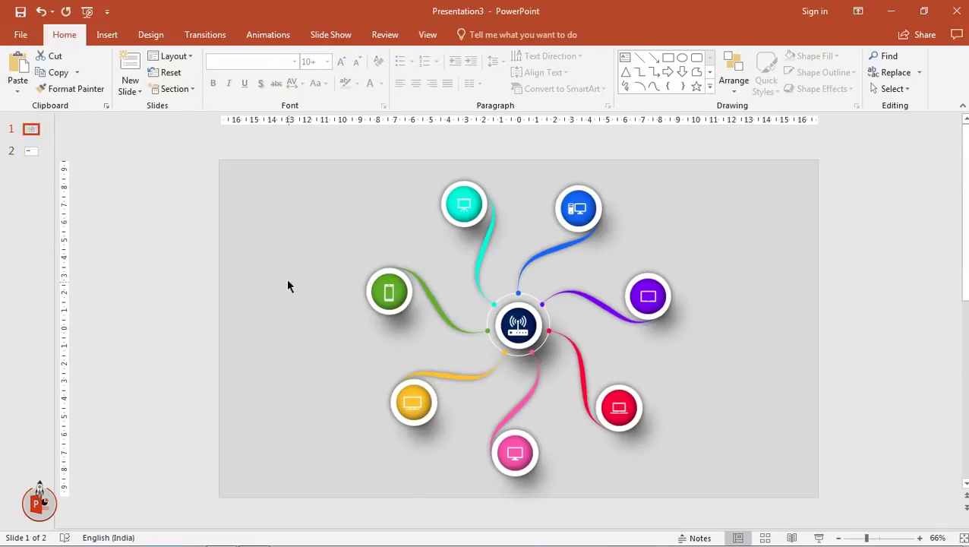
key("ctrl+v")
left_click(227, 304)
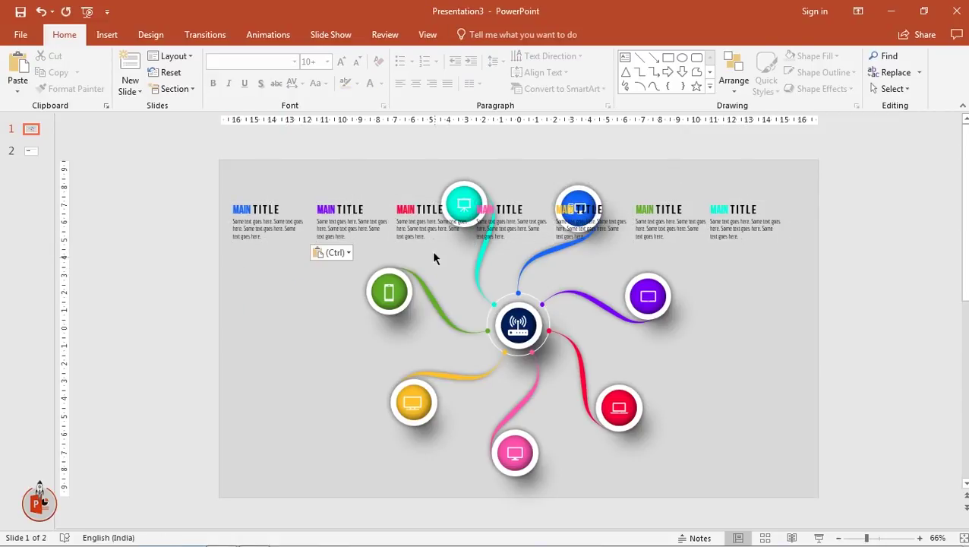
Position the red, yellow, green, blue, pink, purple and teal MAIN TITLE labels beside their circles
left_click_drag(434, 242, 596, 476)
mouse_move(610, 242)
left_mouse_down()
mouse_move(406, 385)
mouse_move(407, 372)
left_mouse_up()
mouse_move(685, 245)
left_mouse_down()
mouse_move(413, 268)
mouse_move(414, 254)
left_mouse_up()
left_click_drag(270, 241, 647, 261)
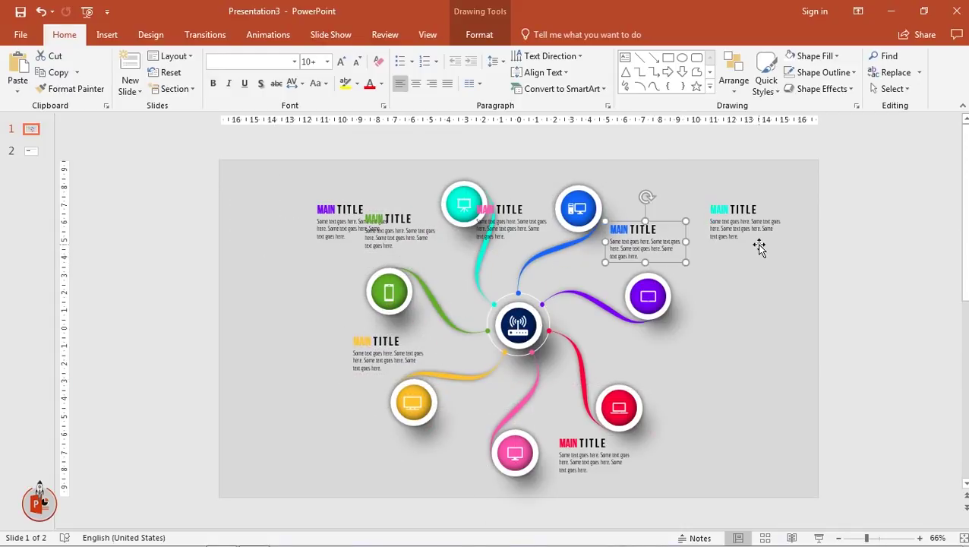
left_click_drag(522, 231, 464, 459)
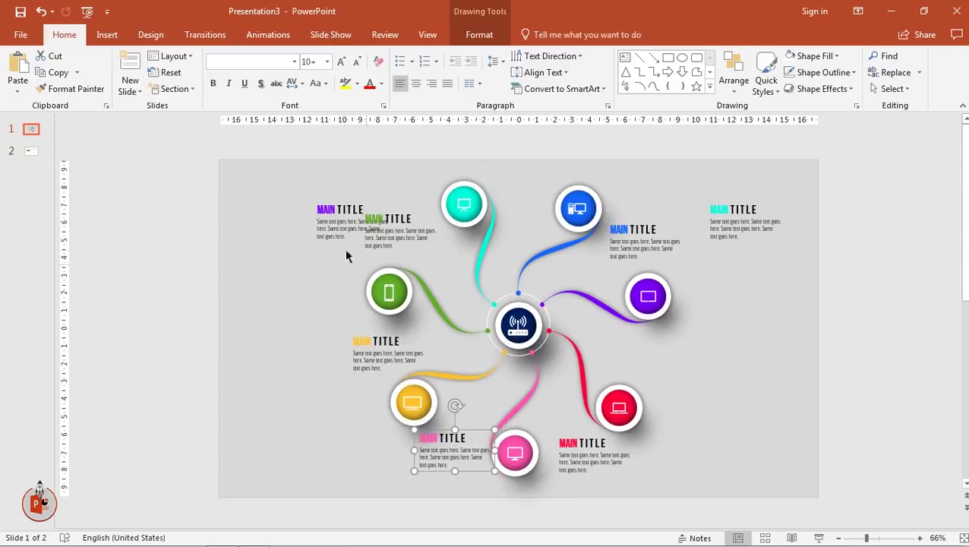
left_click_drag(350, 231, 663, 370)
left_click(747, 242)
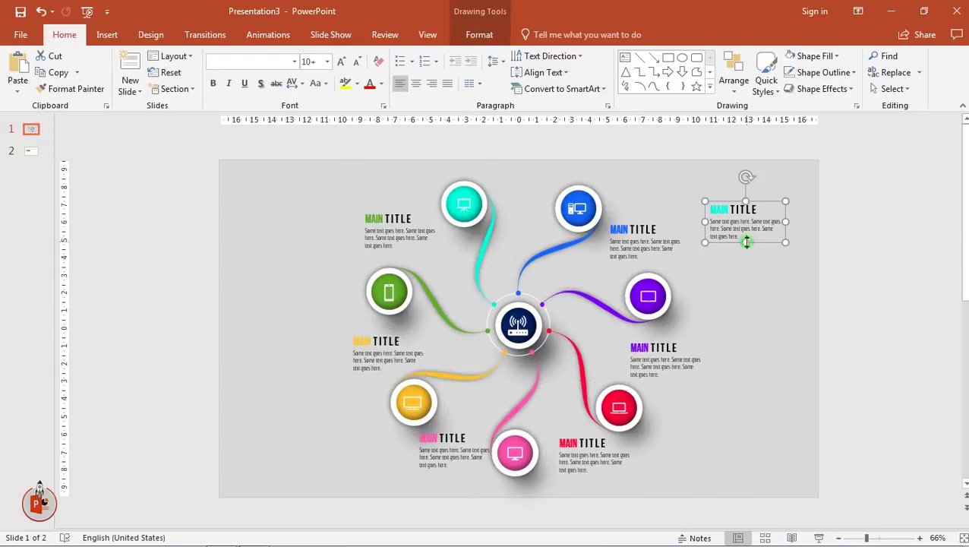
left_click_drag(747, 241, 529, 208)
left_click(784, 319)
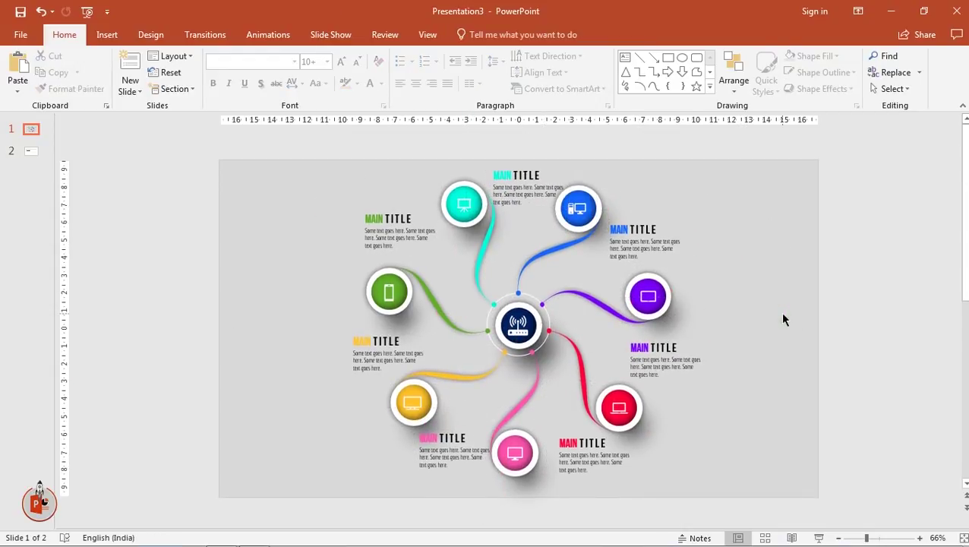
left_click(34, 154)
Move the 7 STEP CIRCULAR INFOGRAPHIC heading from slide 2 to the infographic slide's top-left
left_click(305, 308)
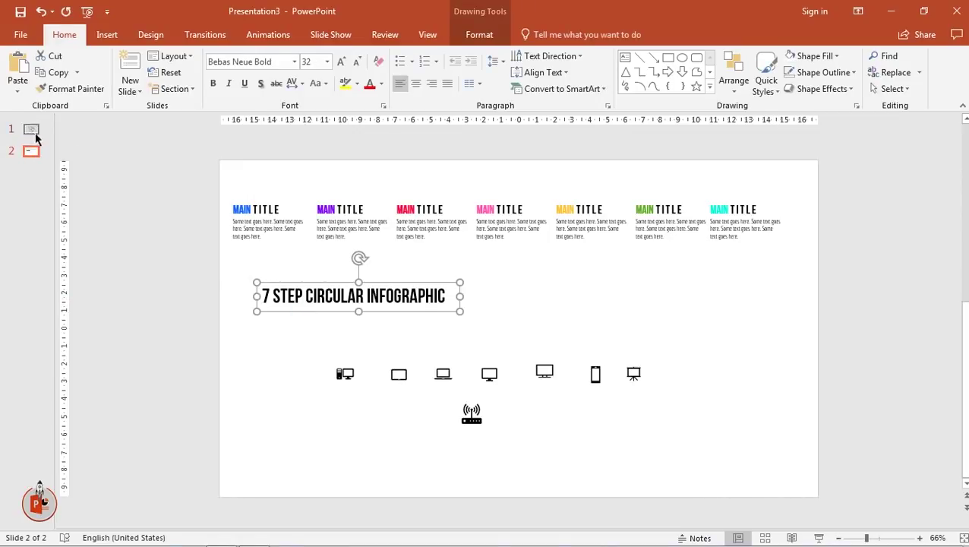
key("ctrl+x")
left_click(35, 137)
key("ctrl+v")
left_click_drag(348, 210, 339, 182)
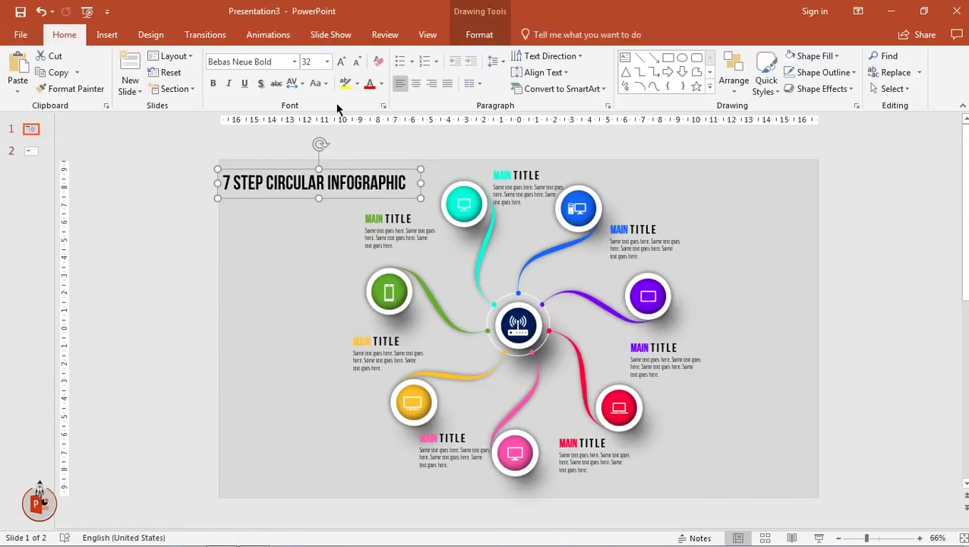
Enlarge and centre the heading text, widening its box so it fits on one line
left_click(341, 61)
left_click(341, 61)
left_click(341, 62)
left_click(341, 61)
left_click(415, 84)
left_click_drag(420, 206, 404, 207)
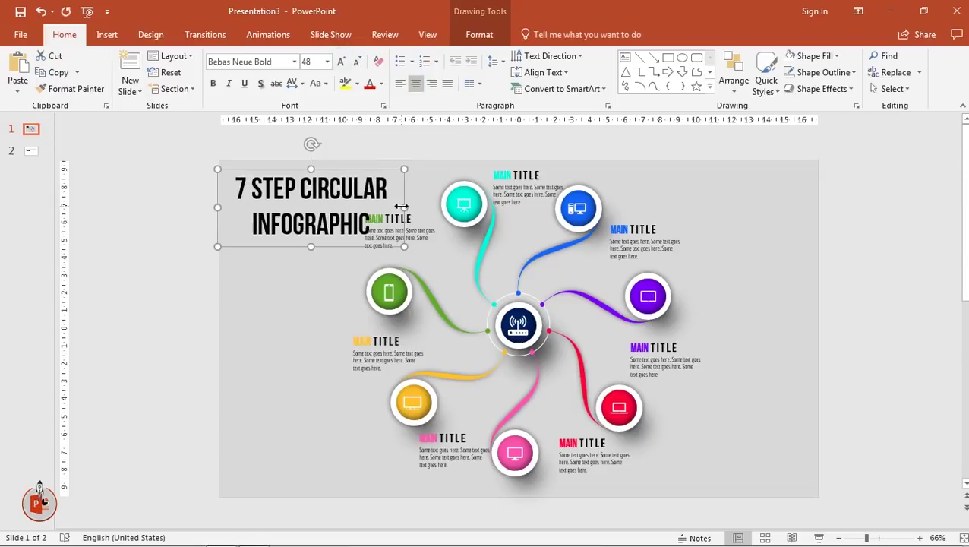
left_click_drag(313, 247, 271, 244)
Bring the heading down to 36 pt, nudge it into the top-left corner, and preview the slide
left_click(357, 62)
left_click(357, 62)
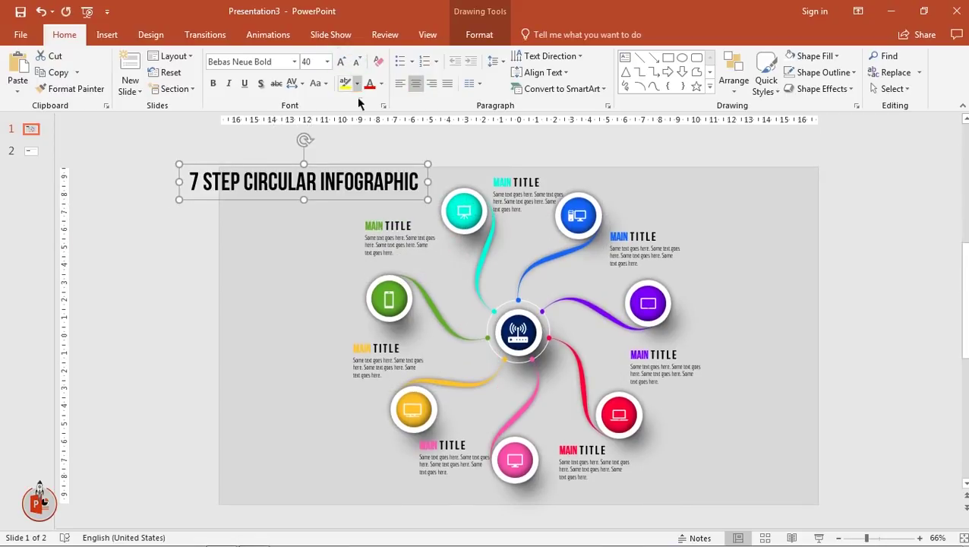
left_click(357, 62)
left_click_drag(411, 201, 406, 202)
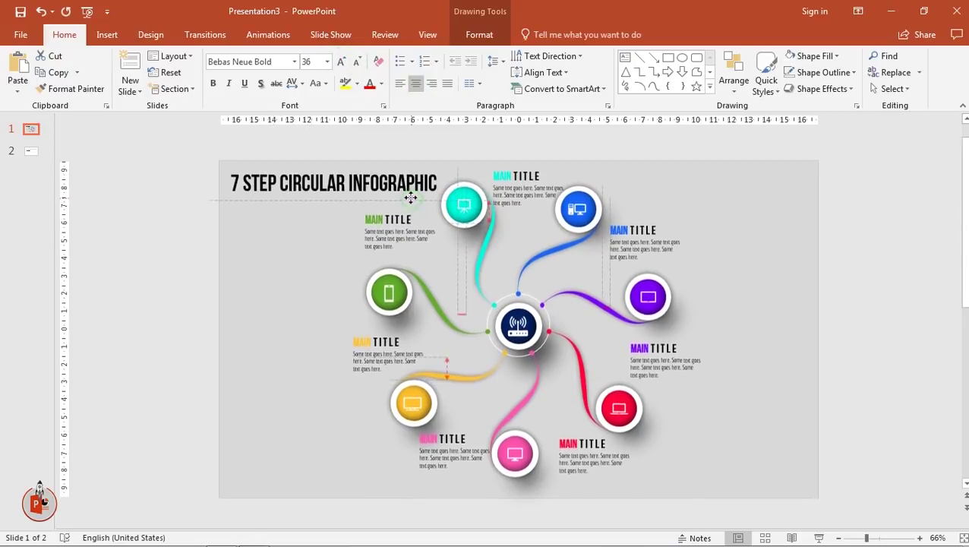
left_click(245, 275)
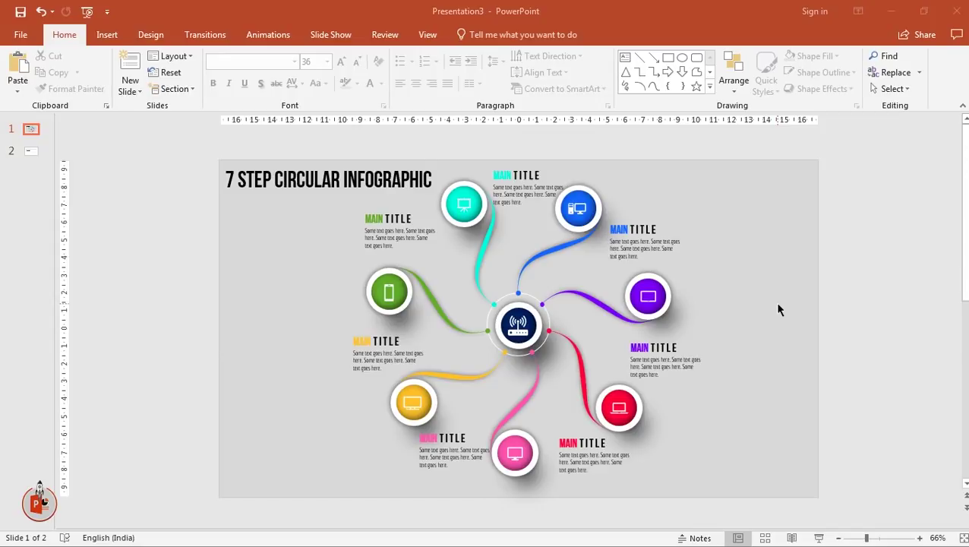
key("F5")
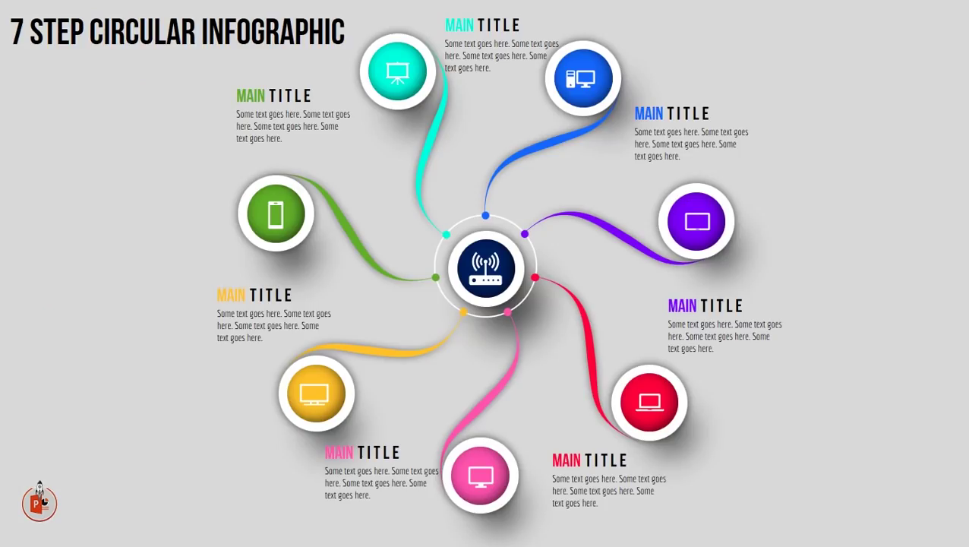
key("Escape")
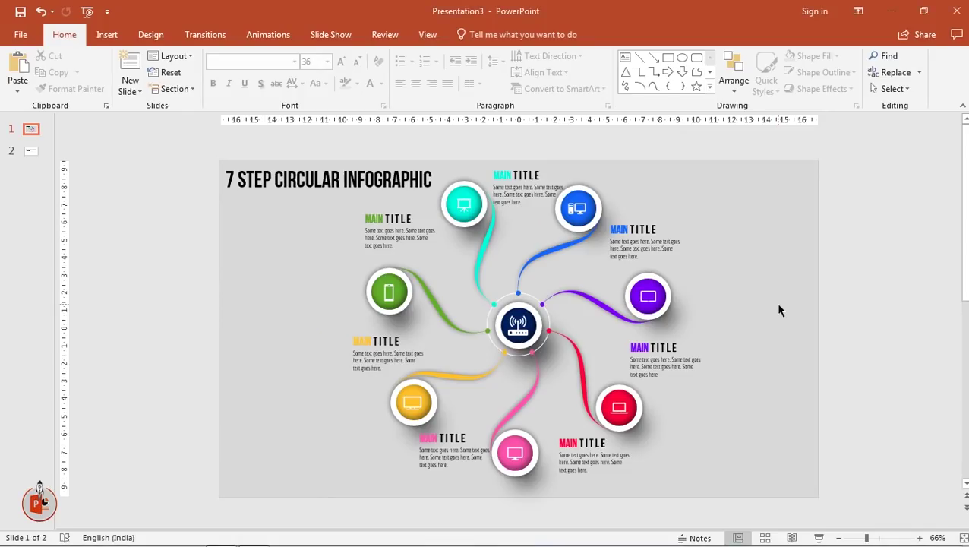